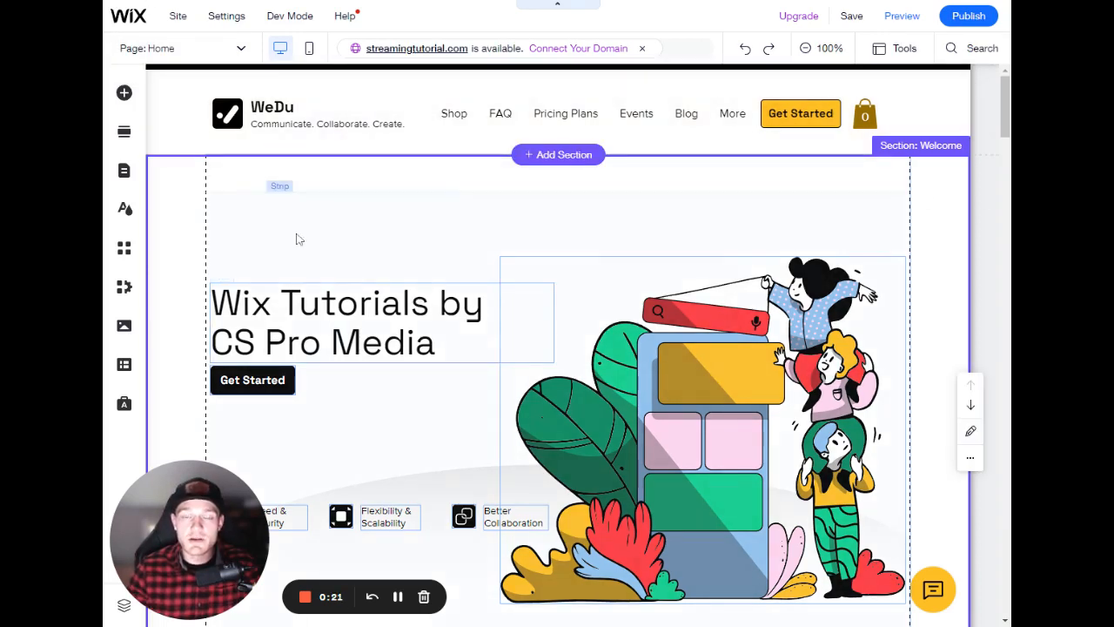
# - Examine the homepage's headings and paragraphs by selecting them across the Welcome, About and Features sections
pyautogui.click(436, 302)
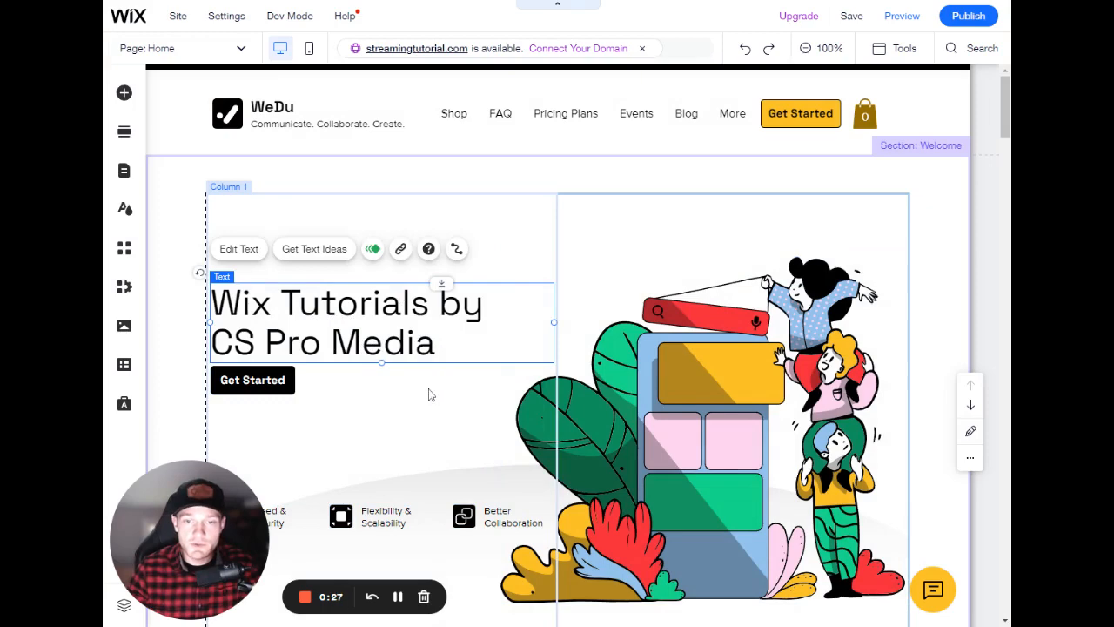
pyautogui.scroll(-1, 415, 370)
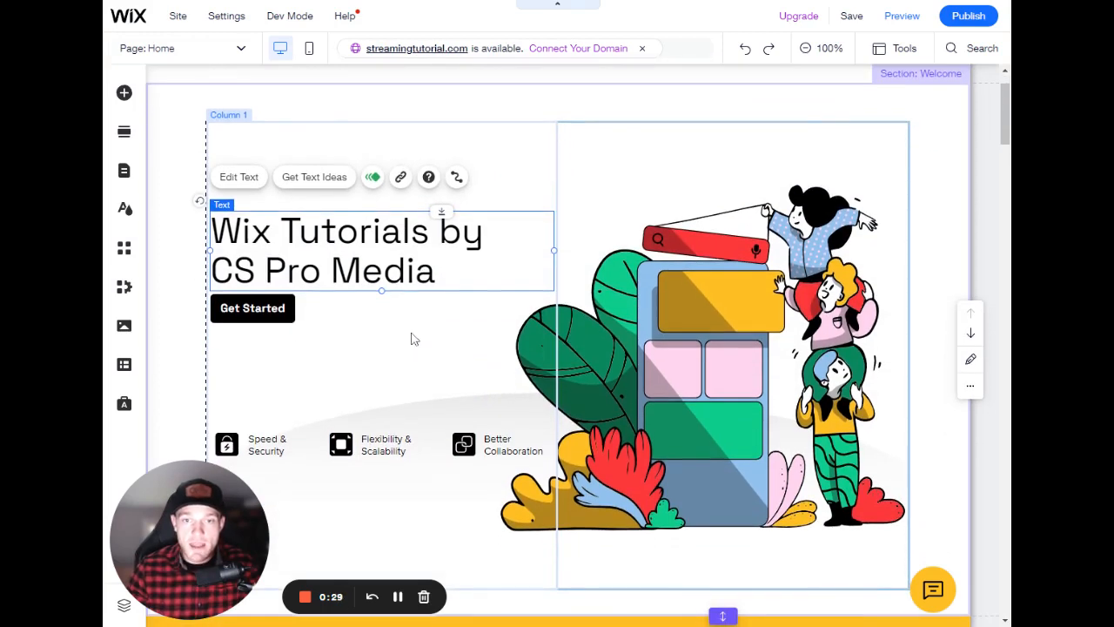
pyautogui.scroll(-1, 414, 339)
pyautogui.click(383, 374)
pyautogui.scroll(-3, 411, 351)
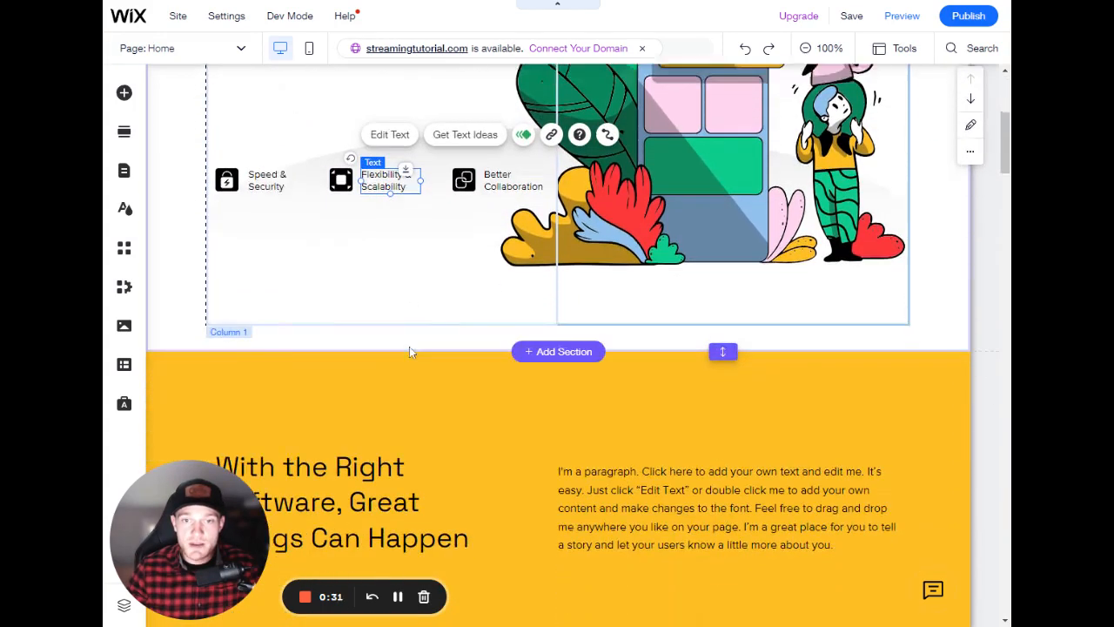
pyautogui.scroll(-1, 411, 351)
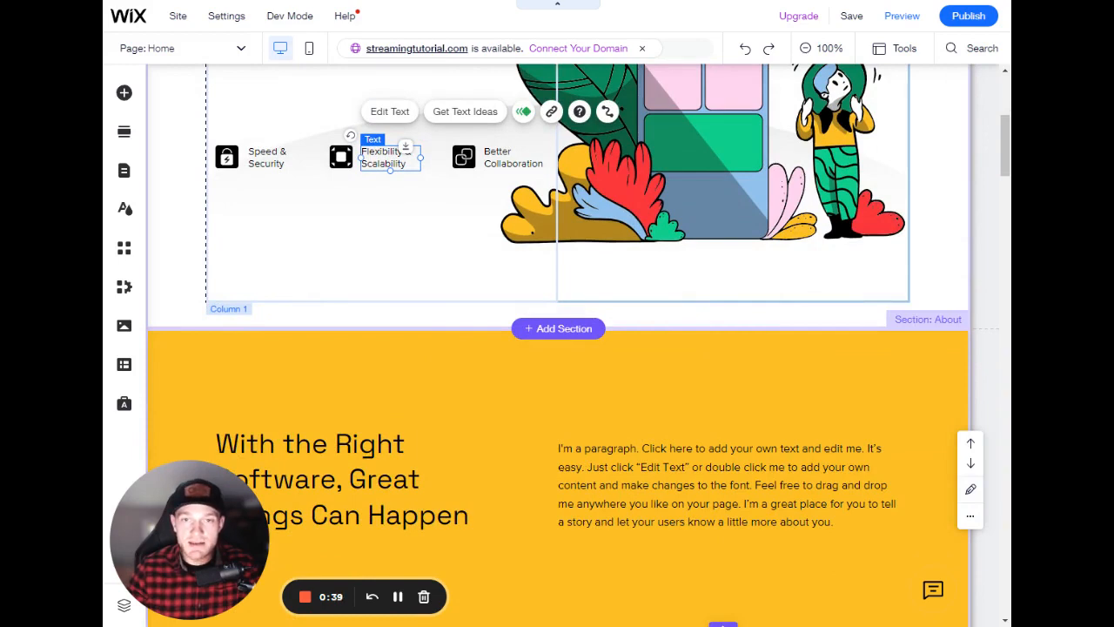
pyautogui.scroll(-3, 435, 354)
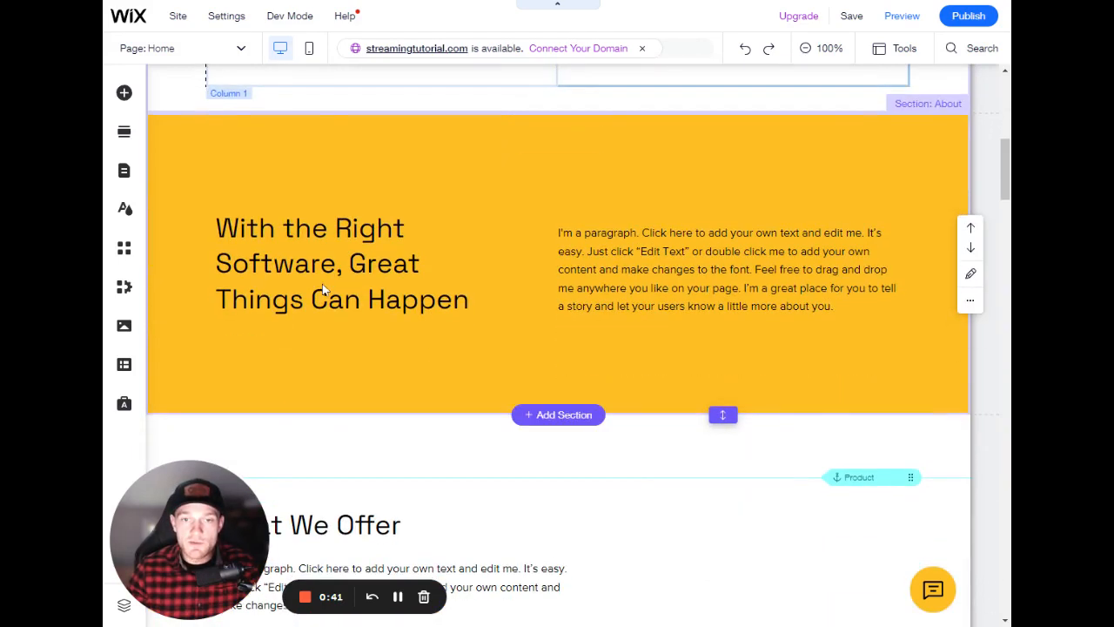
pyautogui.click(352, 278)
pyautogui.click(648, 287)
pyautogui.scroll(-3, 517, 288)
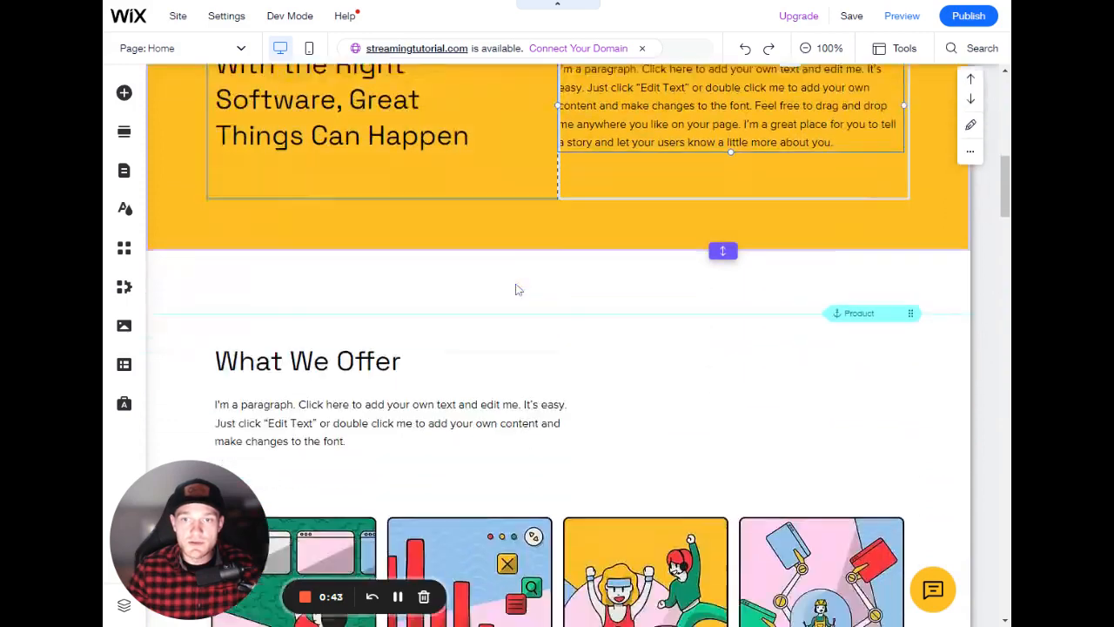
pyautogui.click(327, 324)
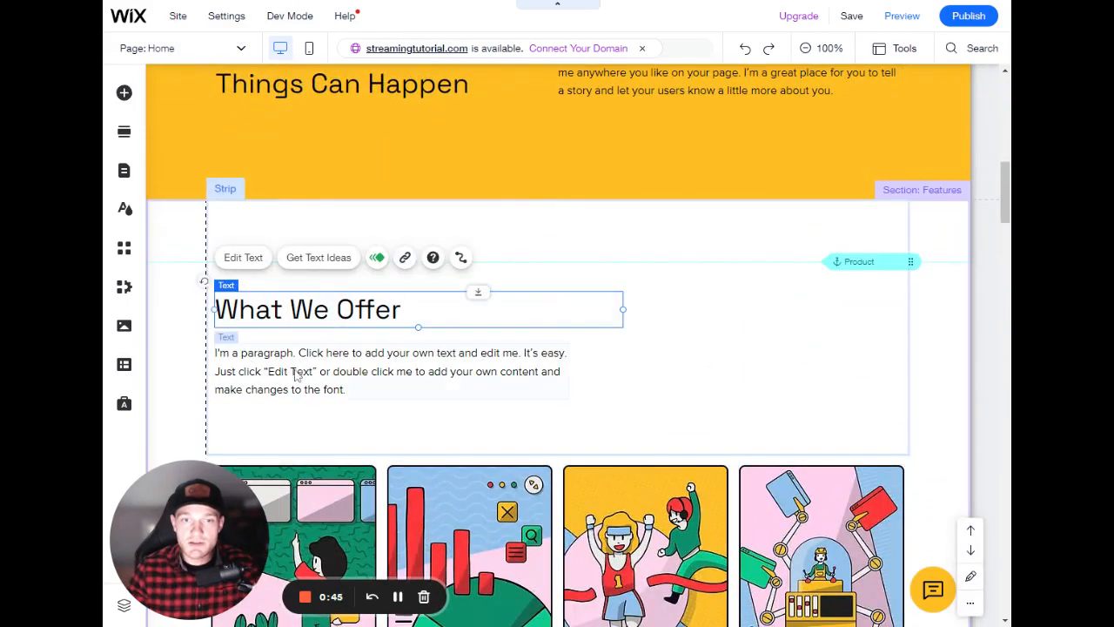
pyautogui.click(342, 367)
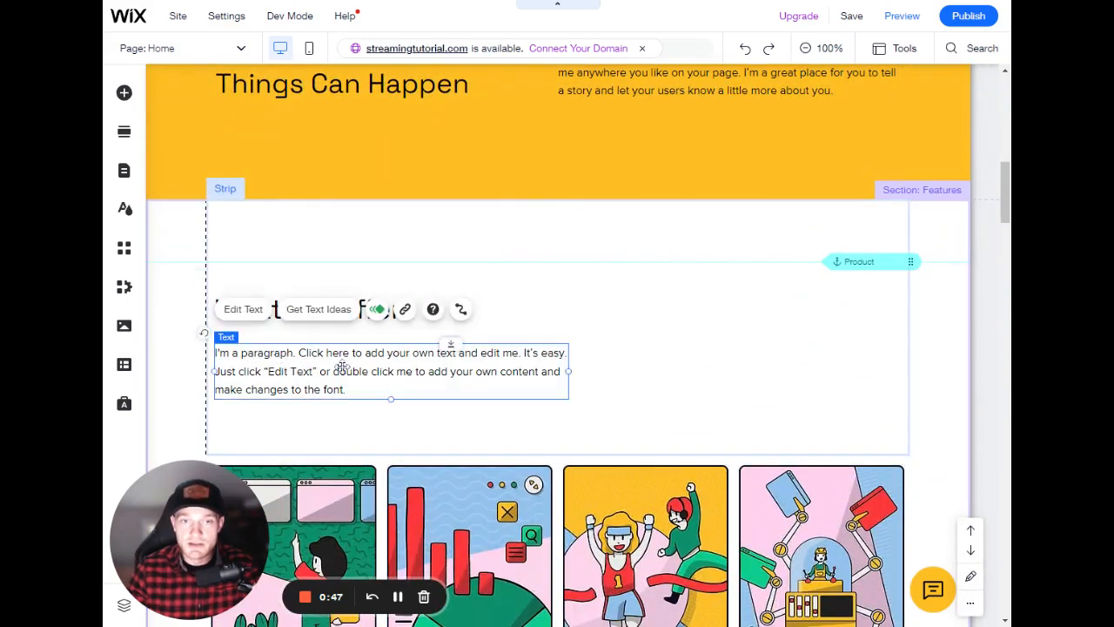
pyautogui.click(513, 316)
pyautogui.scroll(3, 385, 355)
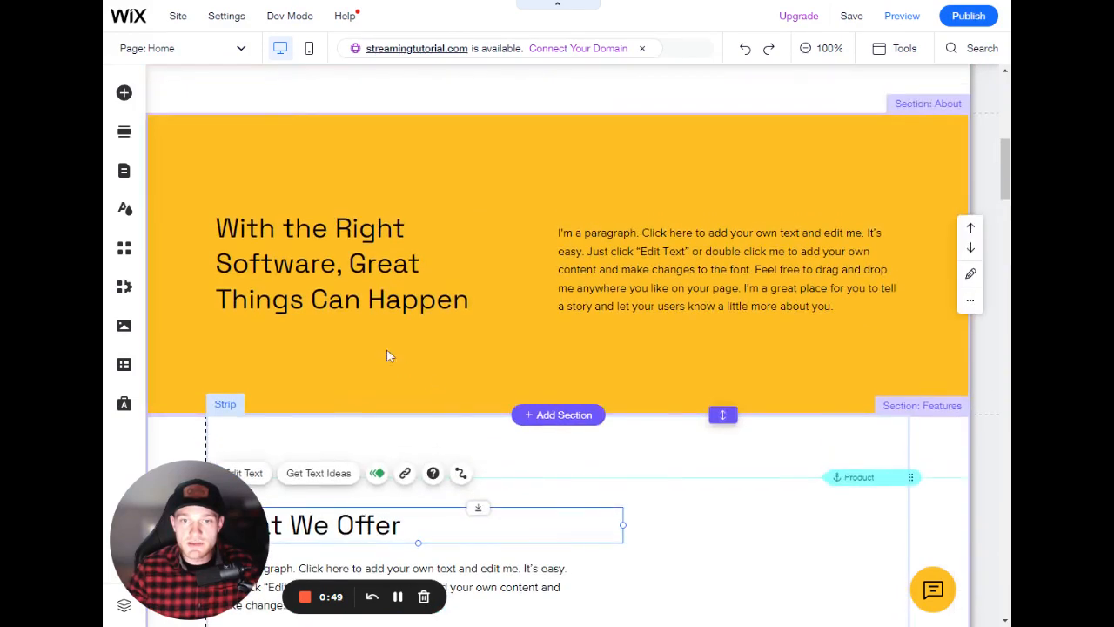
pyautogui.click(366, 296)
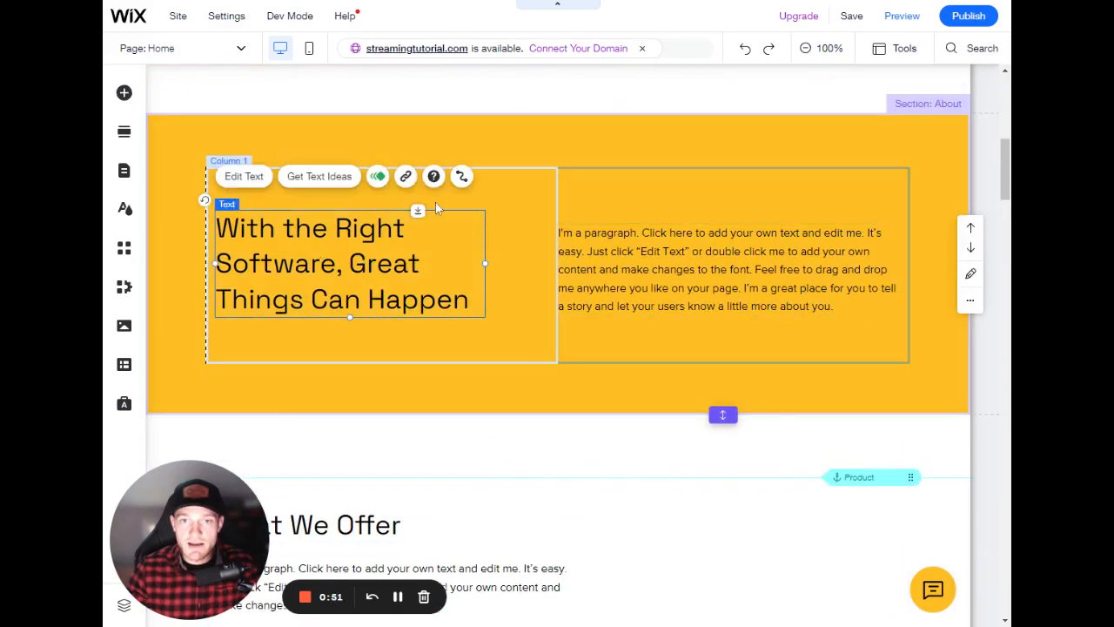
# - Resize the About section's paragraph text box slightly wider
pyautogui.moveTo(490, 260)
pyautogui.mouseDown()
pyautogui.moveTo(528, 259)
pyautogui.moveTo(456, 258)
pyautogui.moveTo(489, 259)
pyautogui.mouseUp()
pyautogui.click(723, 230)
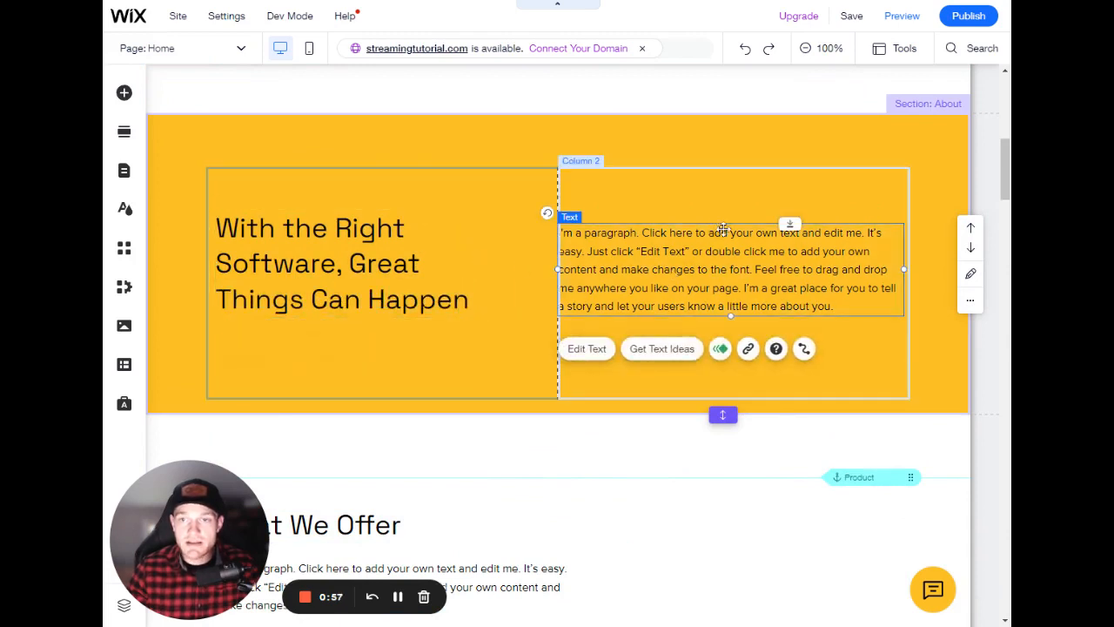
pyautogui.moveTo(729, 316)
pyautogui.mouseDown()
pyautogui.moveTo(726, 347)
pyautogui.moveTo(745, 305)
pyautogui.mouseUp()
pyautogui.moveTo(903, 270)
pyautogui.mouseDown()
pyautogui.moveTo(806, 265)
pyautogui.moveTo(906, 268)
pyautogui.mouseUp()
# - Open the hero heading's text settings with all its text selected and change its theme to Heading 5
pyautogui.scroll(6, 496, 313)
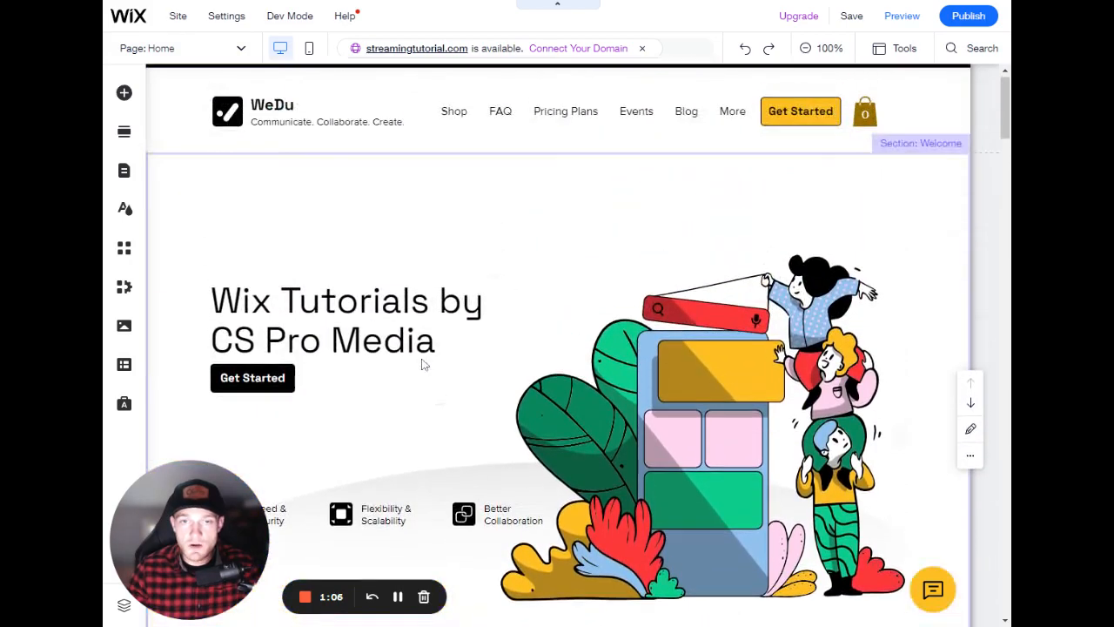
pyautogui.click(396, 352)
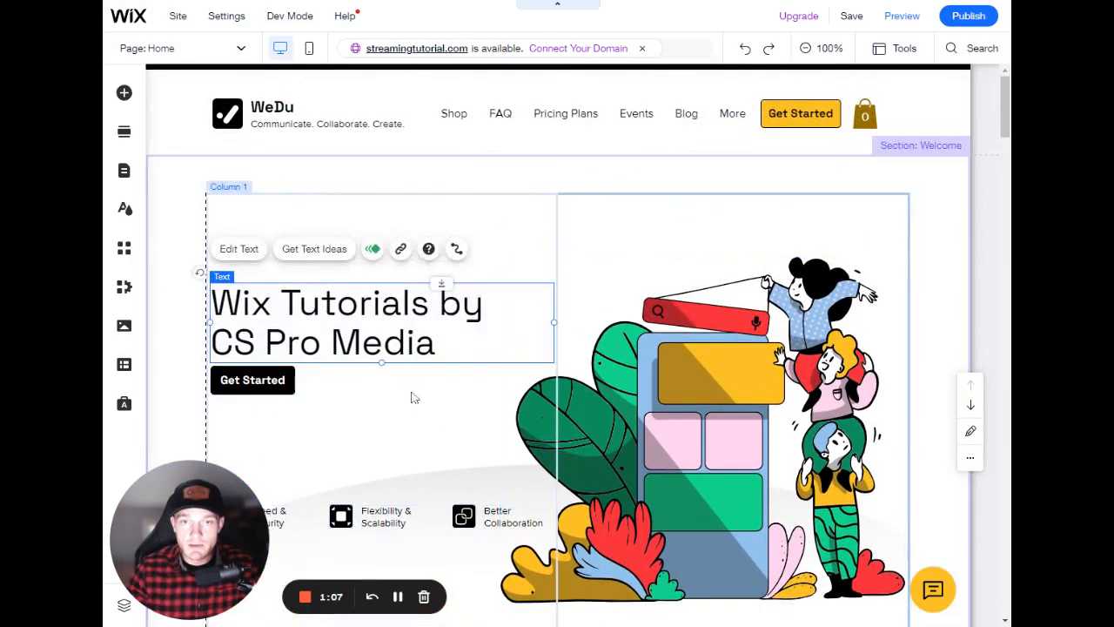
pyautogui.doubleClick(344, 313)
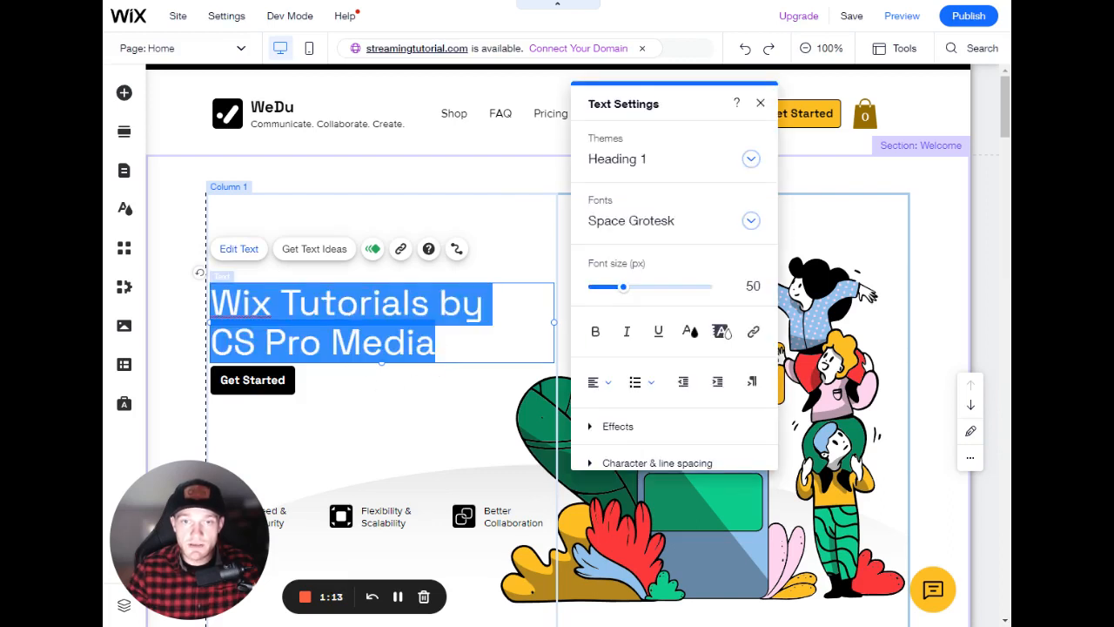
pyautogui.click(358, 305)
pyautogui.moveTo(437, 343); pyautogui.dragTo(211, 304)
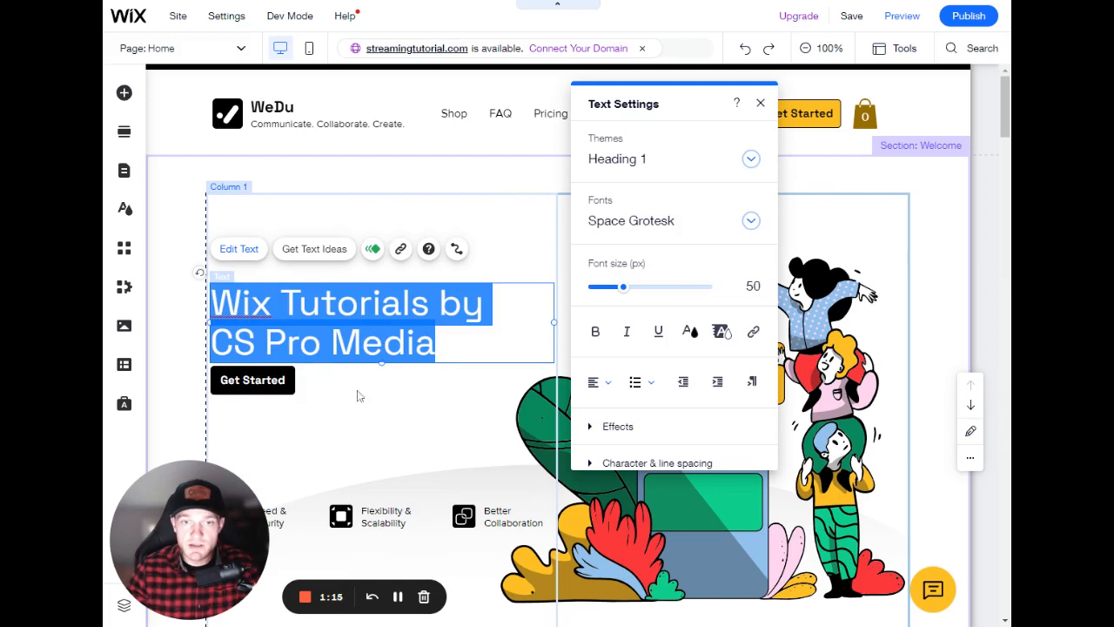
pyautogui.click(358, 397)
pyautogui.click(326, 310)
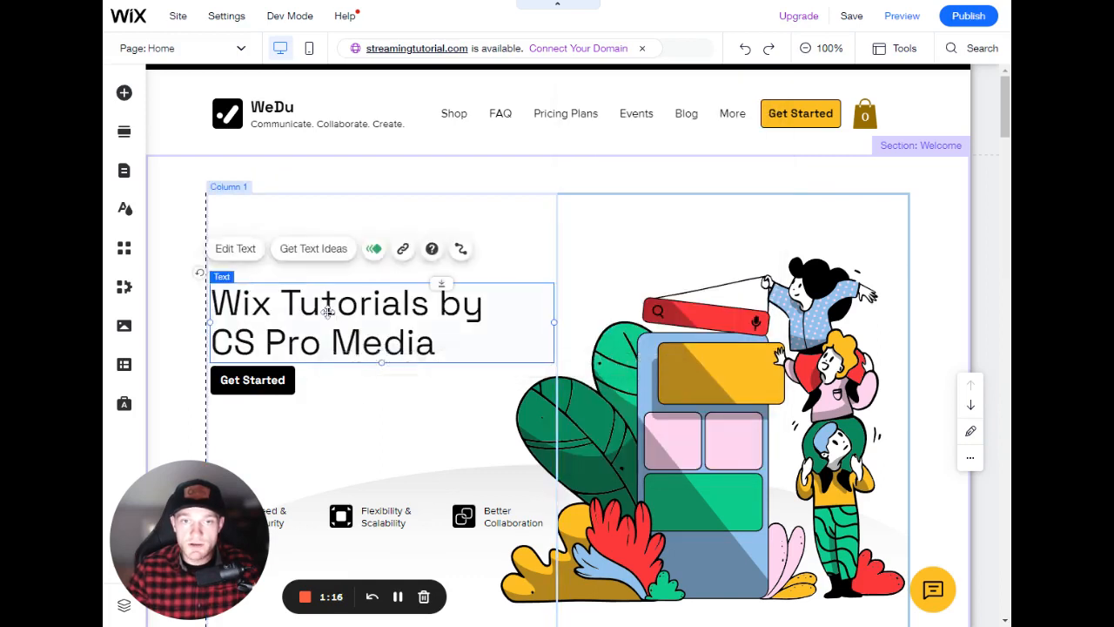
pyautogui.click(239, 249)
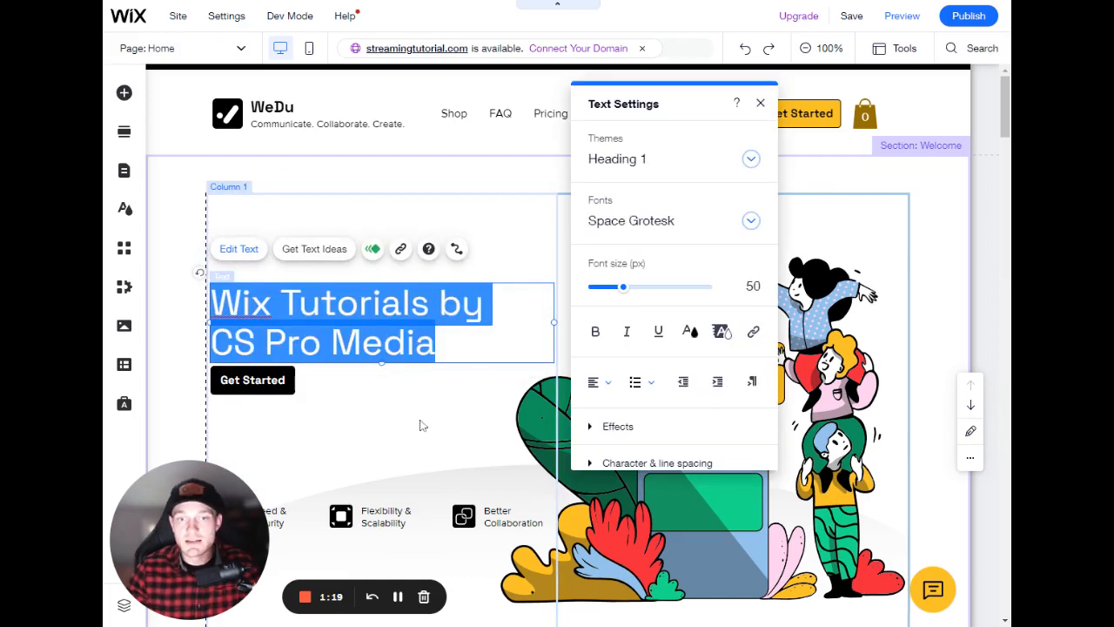
pyautogui.moveTo(648, 102); pyautogui.dragTo(635, 150)
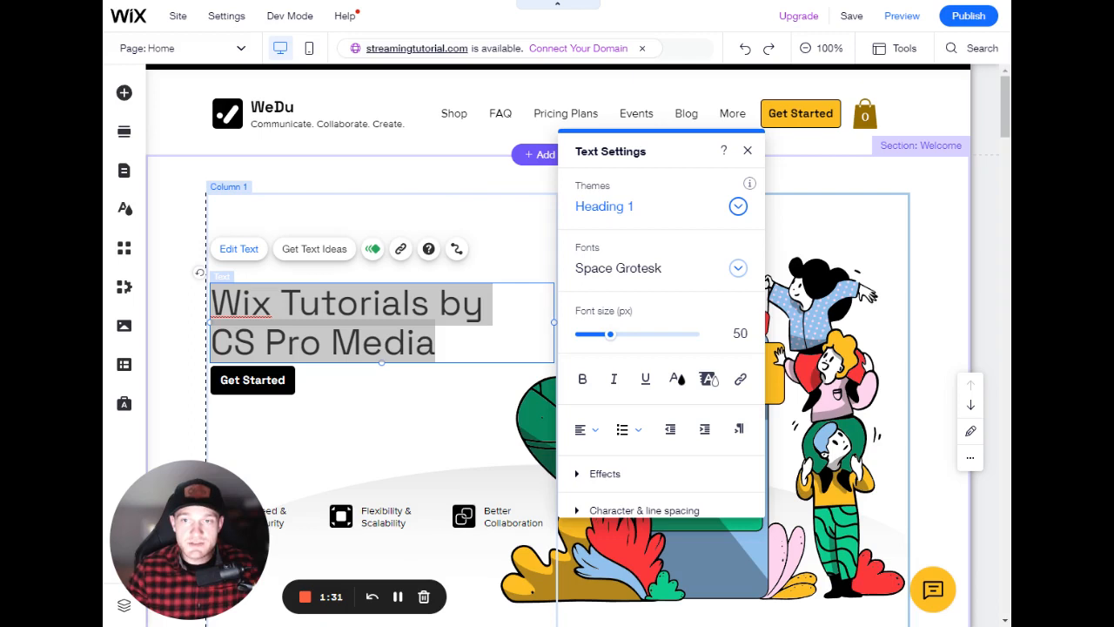
pyautogui.click(609, 209)
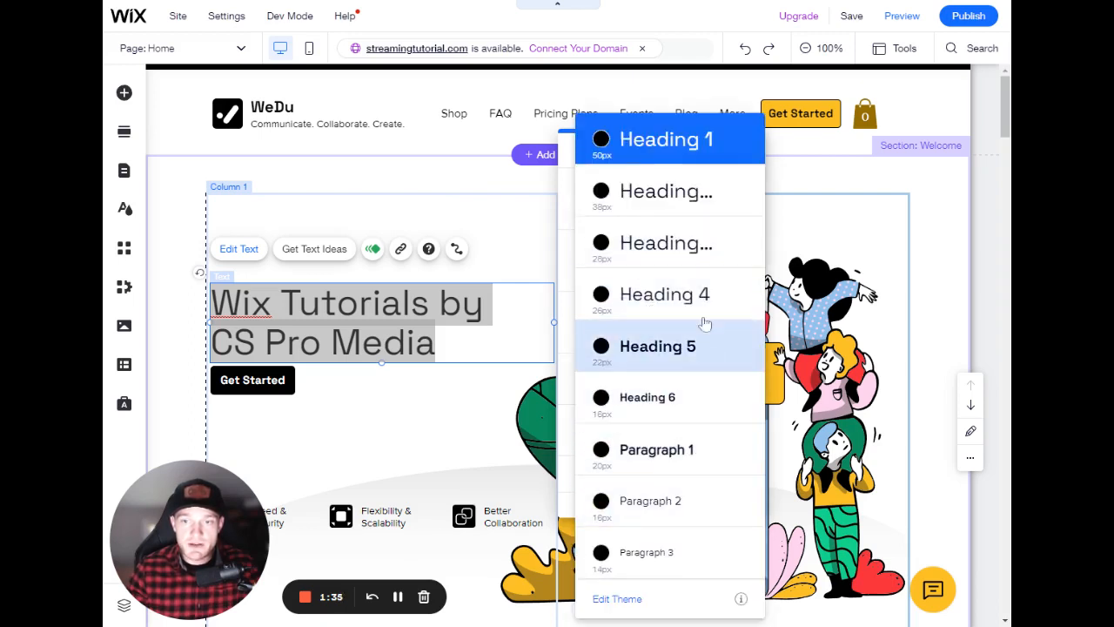
pyautogui.click(672, 352)
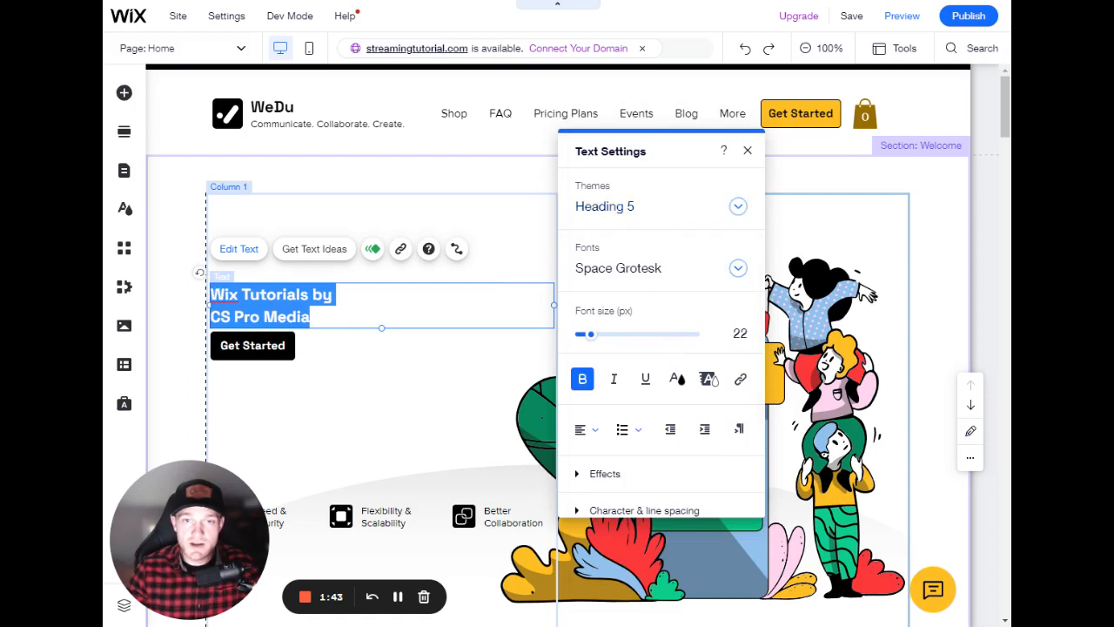
# - Switch the hero heading's theme back to Heading 1 and close the text settings
pyautogui.click(662, 209)
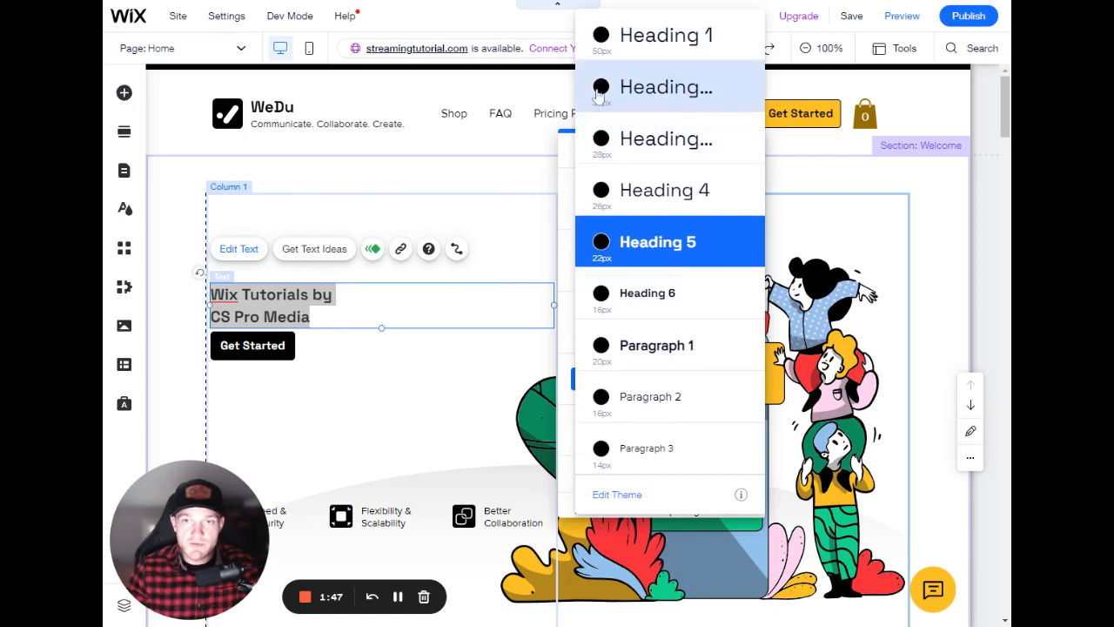
pyautogui.click(615, 35)
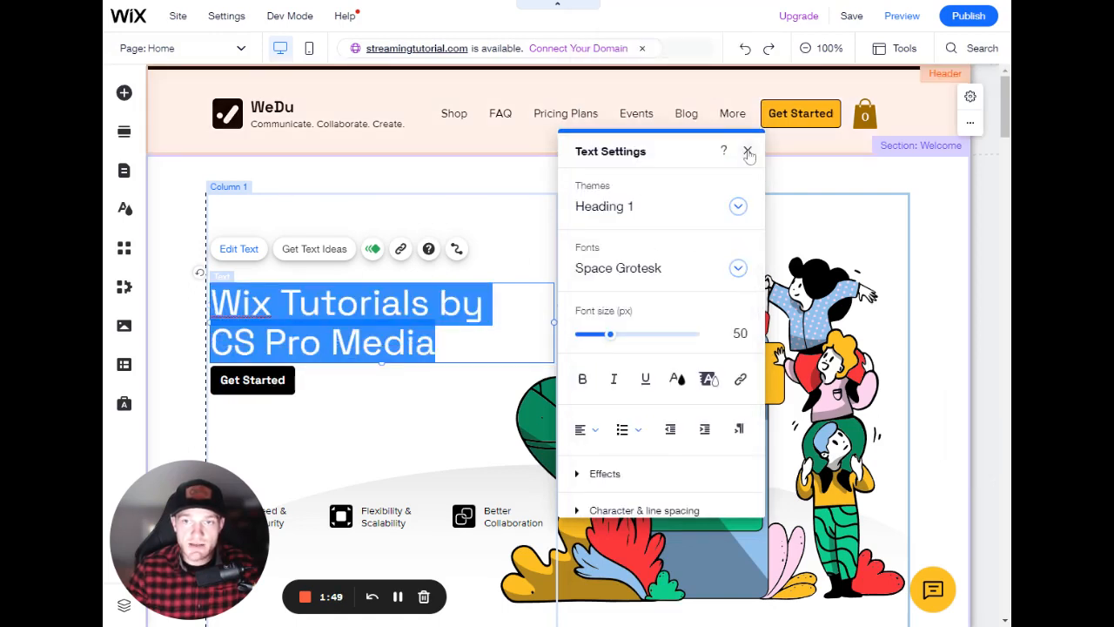
pyautogui.click(749, 154)
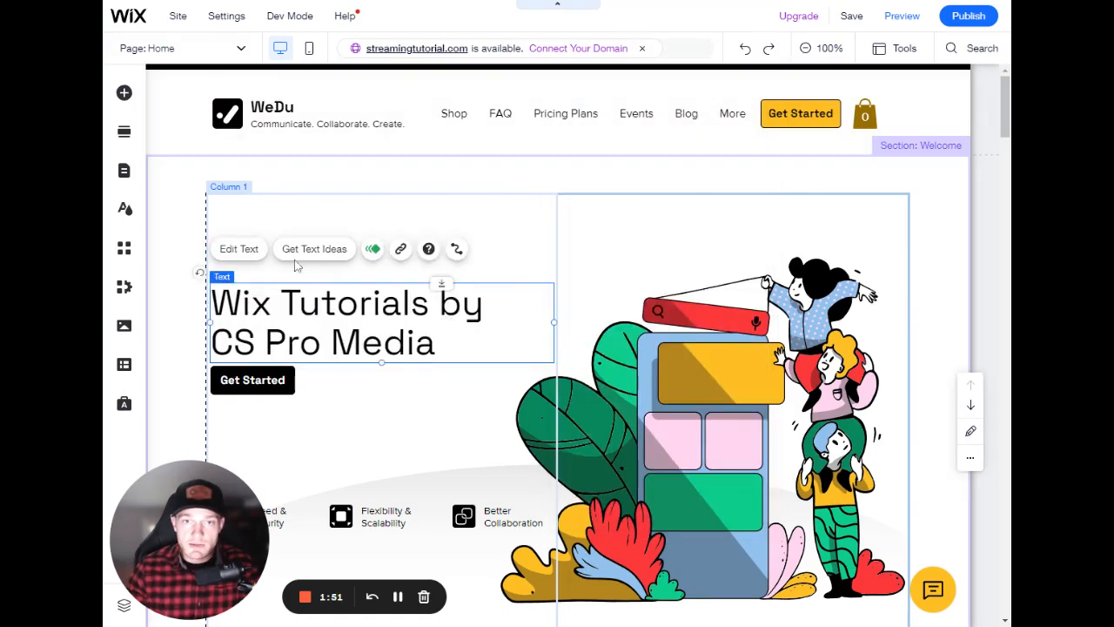
# - Try the Suez One and Trirong fonts on the hero heading
pyautogui.click(239, 249)
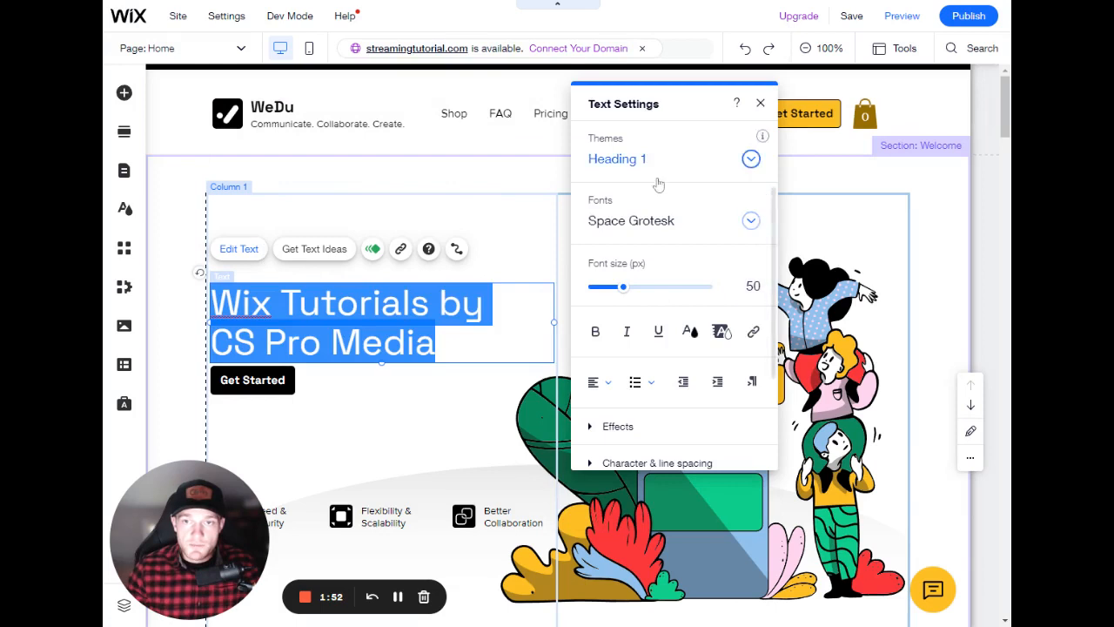
pyautogui.click(677, 228)
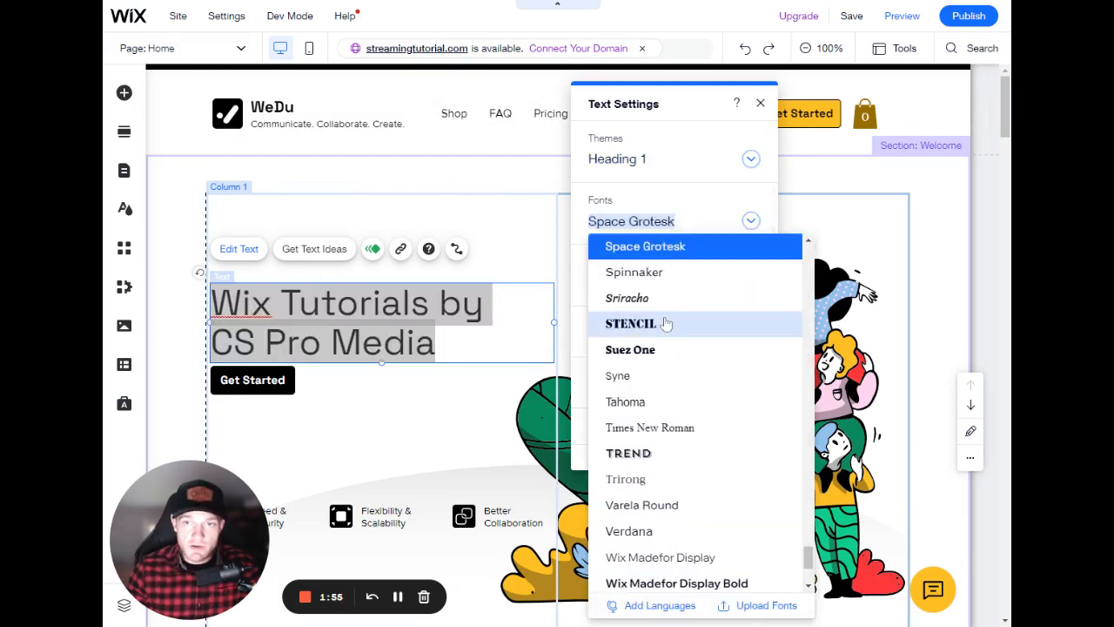
pyautogui.click(669, 348)
pyautogui.click(627, 223)
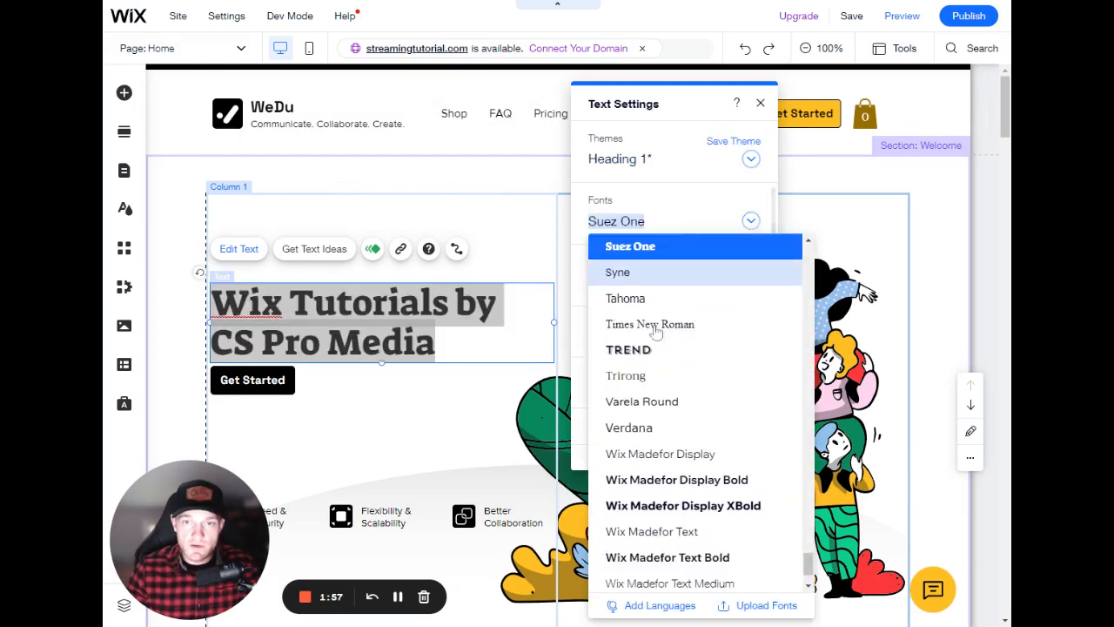
pyautogui.click(648, 376)
# - Set the hero heading's font to Montserrat Bold and close the text settings
pyautogui.click(677, 228)
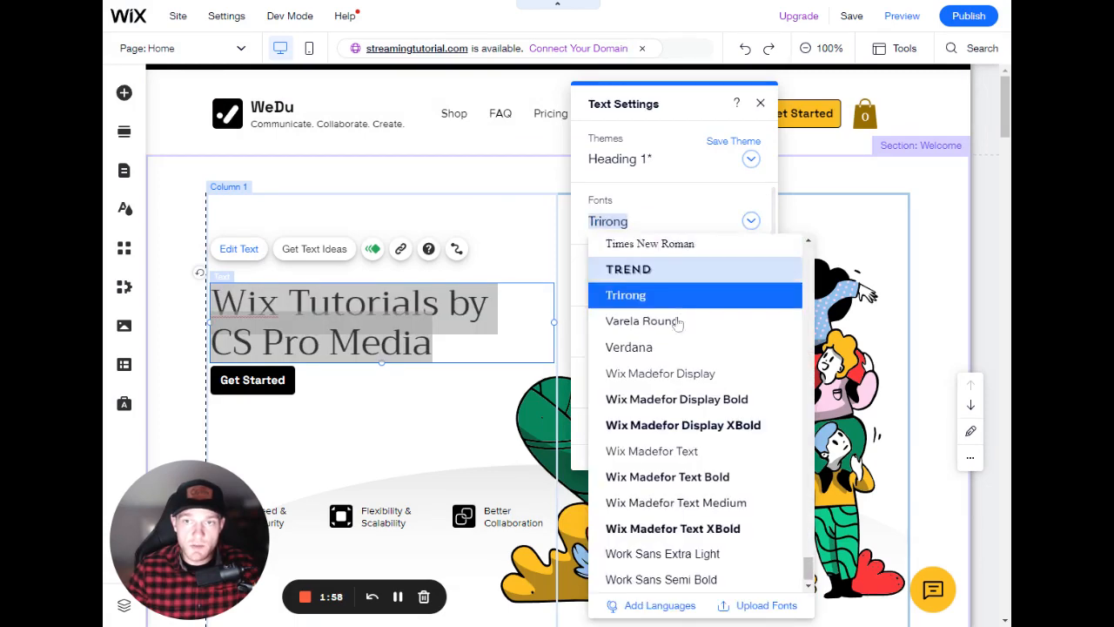
pyautogui.scroll(10, 708, 350)
pyautogui.scroll(5, 707, 350)
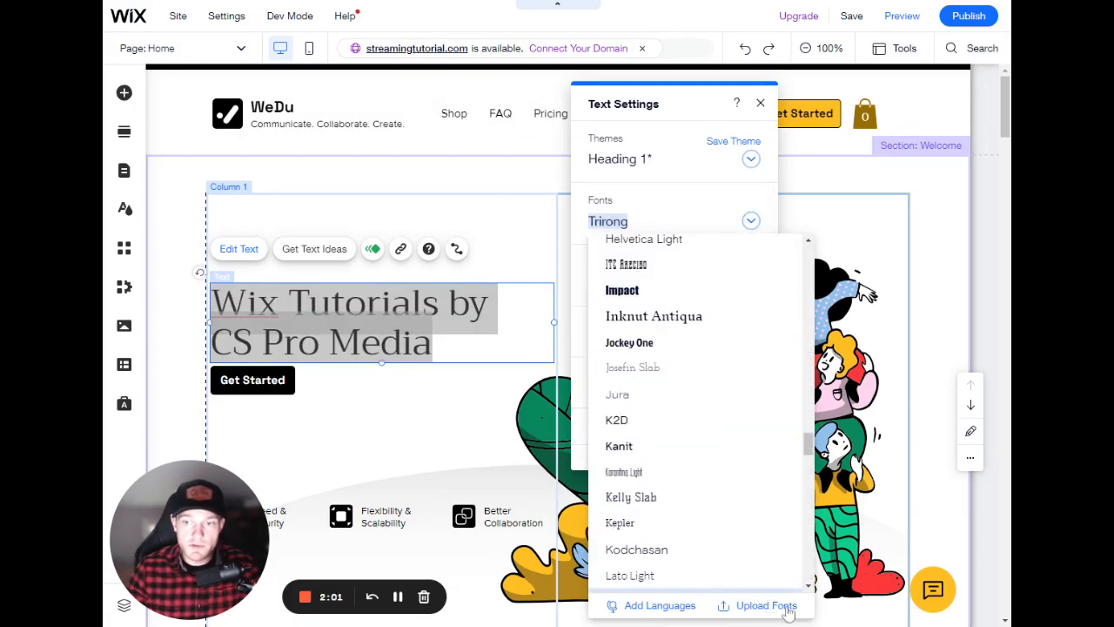
pyautogui.scroll(15, 737, 478)
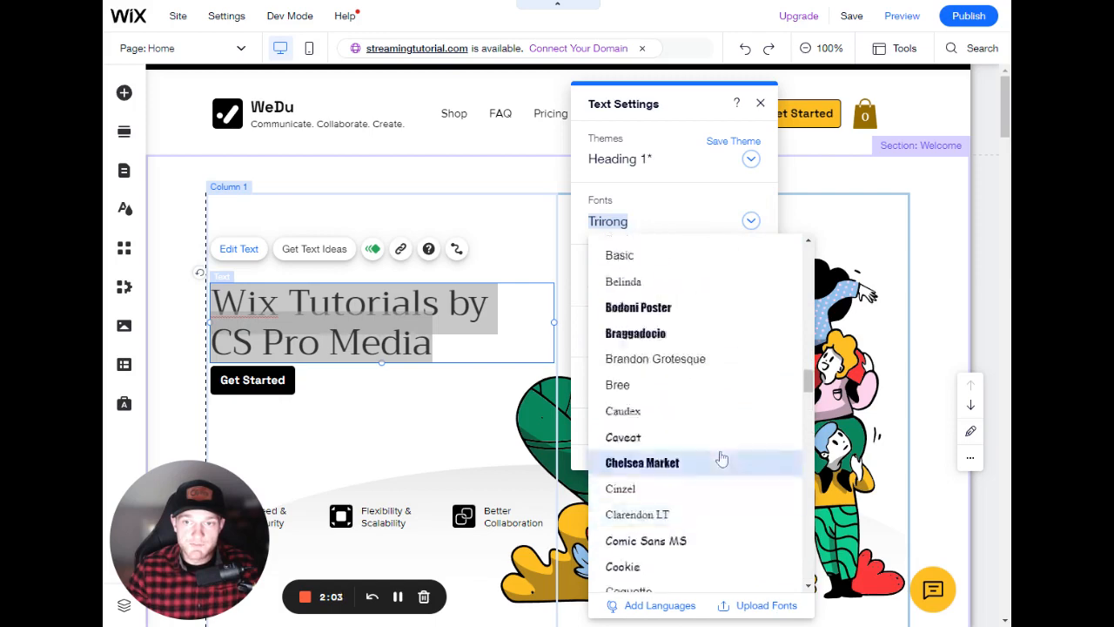
pyautogui.scroll(12, 722, 459)
pyautogui.scroll(-4, 710, 408)
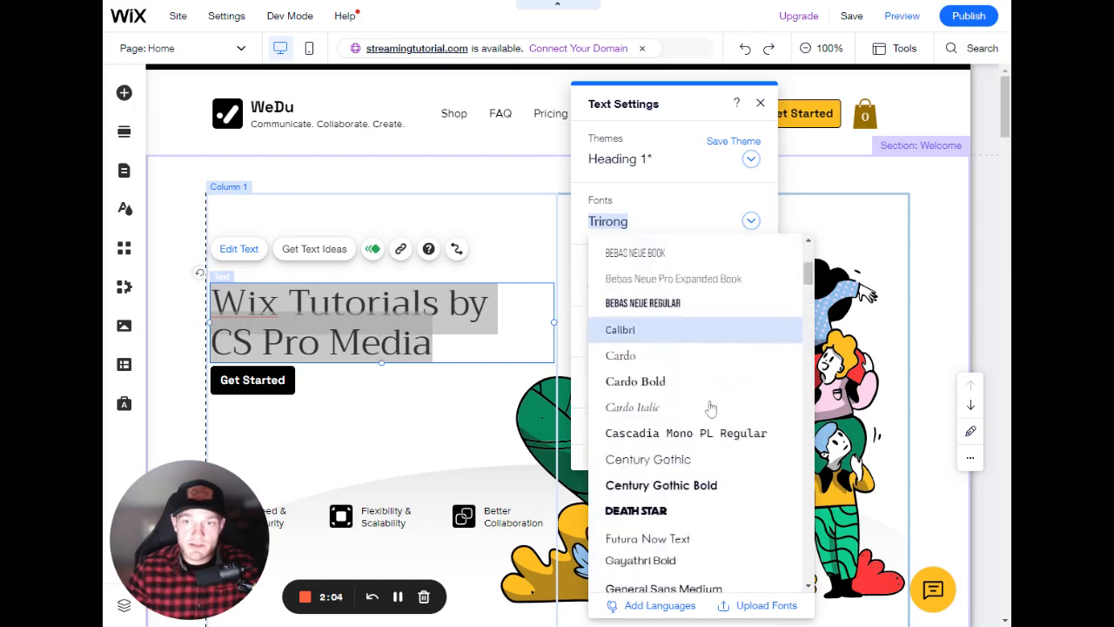
pyautogui.scroll(-6, 711, 408)
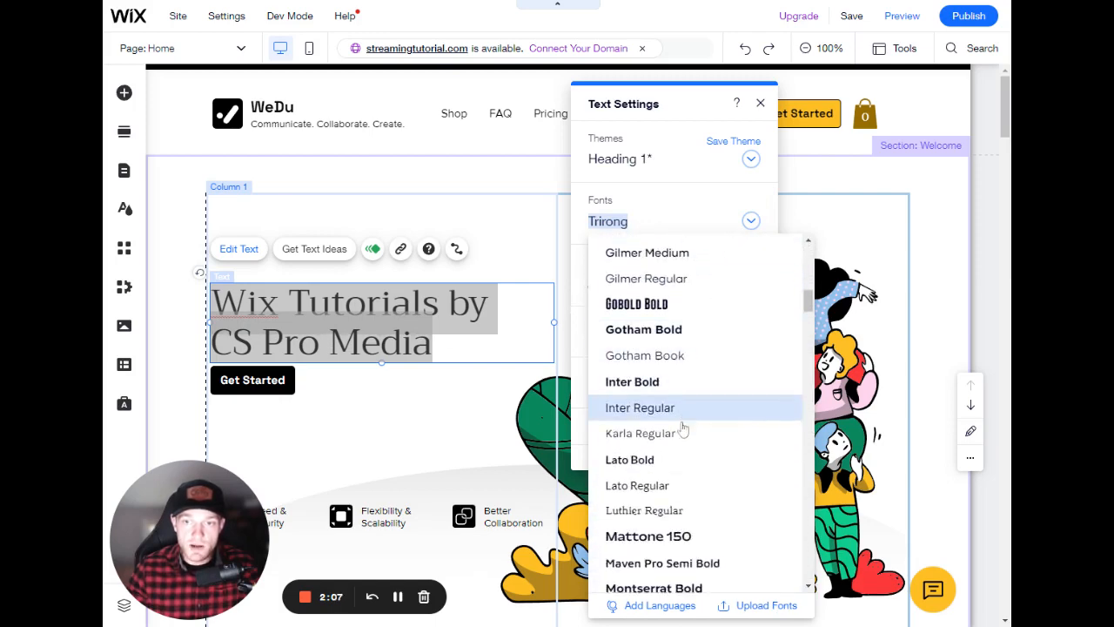
pyautogui.scroll(-3, 704, 522)
pyautogui.scroll(1, 702, 428)
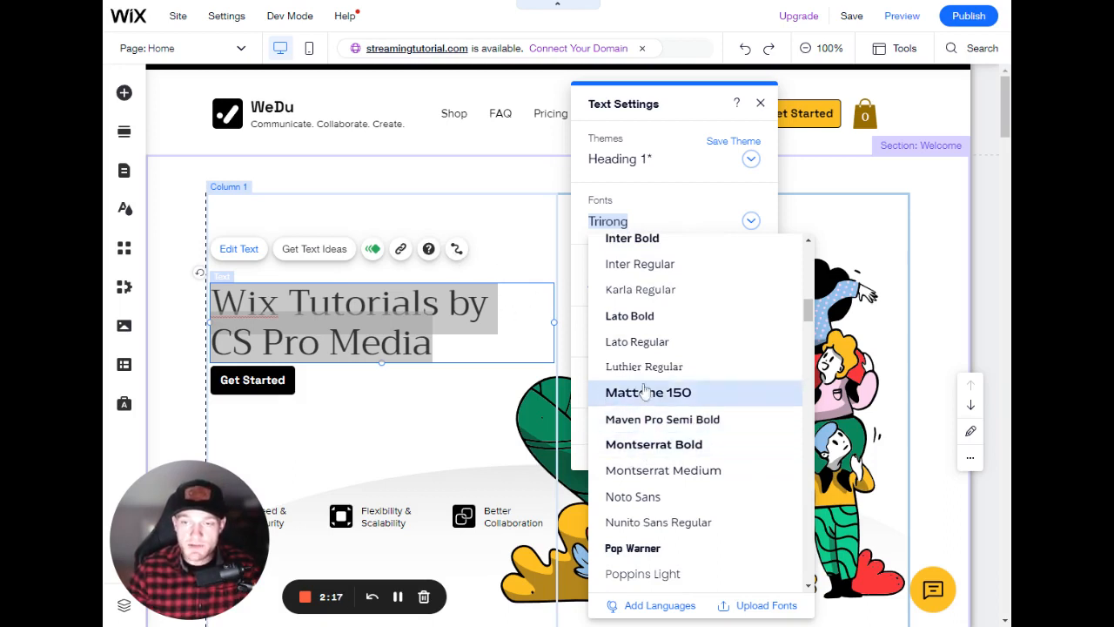
pyautogui.click(679, 449)
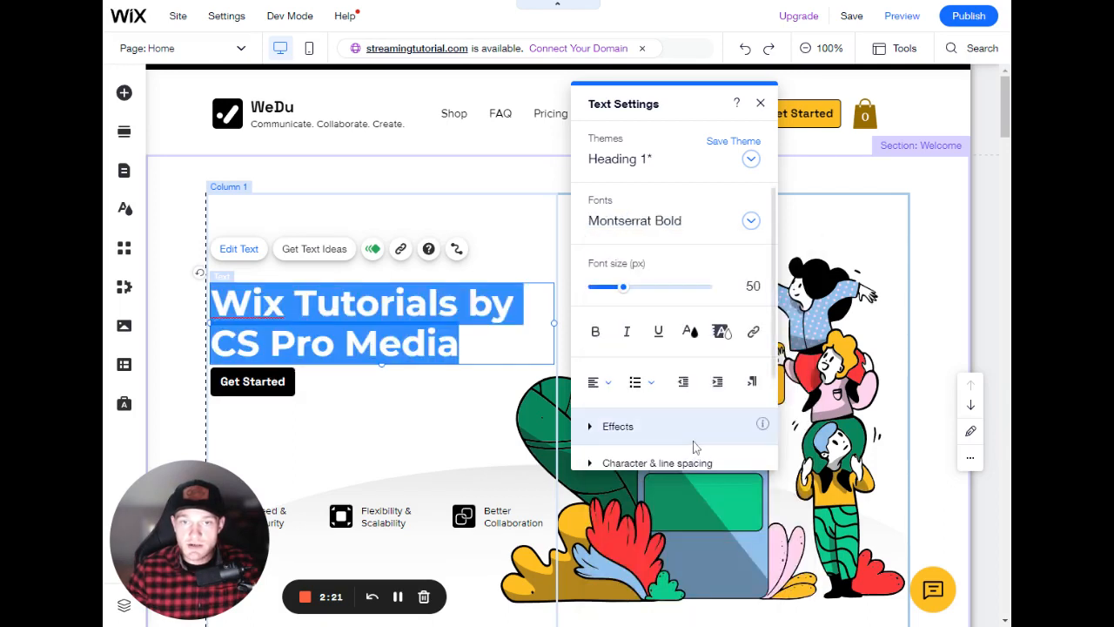
pyautogui.click(463, 399)
# - Reopen the hero heading's text settings and set its font size to 49 px
pyautogui.click(465, 361)
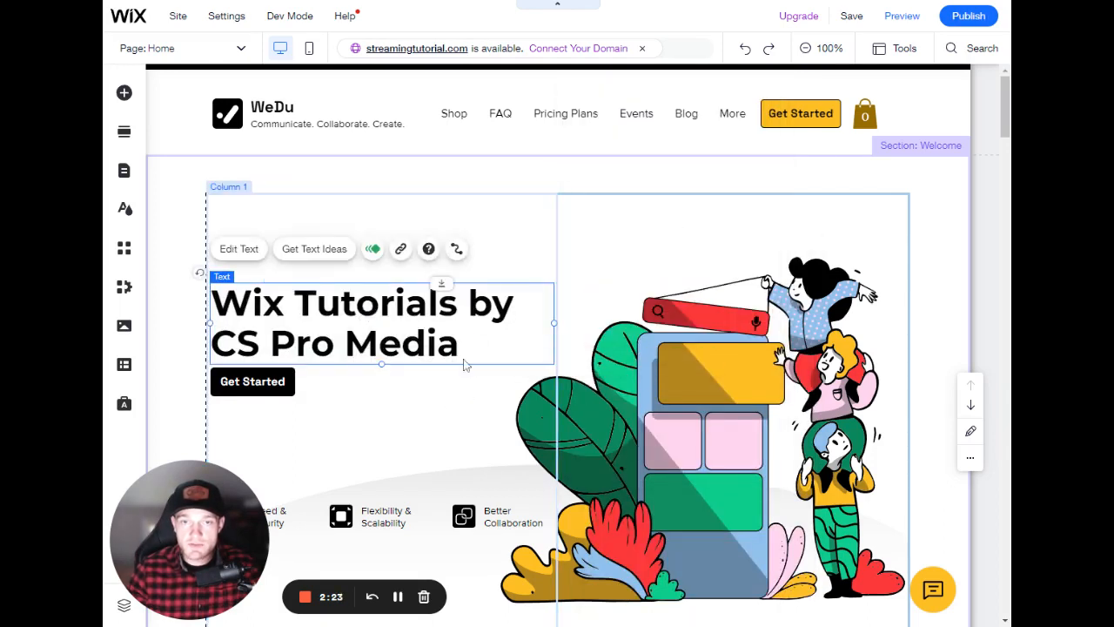
pyautogui.click(239, 249)
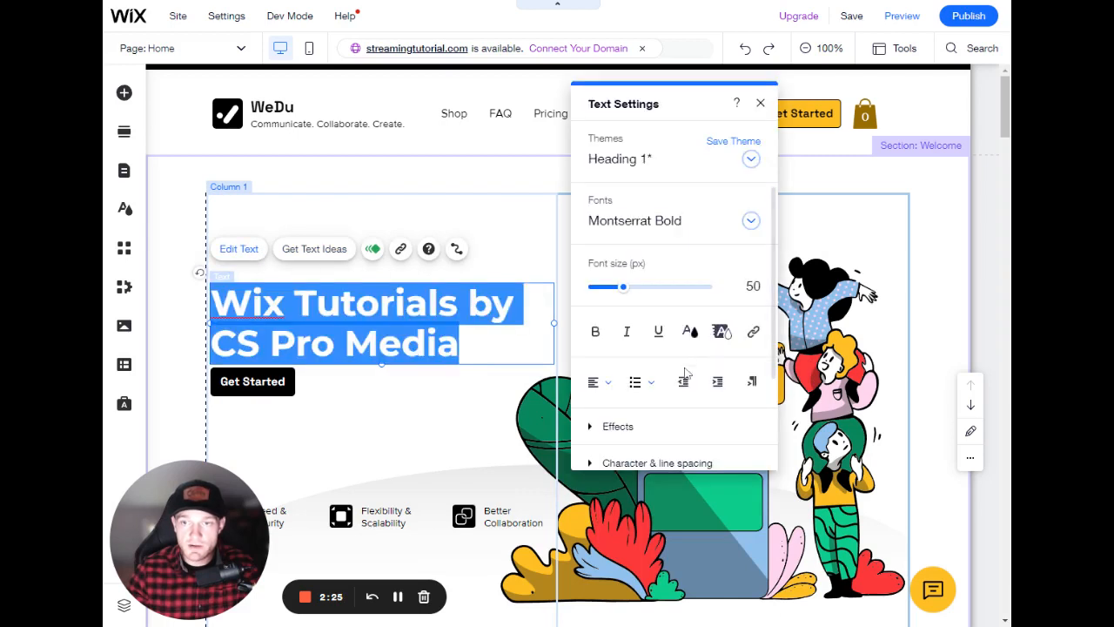
pyautogui.click(606, 269)
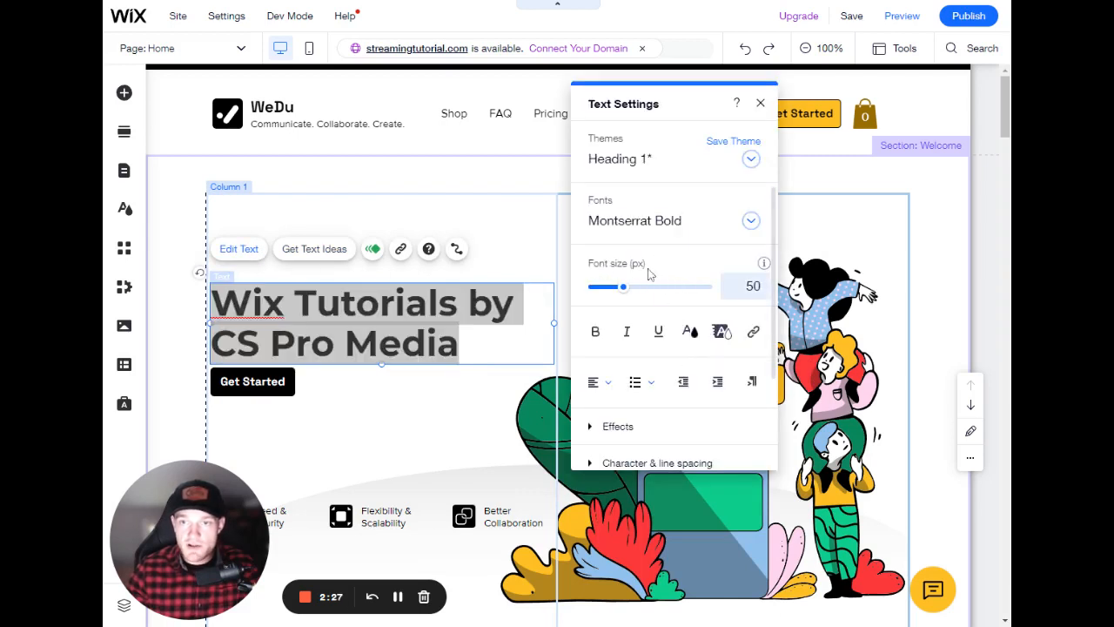
pyautogui.moveTo(623, 294); pyautogui.dragTo(623, 294)
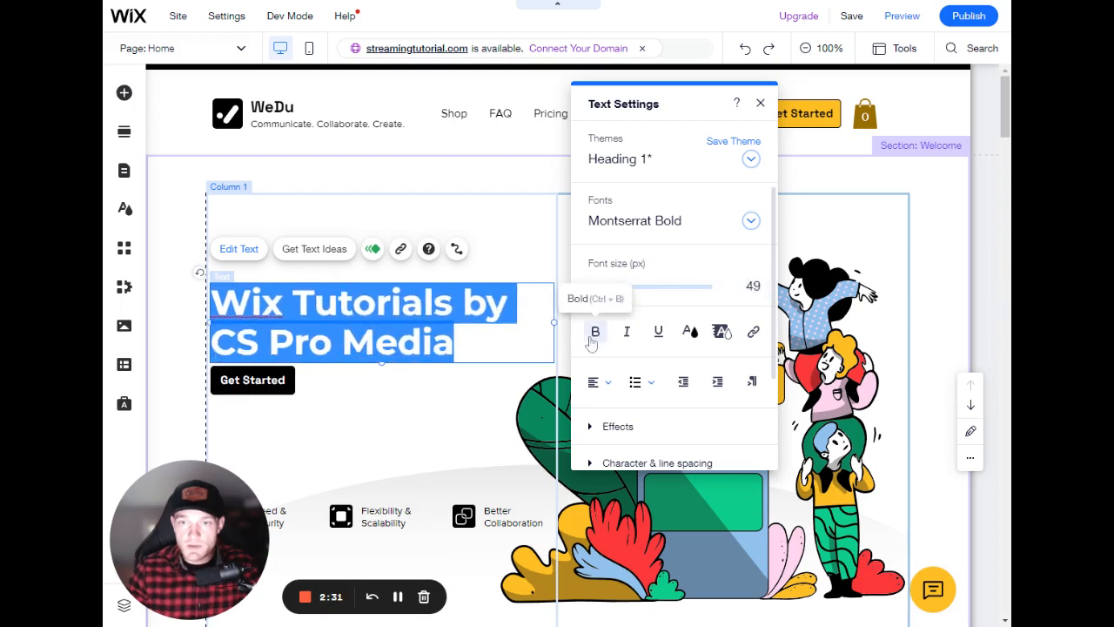
# - Try italic and underline formatting on the hero heading, turning each off again
pyautogui.click(626, 332)
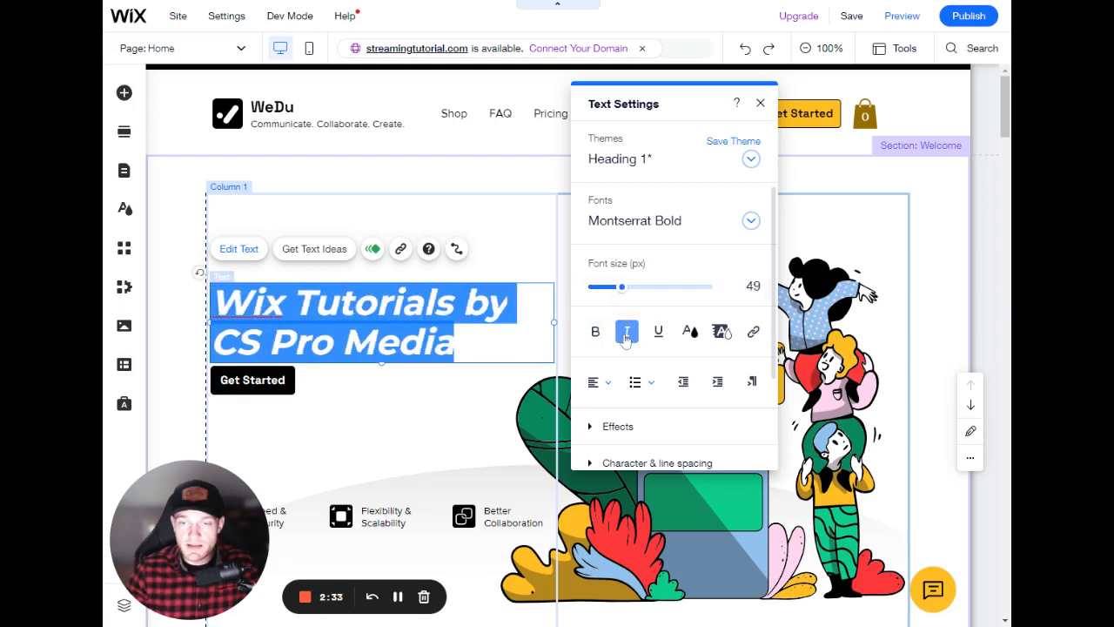
pyautogui.click(626, 336)
pyautogui.click(658, 334)
pyautogui.click(659, 334)
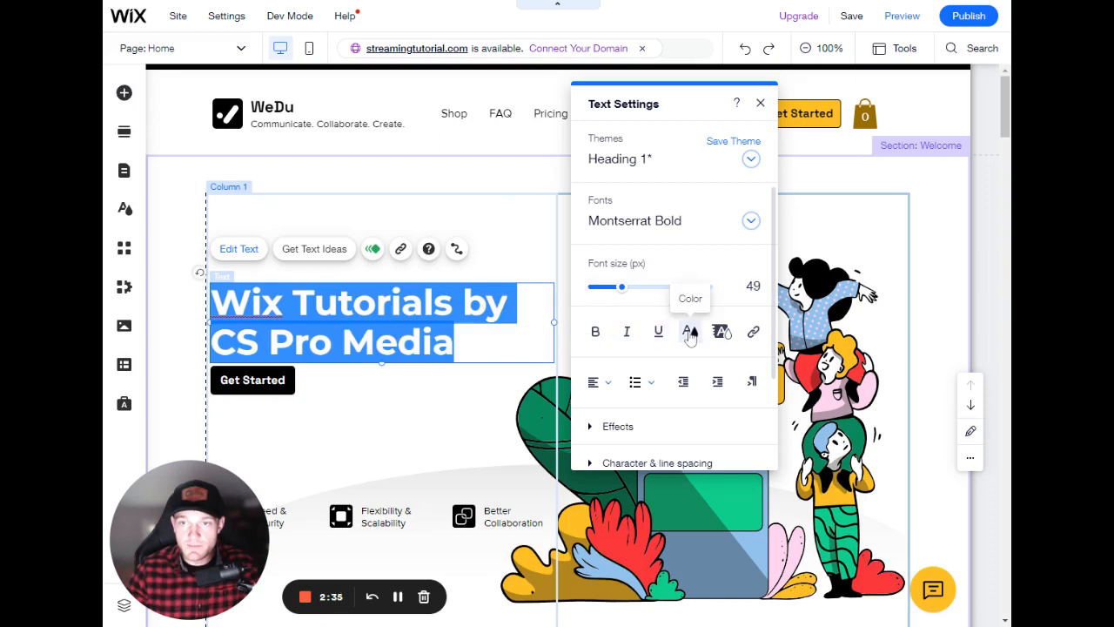
# - Set the hero heading's text colour to a custom blue, #002EA8, and close the colour picker
pyautogui.click(690, 331)
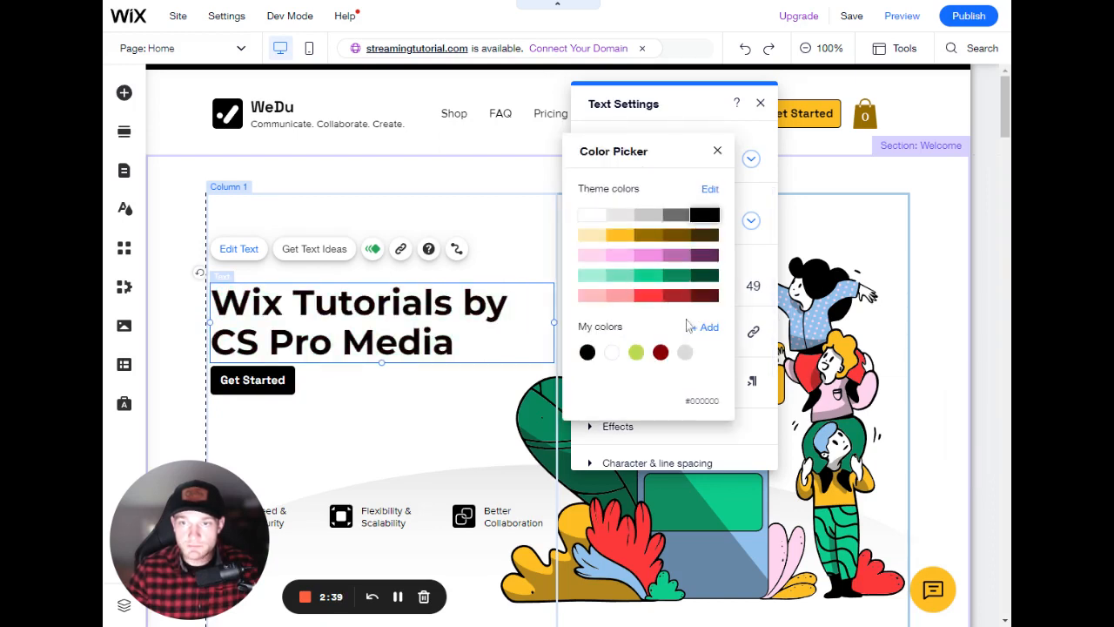
pyautogui.click(661, 352)
pyautogui.click(707, 327)
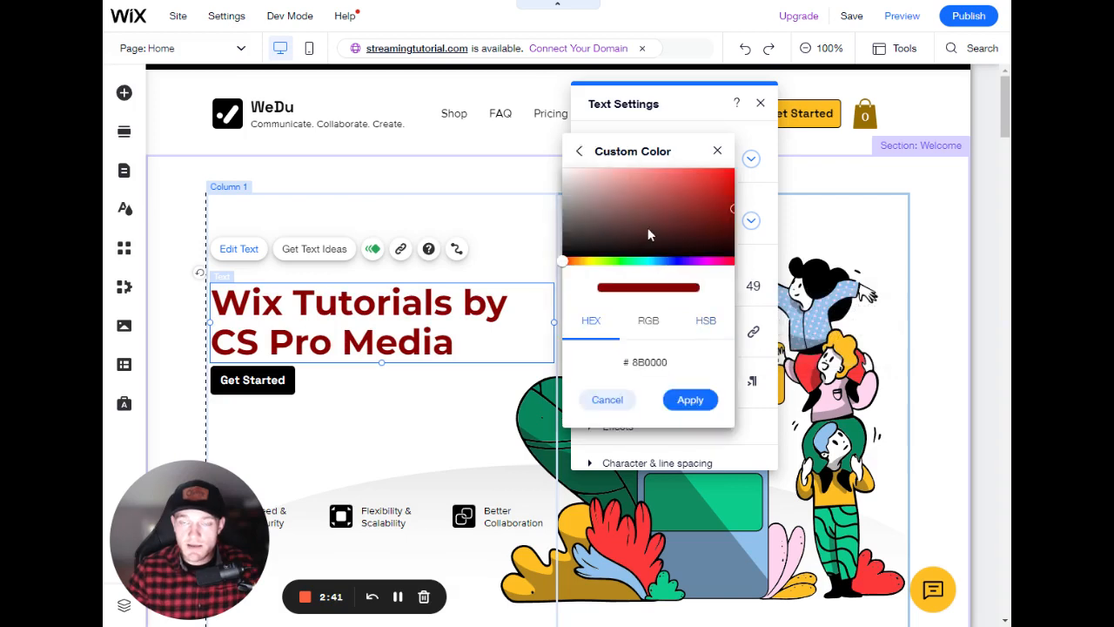
pyautogui.moveTo(648, 233); pyautogui.dragTo(573, 212)
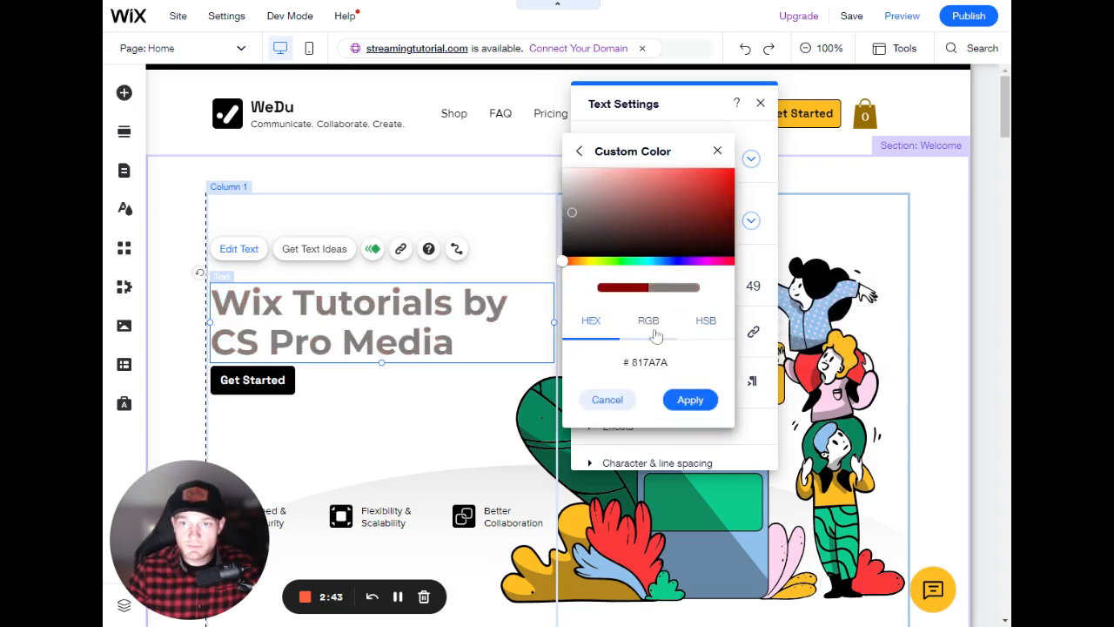
pyautogui.click(633, 363)
pyautogui.doubleClick(633, 363)
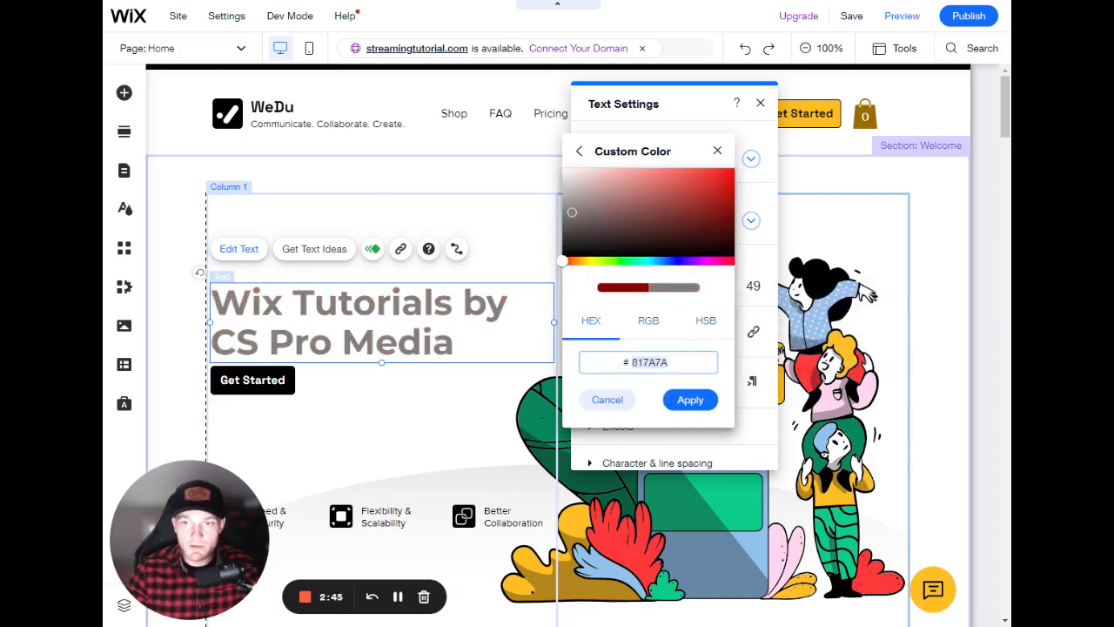
pyautogui.moveTo(664, 262); pyautogui.dragTo(655, 262)
pyautogui.moveTo(645, 209); pyautogui.dragTo(723, 235)
pyautogui.moveTo(668, 262); pyautogui.dragTo(668, 261)
pyautogui.moveTo(721, 228); pyautogui.dragTo(741, 204)
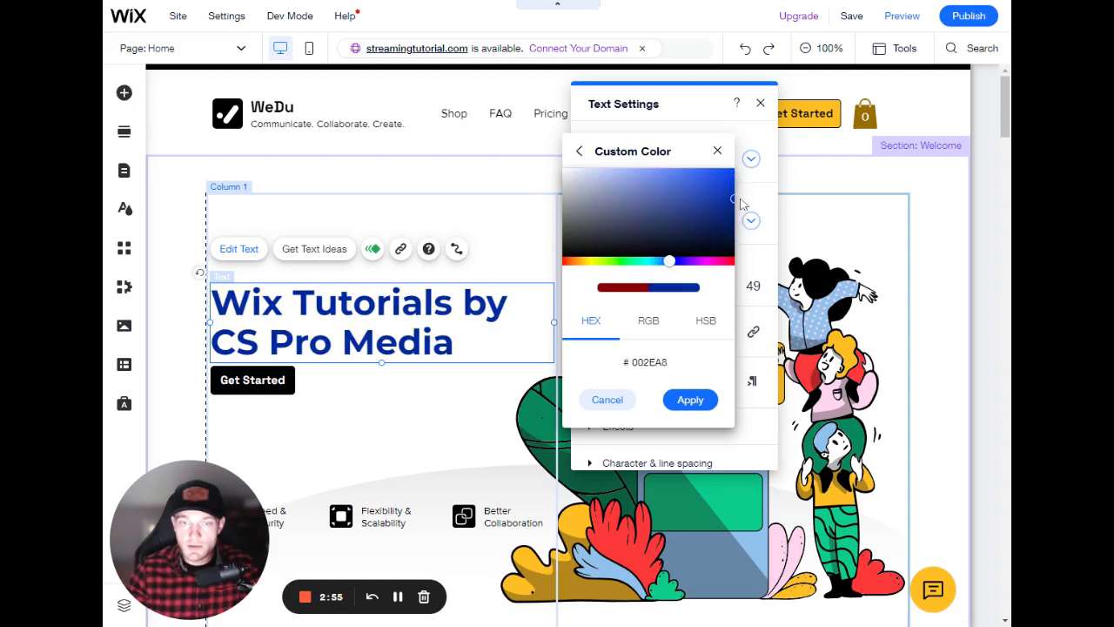
pyautogui.click(700, 400)
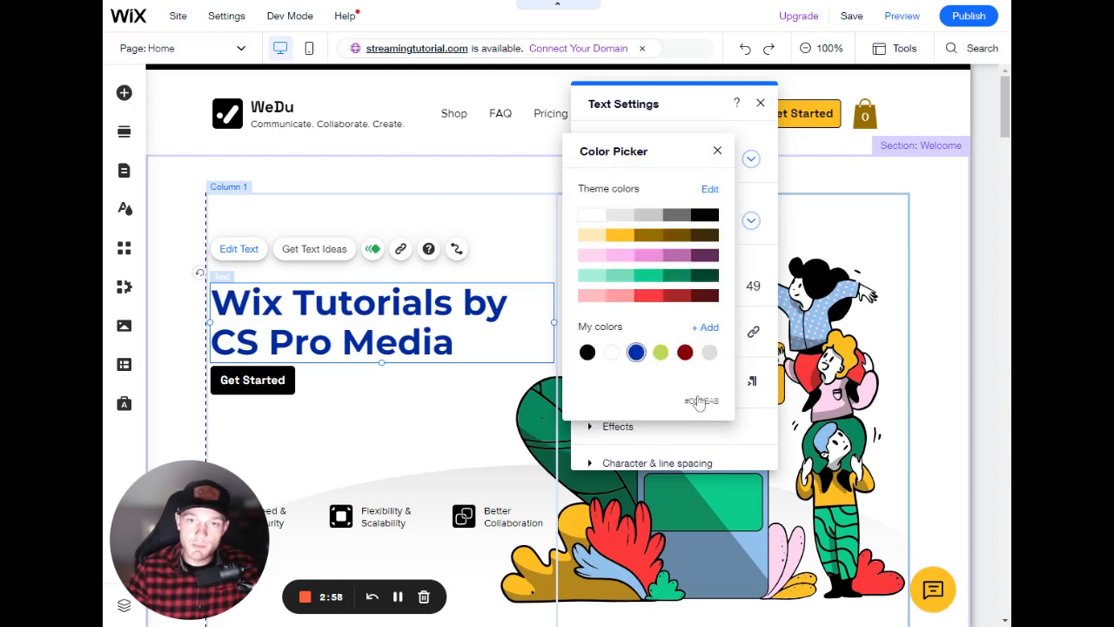
pyautogui.click(717, 152)
# - Give the hero heading a light yellow highlight and close the text settings
pyautogui.click(719, 329)
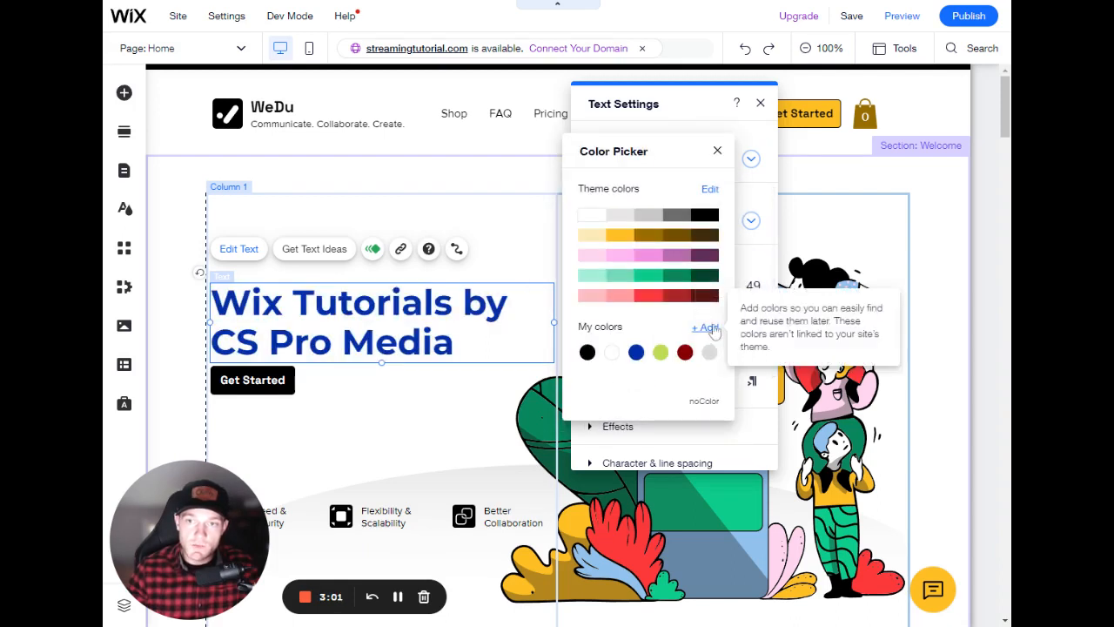
pyautogui.click(598, 242)
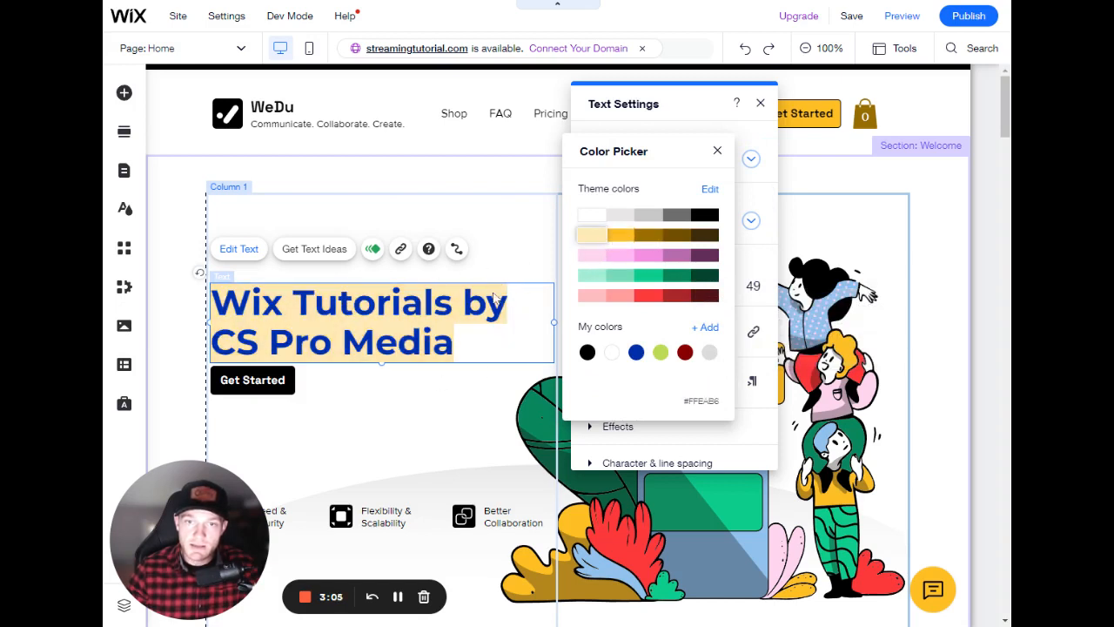
pyautogui.click(717, 152)
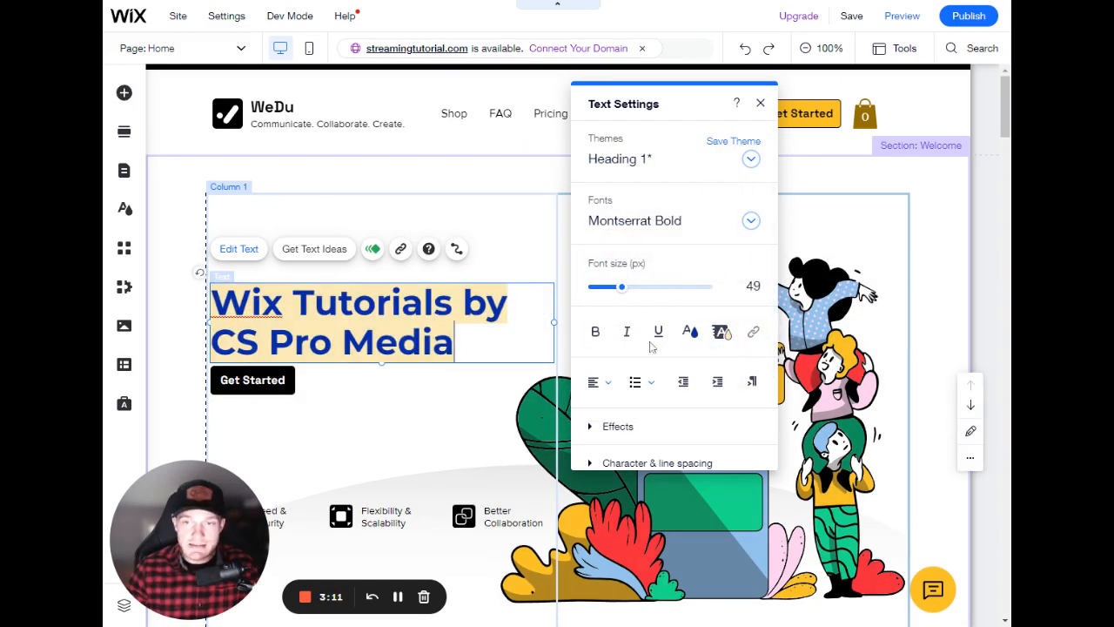
pyautogui.click(457, 383)
# - Scroll through the page and inspect the feature column headings below the hero section
pyautogui.scroll(-2, 462, 369)
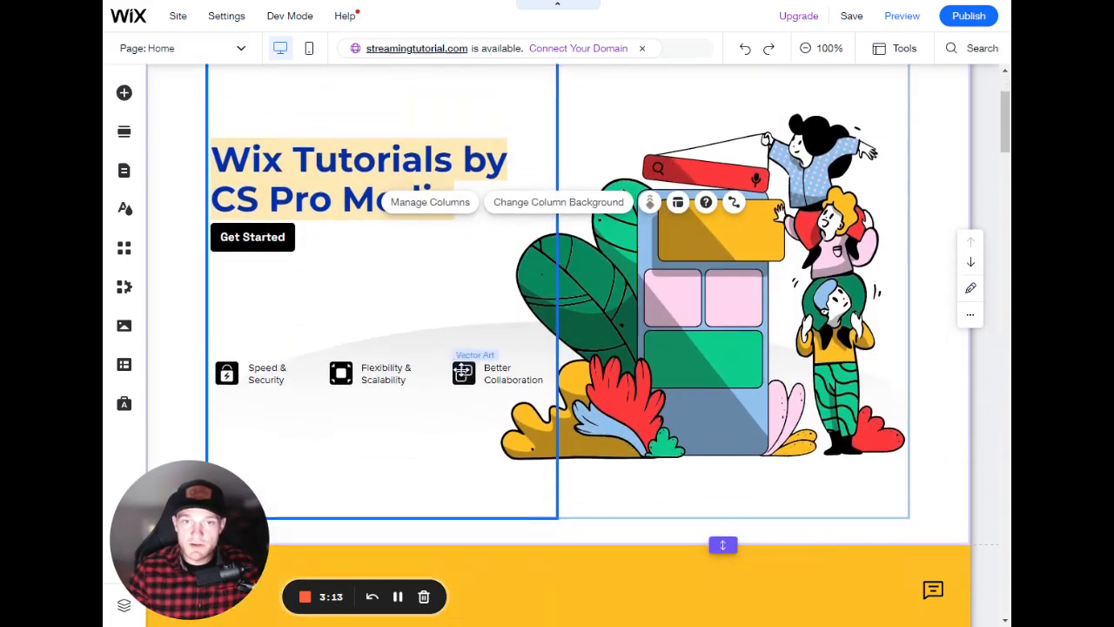
pyautogui.scroll(-7, 462, 369)
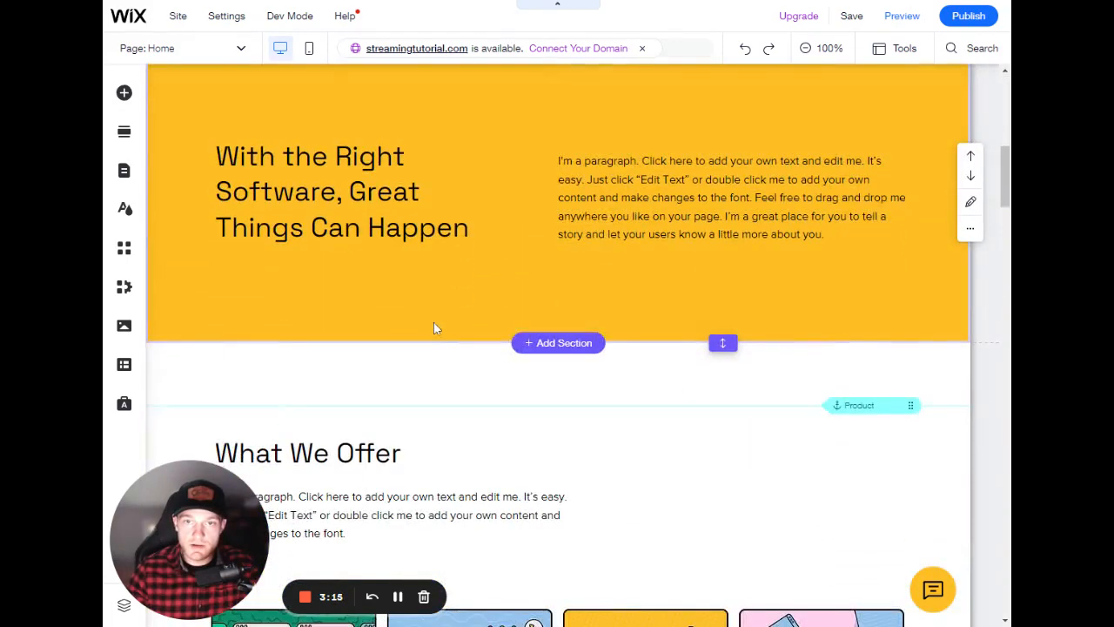
pyautogui.scroll(-3, 437, 328)
pyautogui.scroll(12, 436, 329)
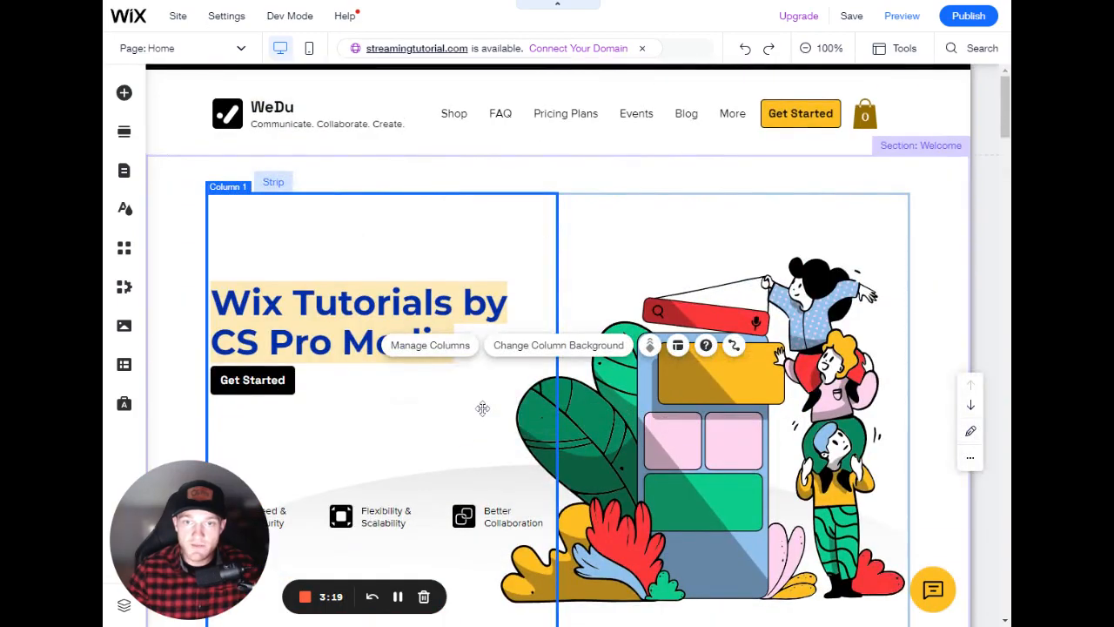
pyautogui.scroll(-4, 459, 420)
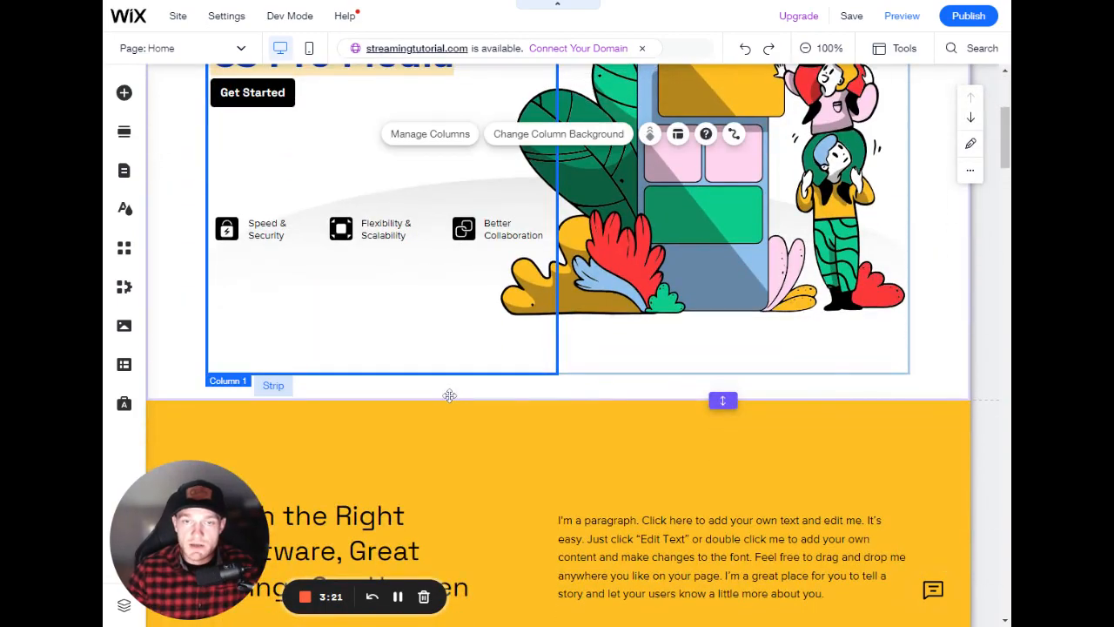
pyautogui.scroll(-10, 449, 396)
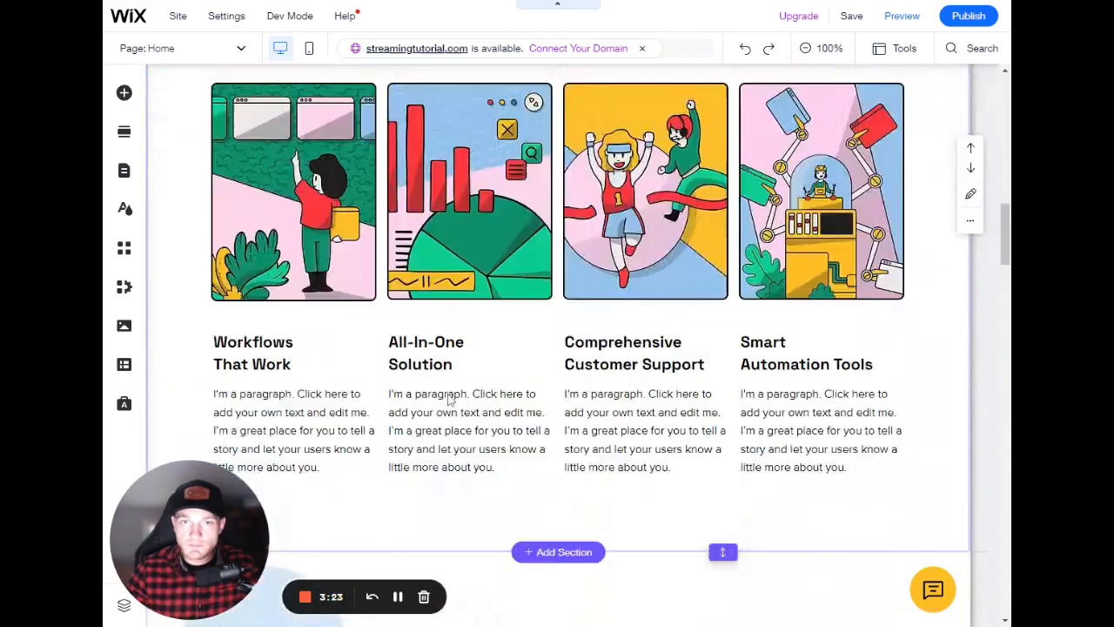
pyautogui.scroll(3, 449, 398)
pyautogui.click(398, 174)
pyautogui.scroll(-2, 468, 287)
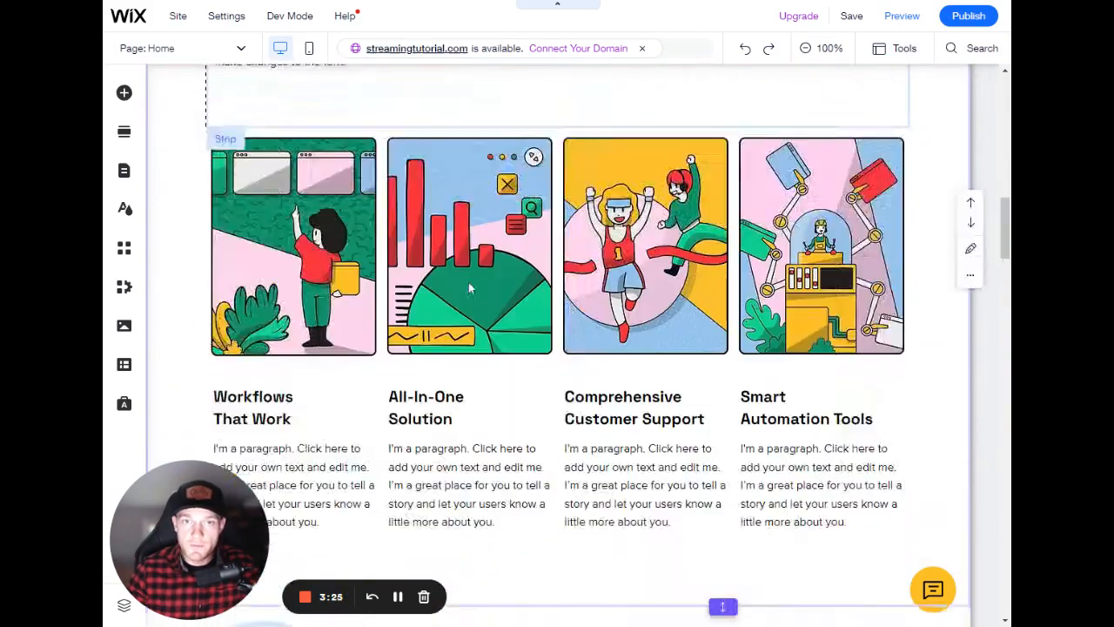
pyautogui.scroll(-2, 469, 287)
pyautogui.click(287, 318)
pyautogui.click(453, 314)
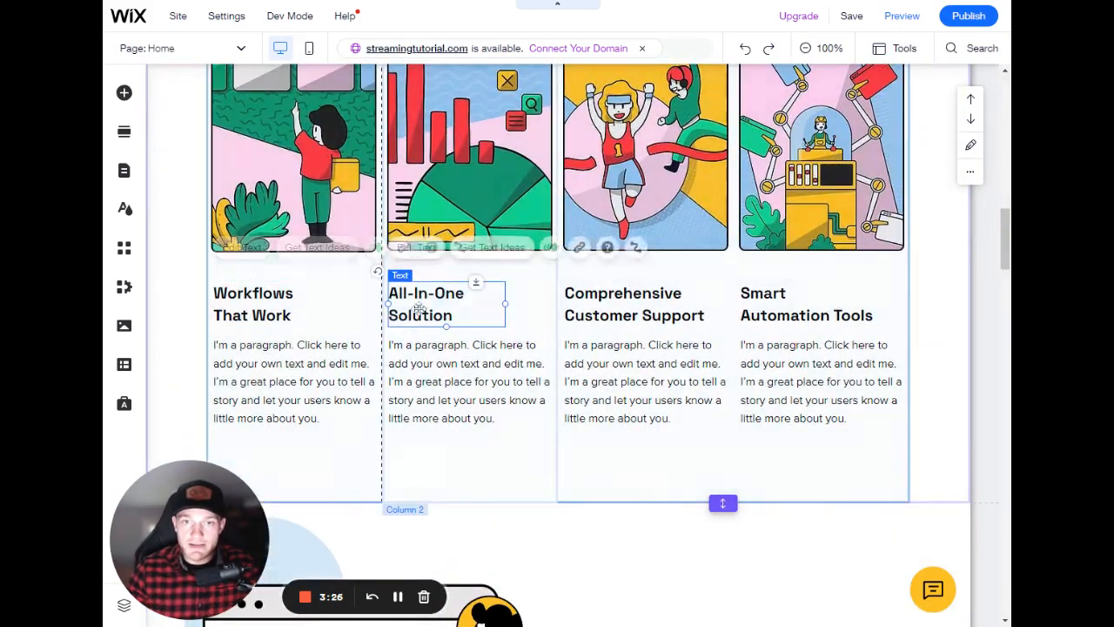
pyautogui.click(608, 317)
pyautogui.click(784, 315)
pyautogui.click(645, 314)
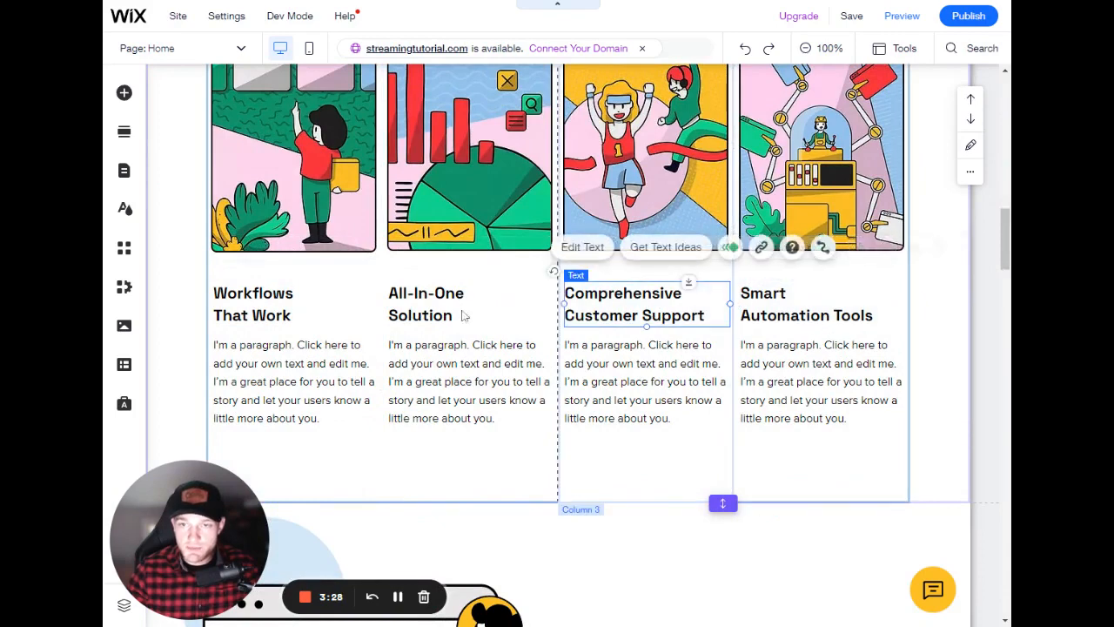
# - Open the link options for the 'Workflows That Work' heading and browse the list of site pages
pyautogui.click(274, 313)
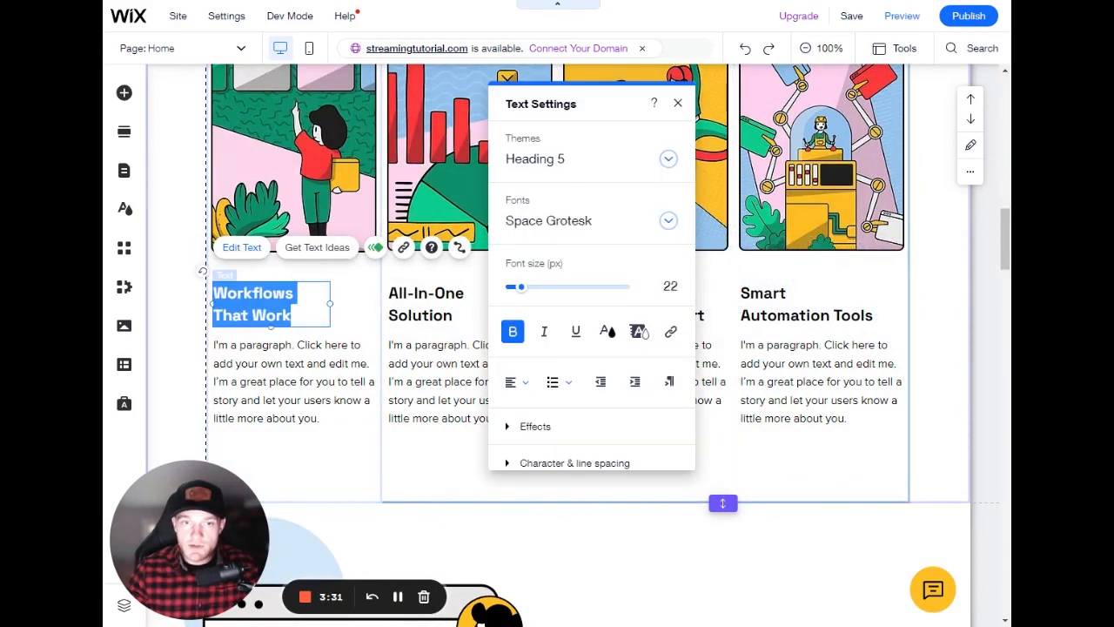
pyautogui.click(671, 336)
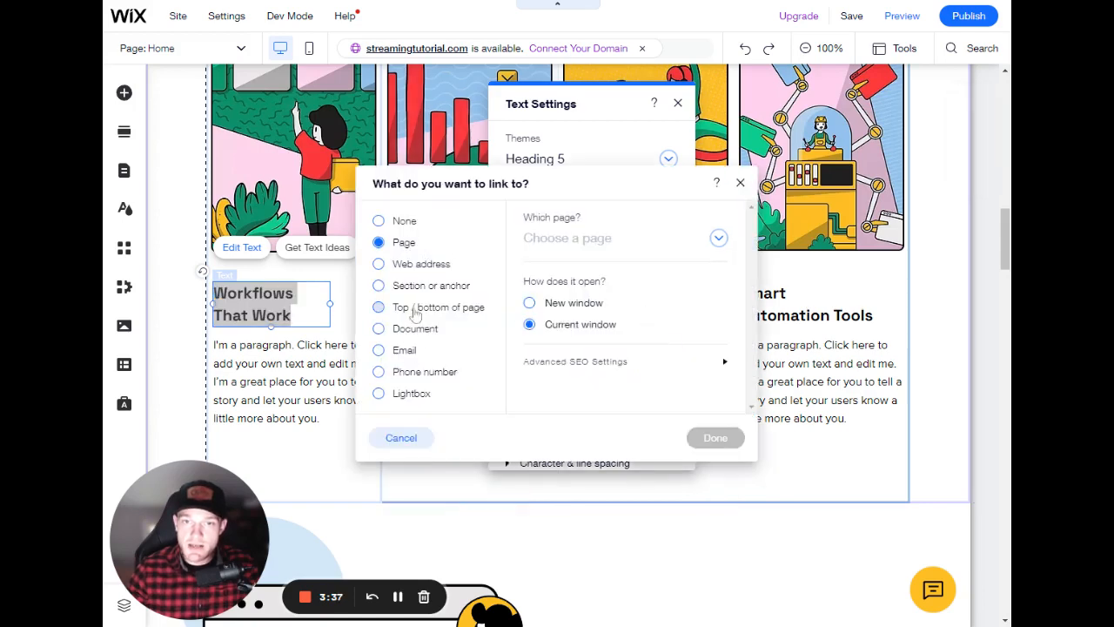
pyautogui.click(543, 241)
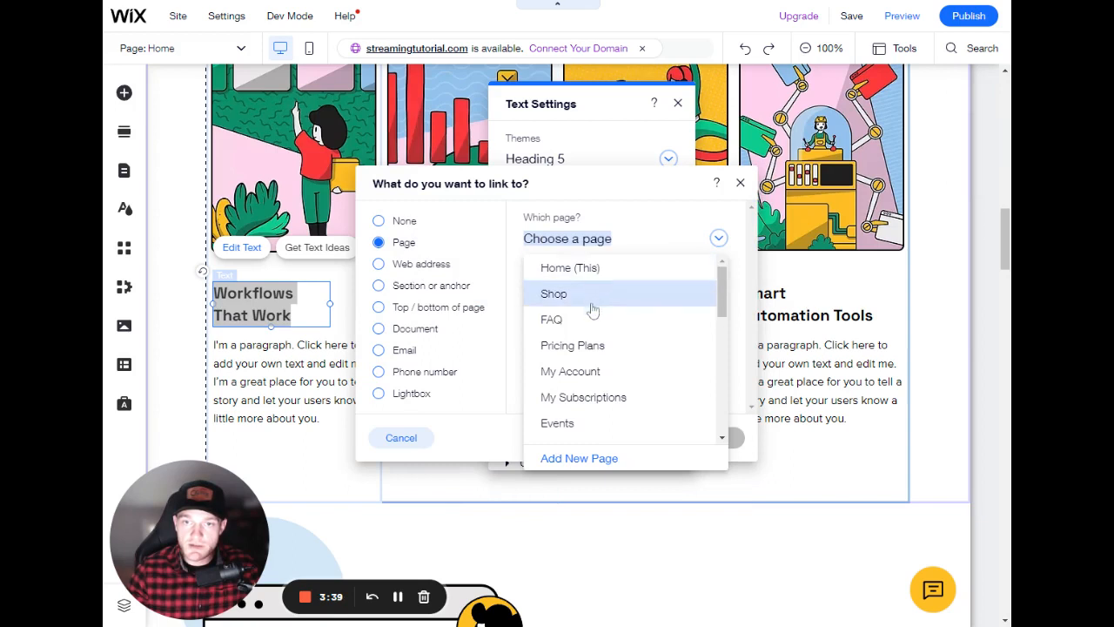
pyautogui.scroll(-2, 597, 313)
pyautogui.scroll(-5, 618, 401)
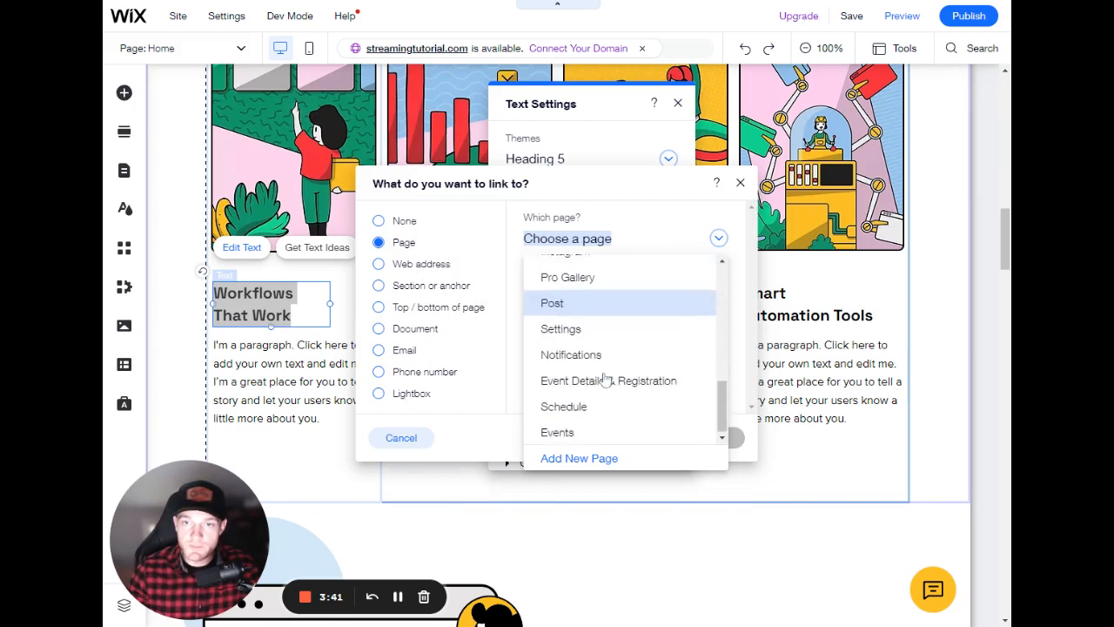
pyautogui.scroll(4, 604, 370)
pyautogui.scroll(5, 622, 340)
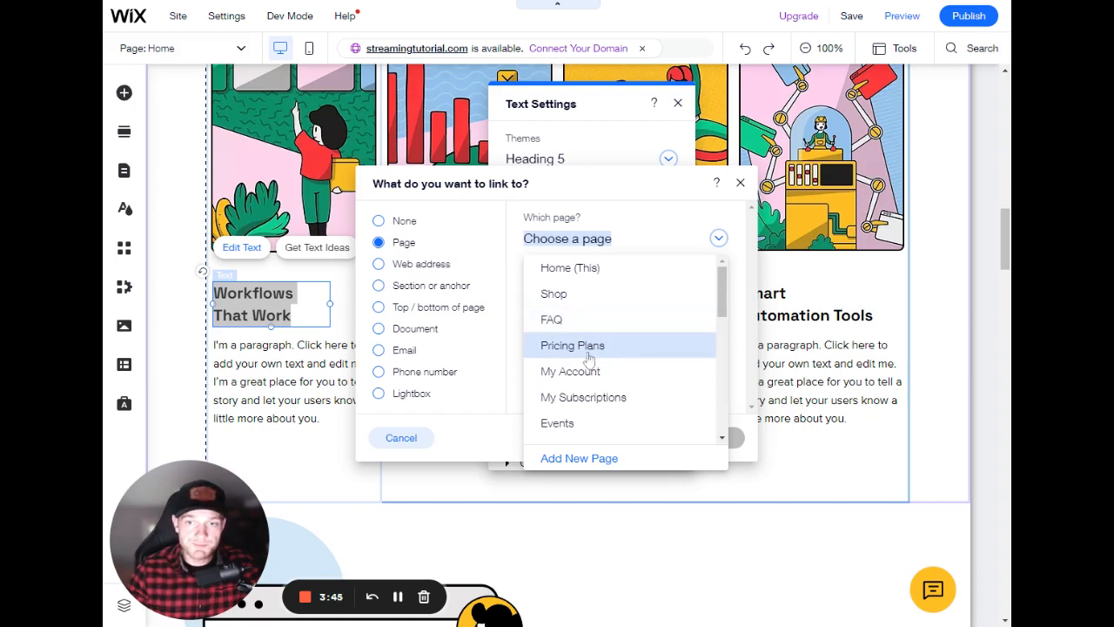
pyautogui.scroll(-3, 602, 348)
pyautogui.scroll(-3, 602, 347)
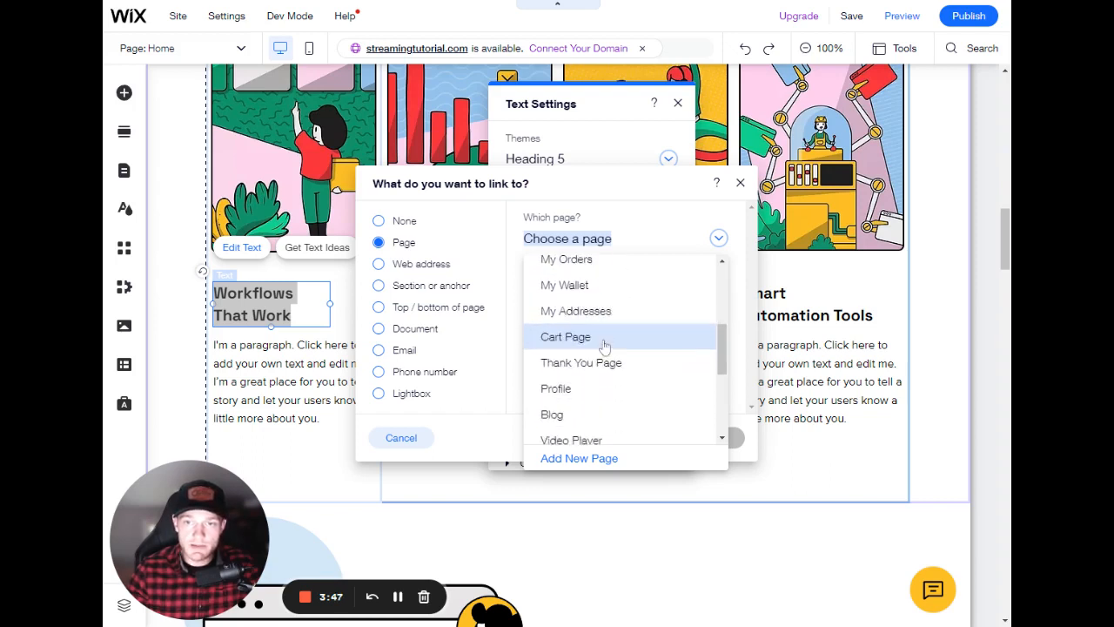
pyautogui.scroll(-3, 602, 342)
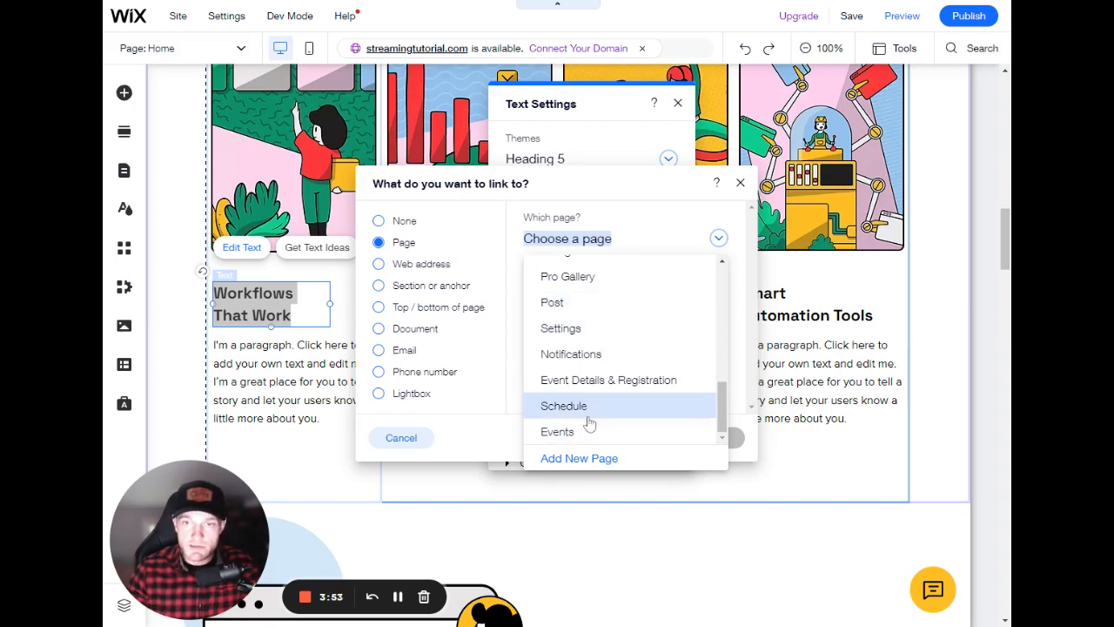
pyautogui.scroll(10, 604, 385)
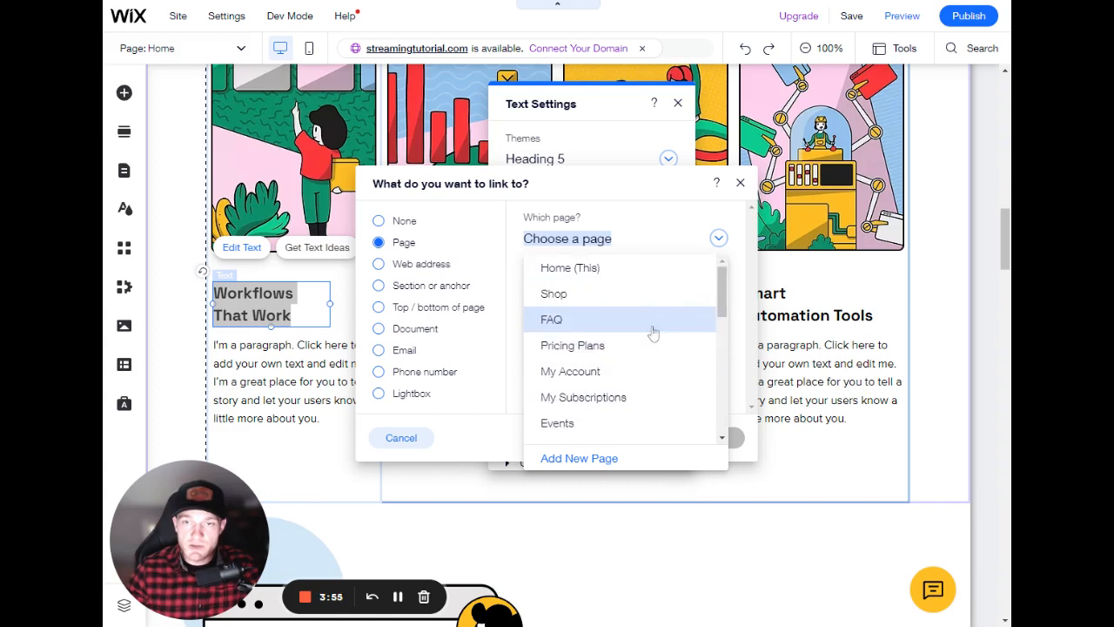
pyautogui.click(714, 212)
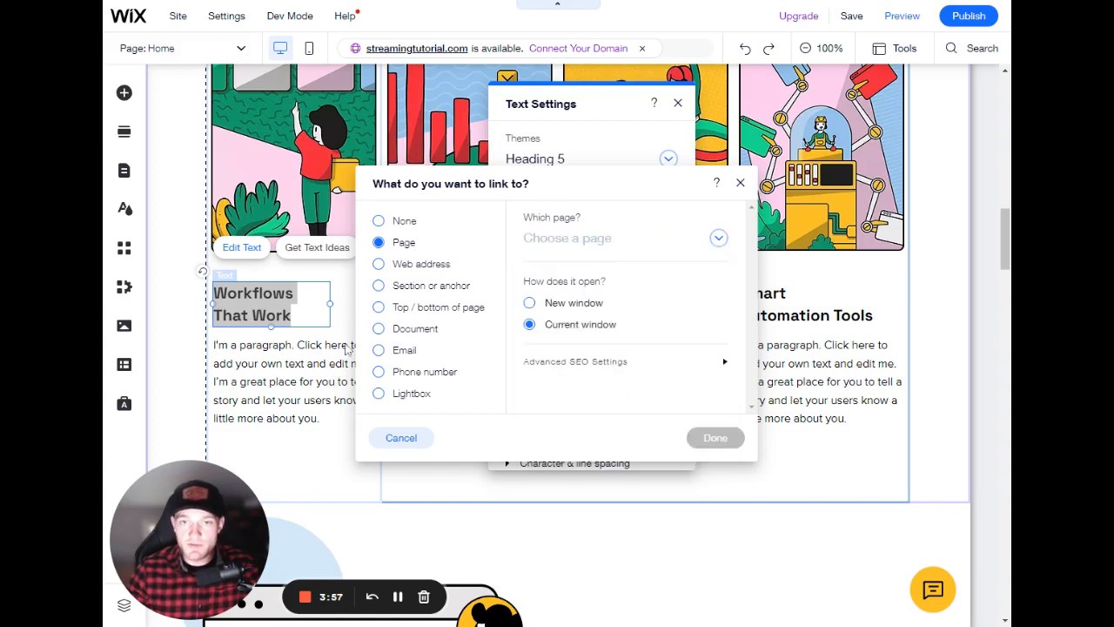
# - Link the 'Workflows That Work' heading to the Welcome section on the Home page
pyautogui.click(419, 265)
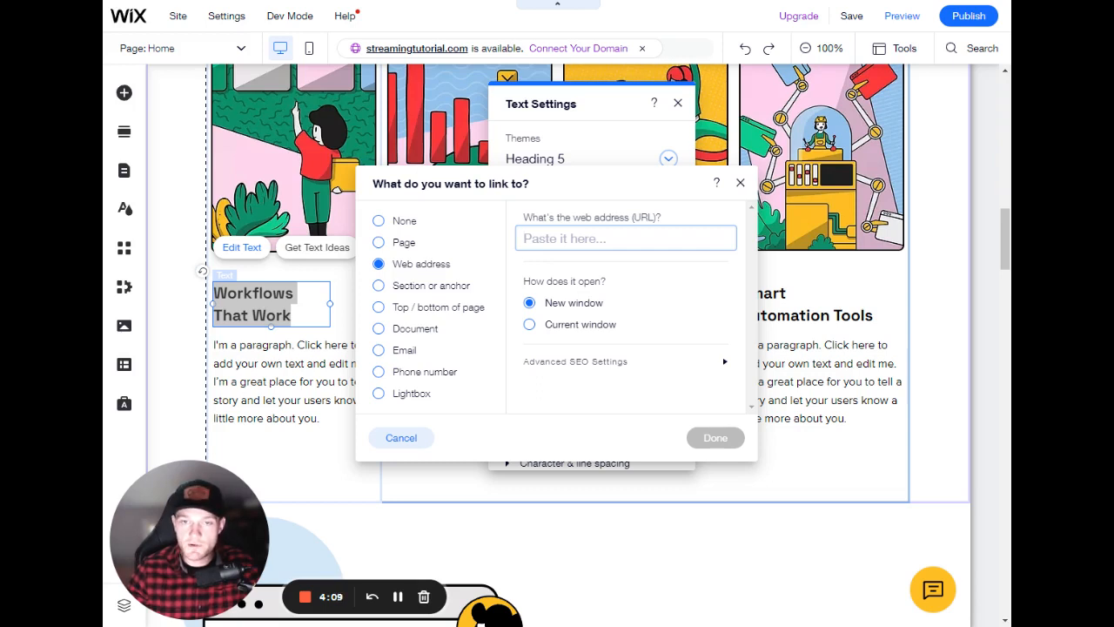
pyautogui.click(440, 293)
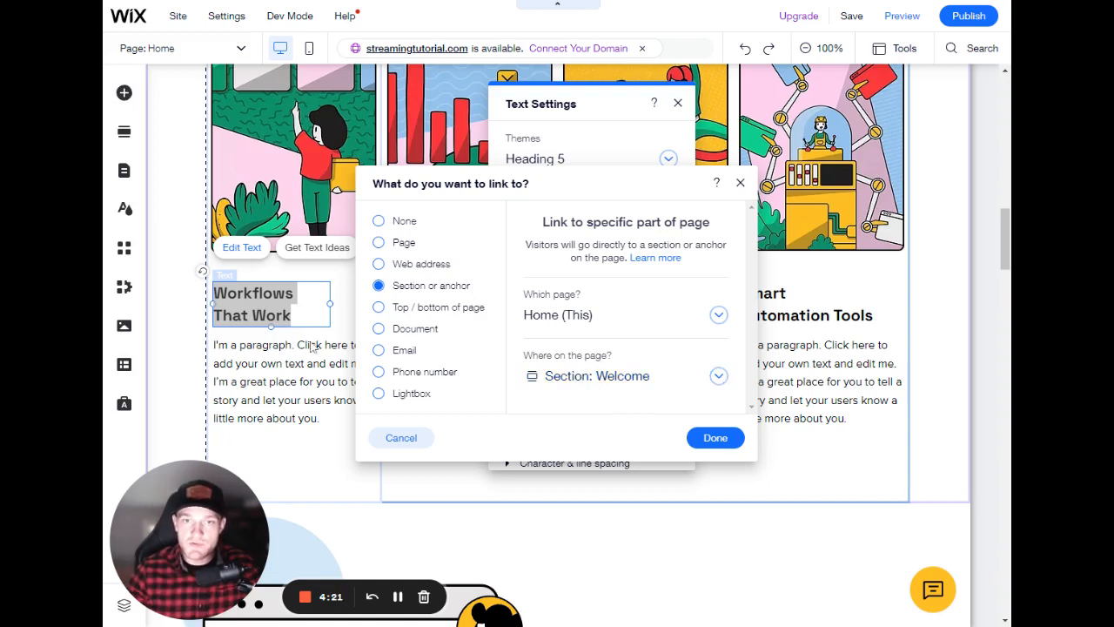
pyautogui.click(716, 438)
pyautogui.scroll(-6, 449, 285)
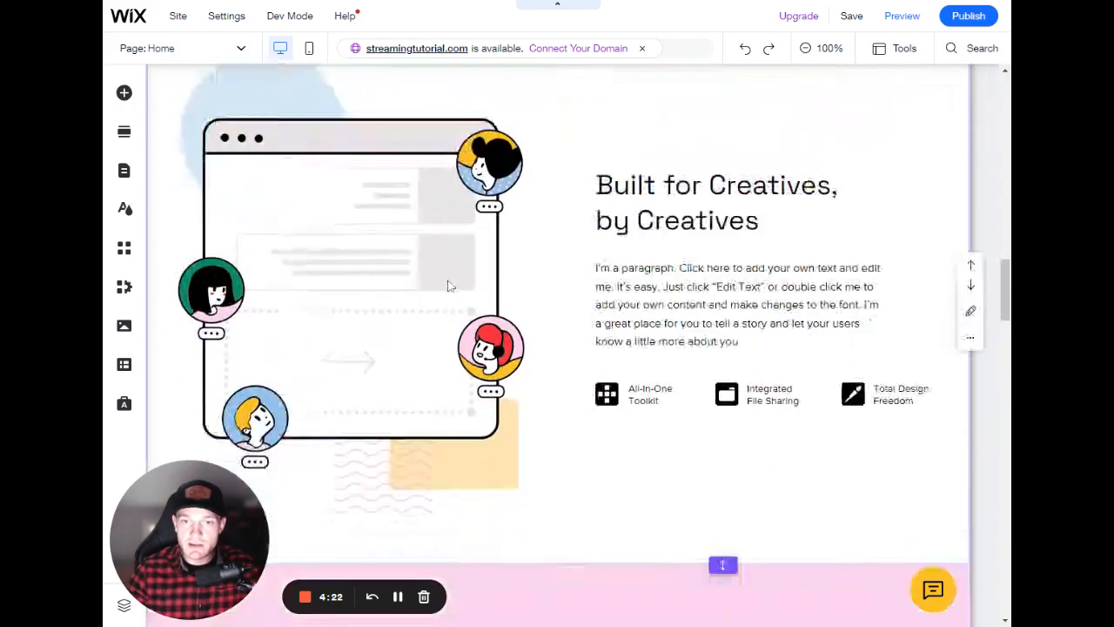
# - Scroll down the page and inspect the name of the clients section below the product area
pyautogui.scroll(-6, 449, 286)
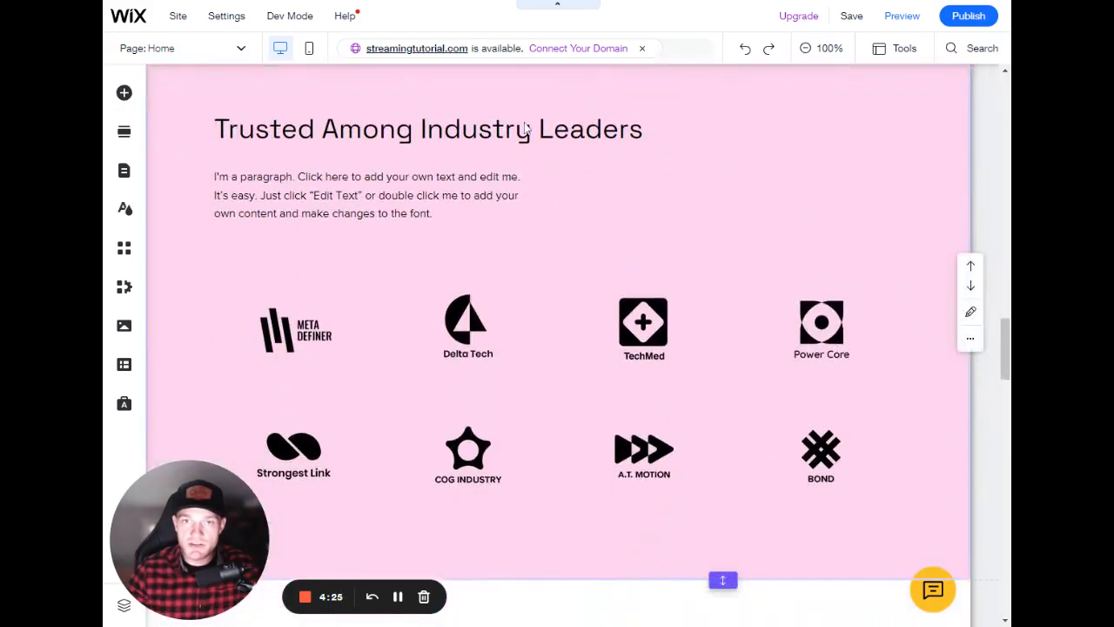
pyautogui.scroll(3, 526, 127)
pyautogui.click(961, 231)
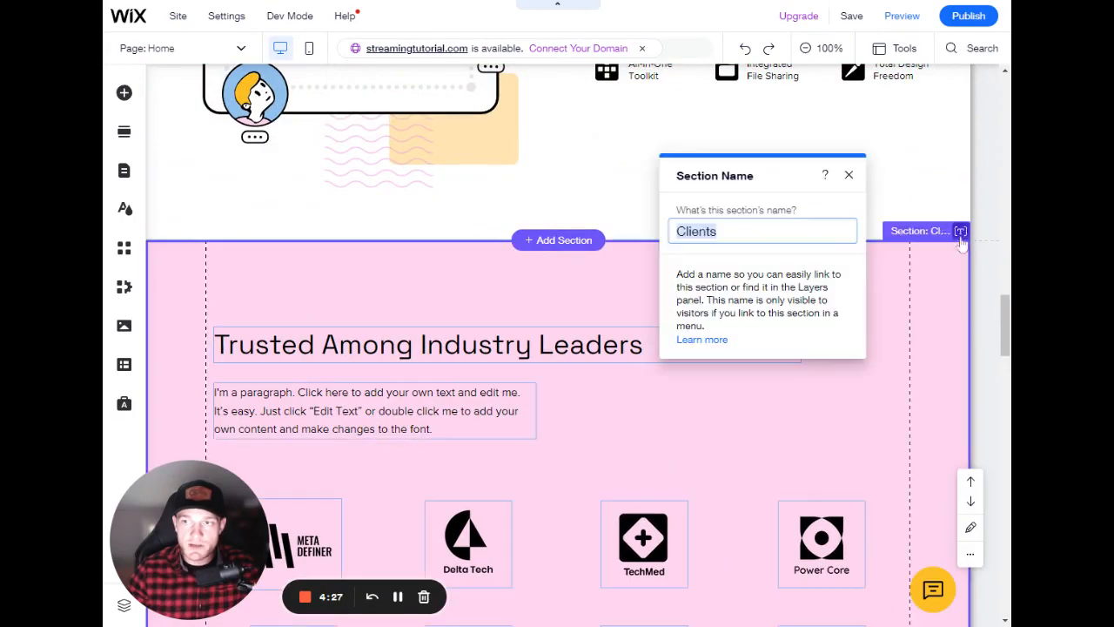
pyautogui.click(849, 175)
pyautogui.scroll(12, 529, 311)
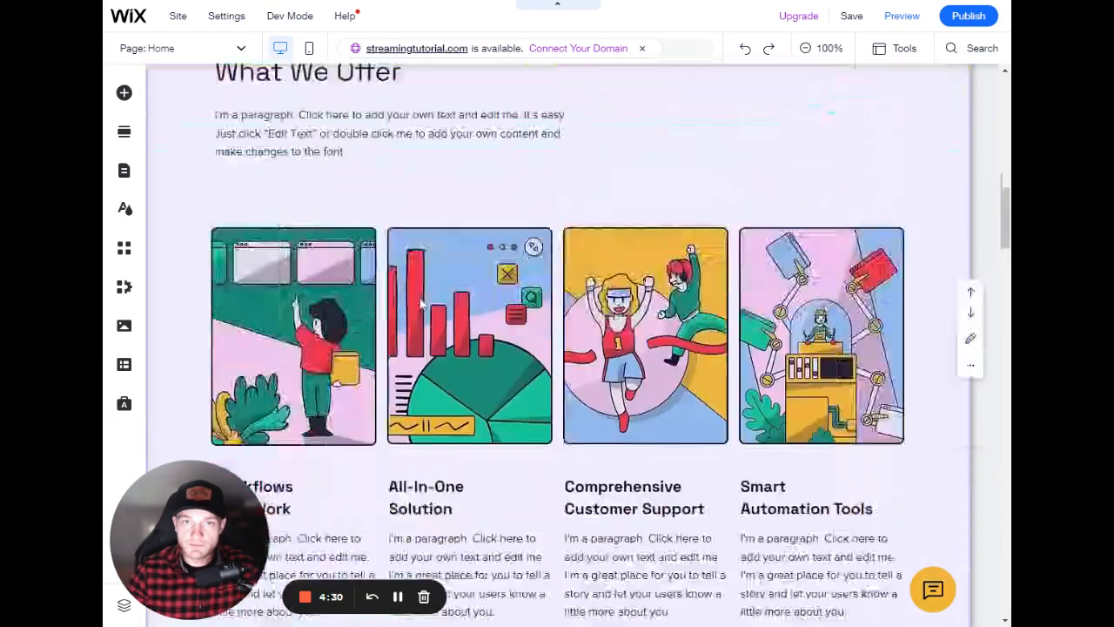
pyautogui.scroll(-3, 420, 302)
# - Open the link options of the 'Workflows That Work' heading to check them, then close the link and text settings
pyautogui.click(261, 300)
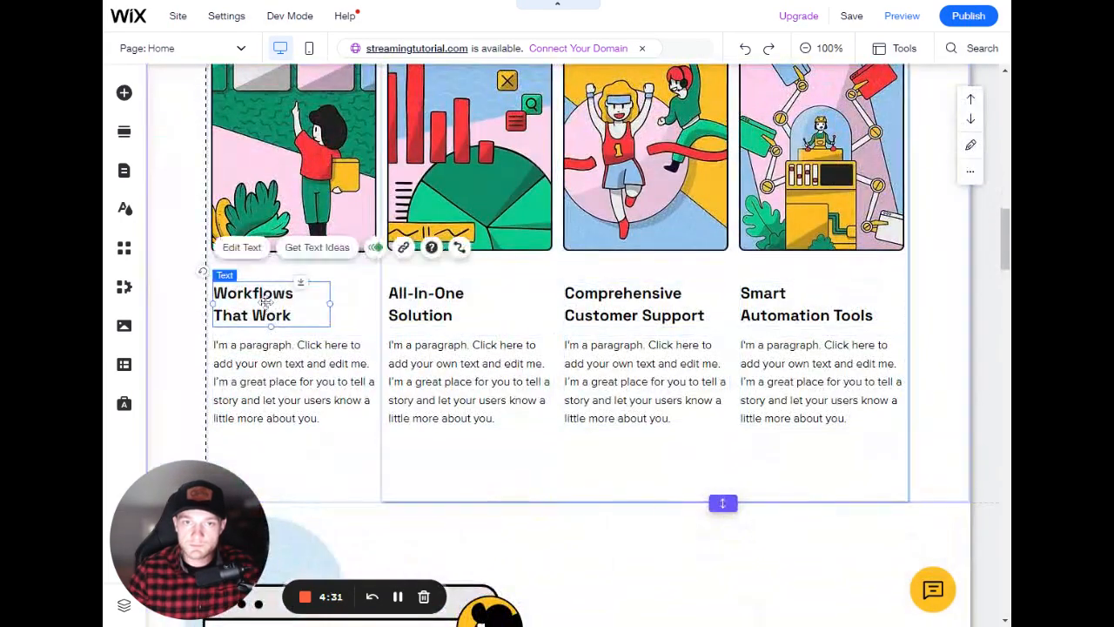
pyautogui.click(261, 300)
pyautogui.click(671, 331)
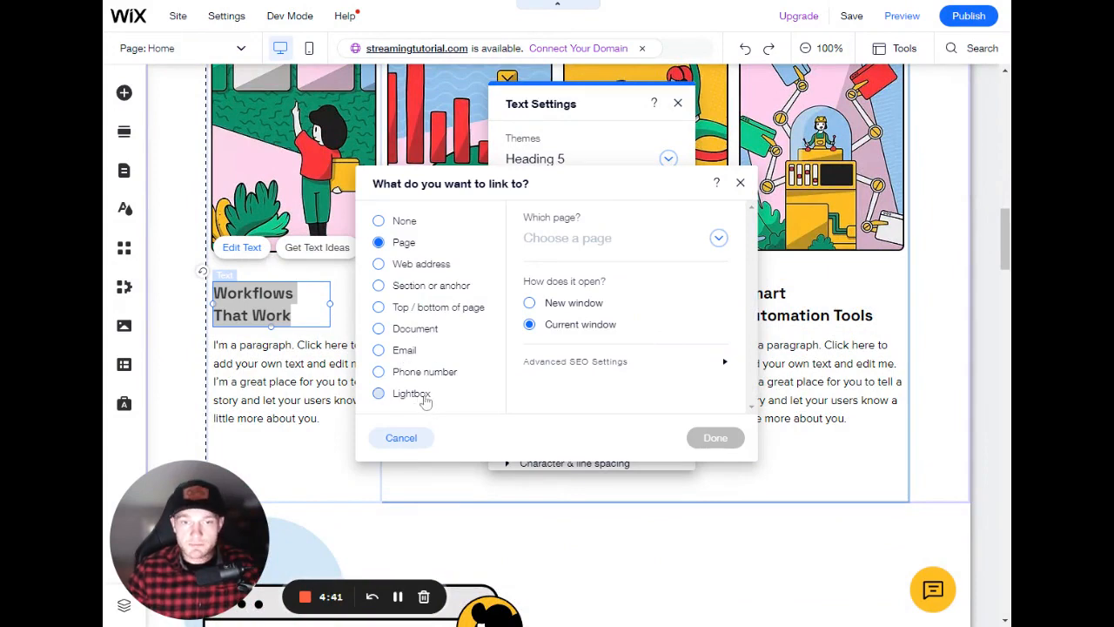
pyautogui.click(740, 183)
pyautogui.click(677, 102)
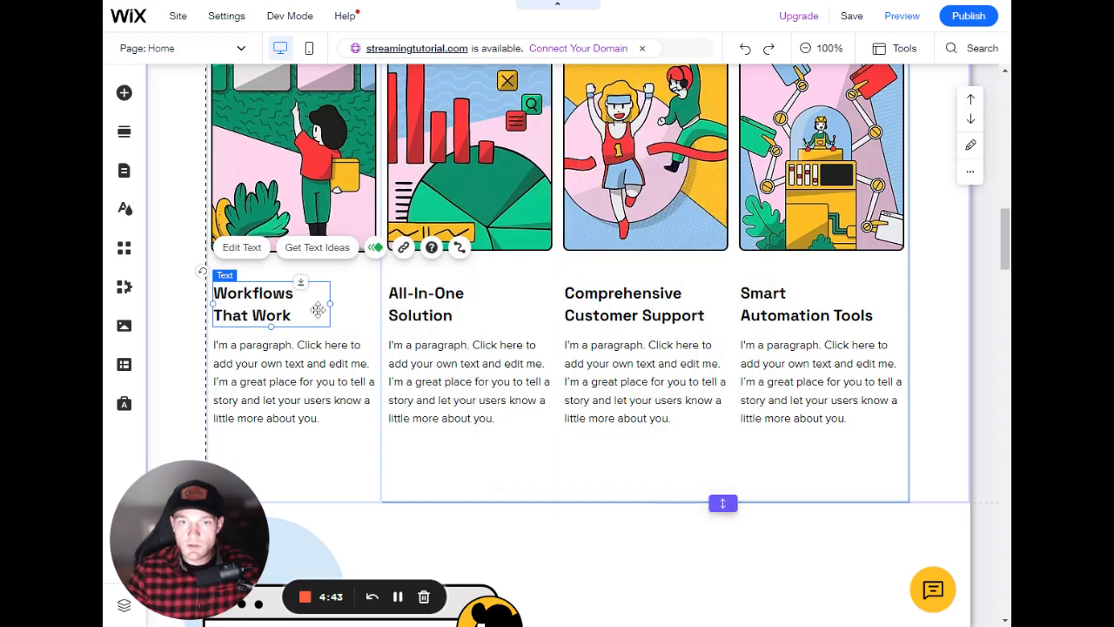
# - Try centring the 'Workflows That Work' heading, then return it to left alignment
pyautogui.doubleClick(282, 315)
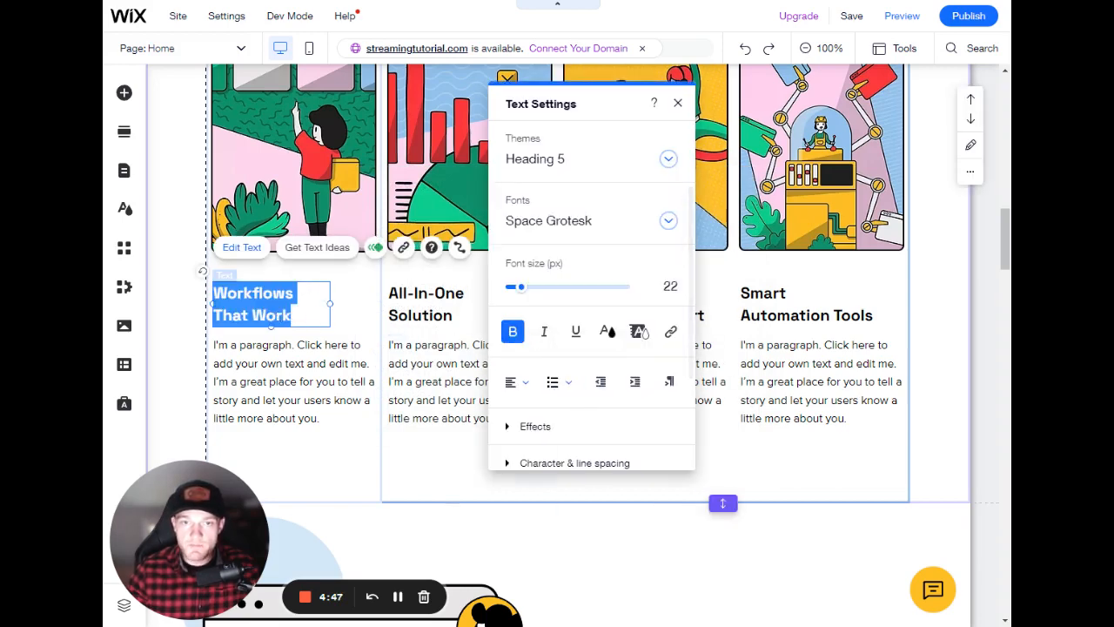
pyautogui.click(515, 382)
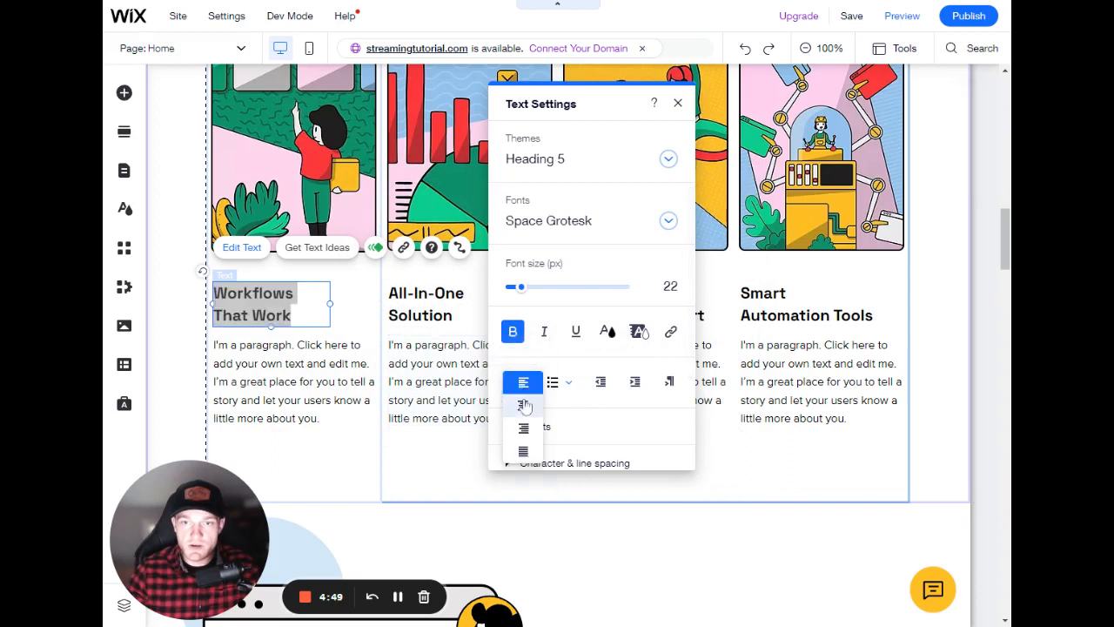
pyautogui.click(525, 398)
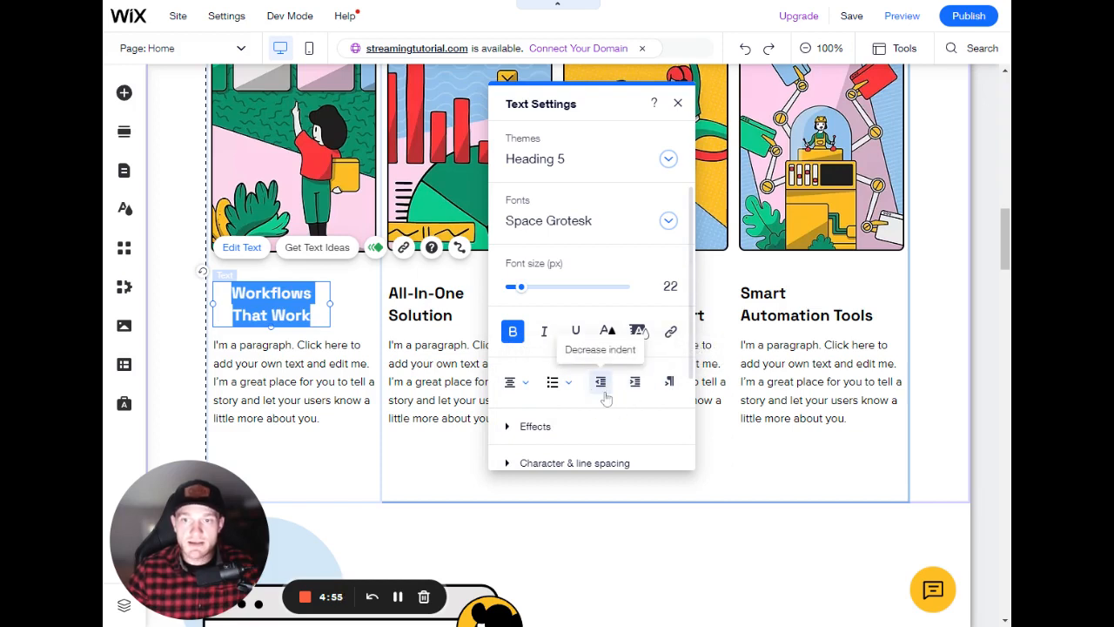
pyautogui.click(512, 381)
pyautogui.click(523, 359)
# - Try a few text effects on the 'Workflows That Work' heading and remove the effect again
pyautogui.scroll(-3, 575, 379)
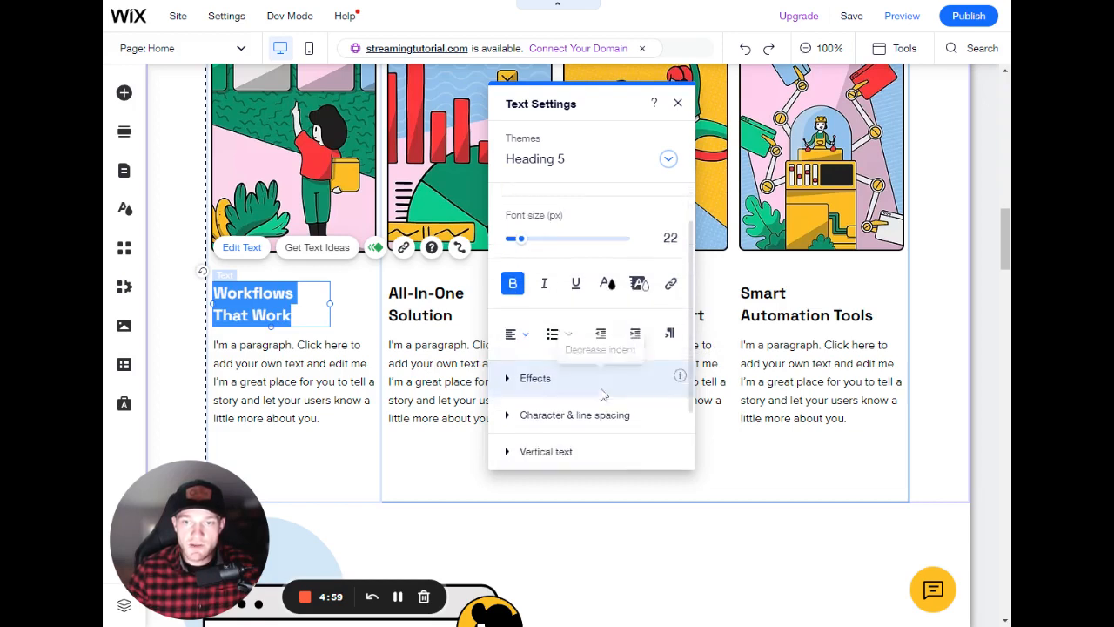
pyautogui.click(561, 314)
pyautogui.scroll(-2, 605, 323)
pyautogui.scroll(3, 577, 357)
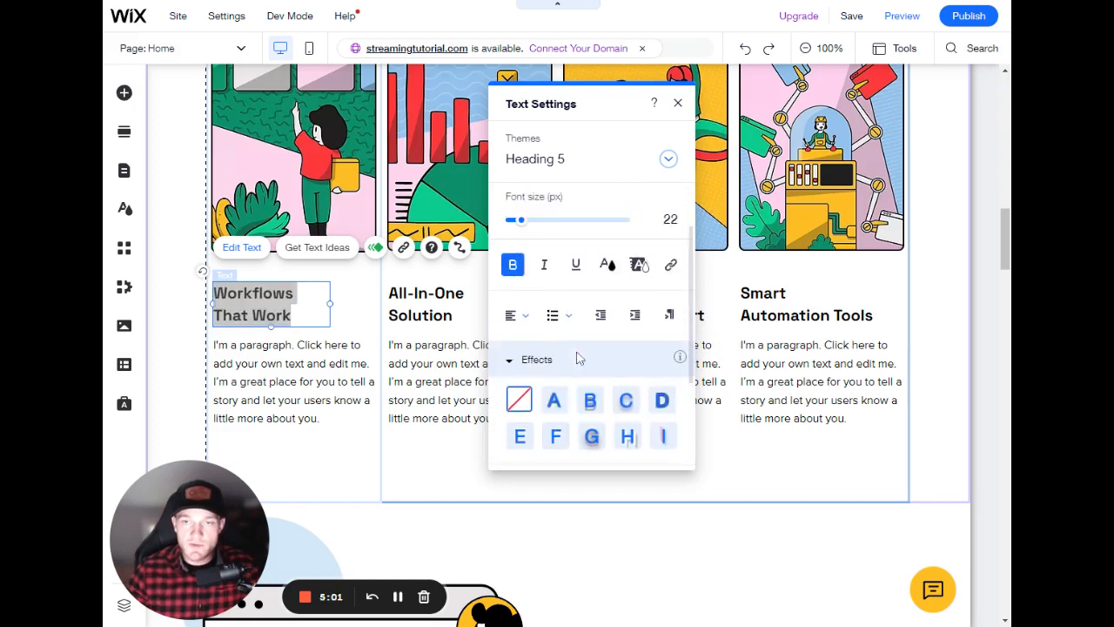
pyautogui.scroll(-3, 595, 266)
pyautogui.click(555, 258)
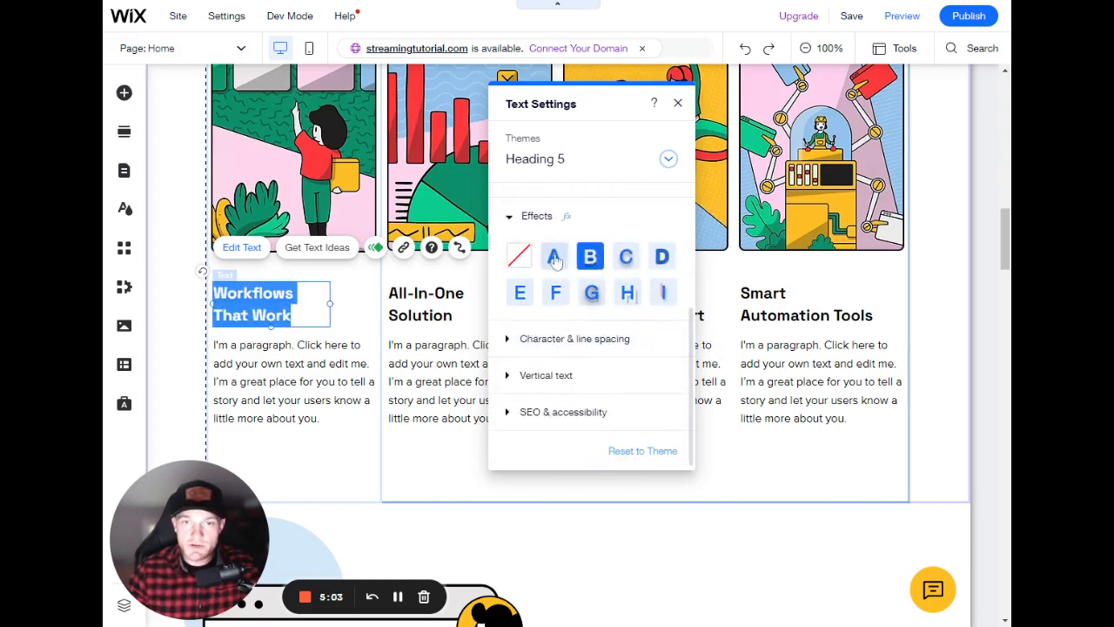
pyautogui.click(591, 293)
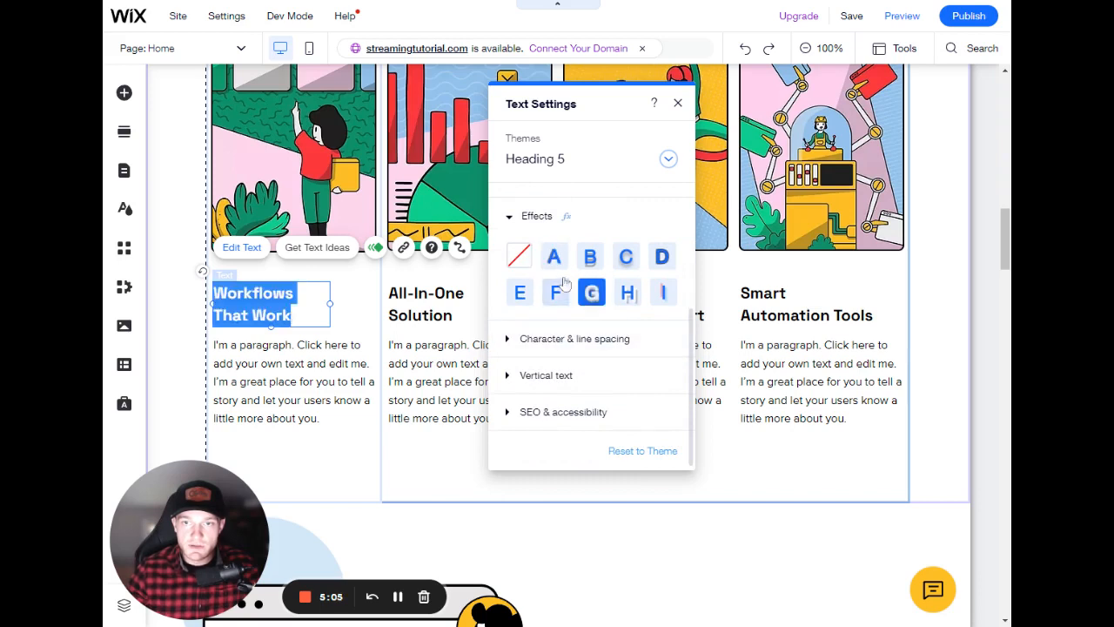
pyautogui.click(529, 259)
# - Set the heading's line spacing to 1.2 and its character spacing to 0.15
pyautogui.click(532, 339)
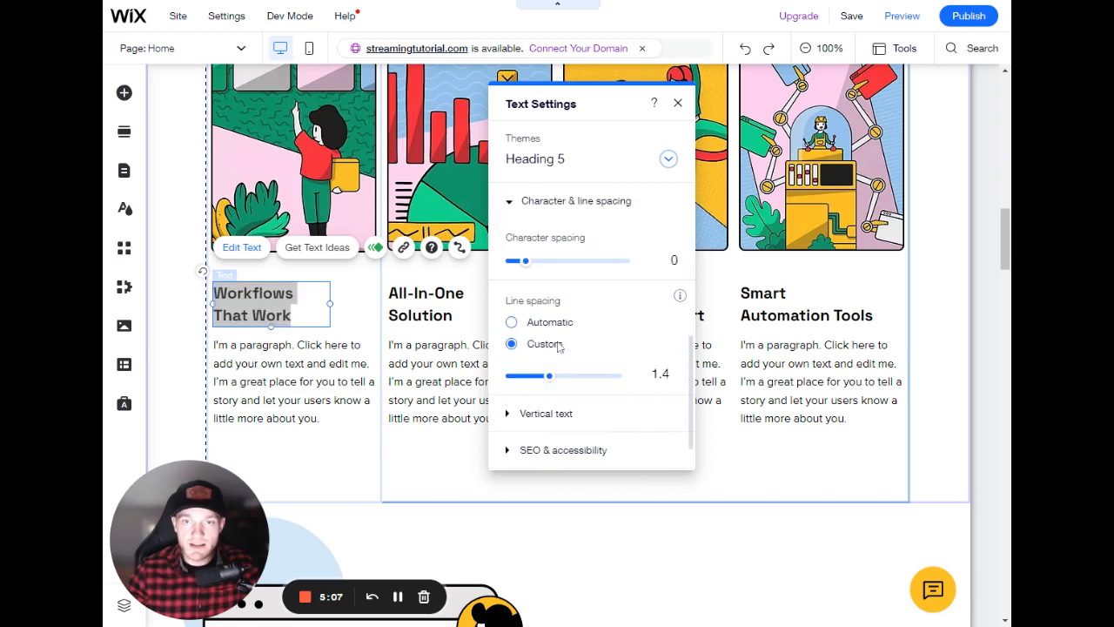
pyautogui.moveTo(554, 376); pyautogui.dragTo(538, 375)
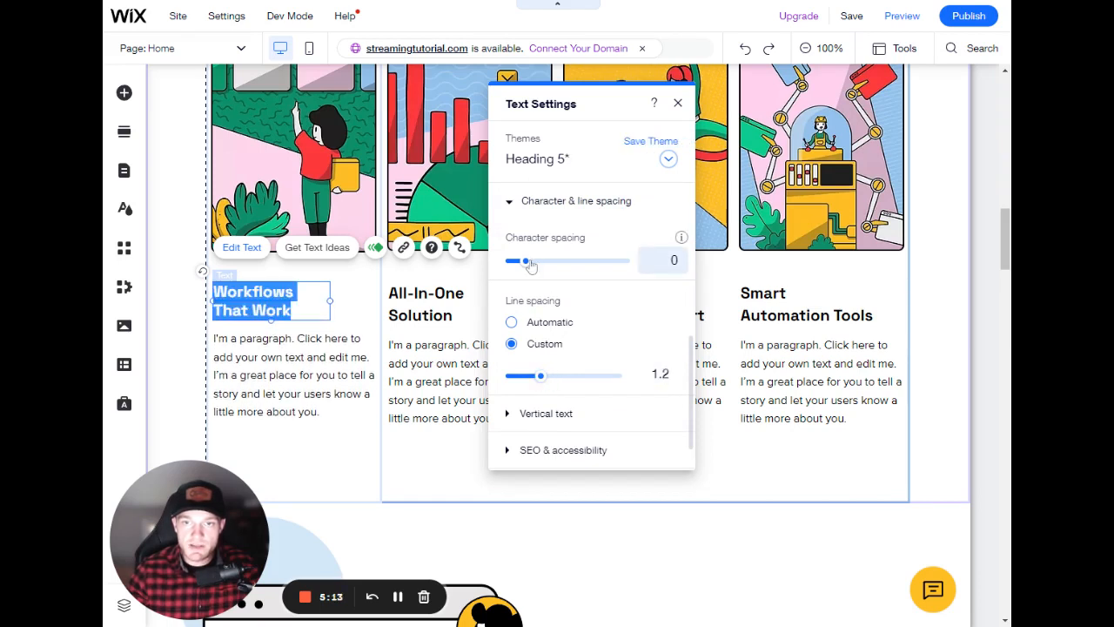
pyautogui.moveTo(525, 260)
pyautogui.mouseDown()
pyautogui.moveTo(558, 264)
pyautogui.moveTo(547, 263)
pyautogui.mouseUp()
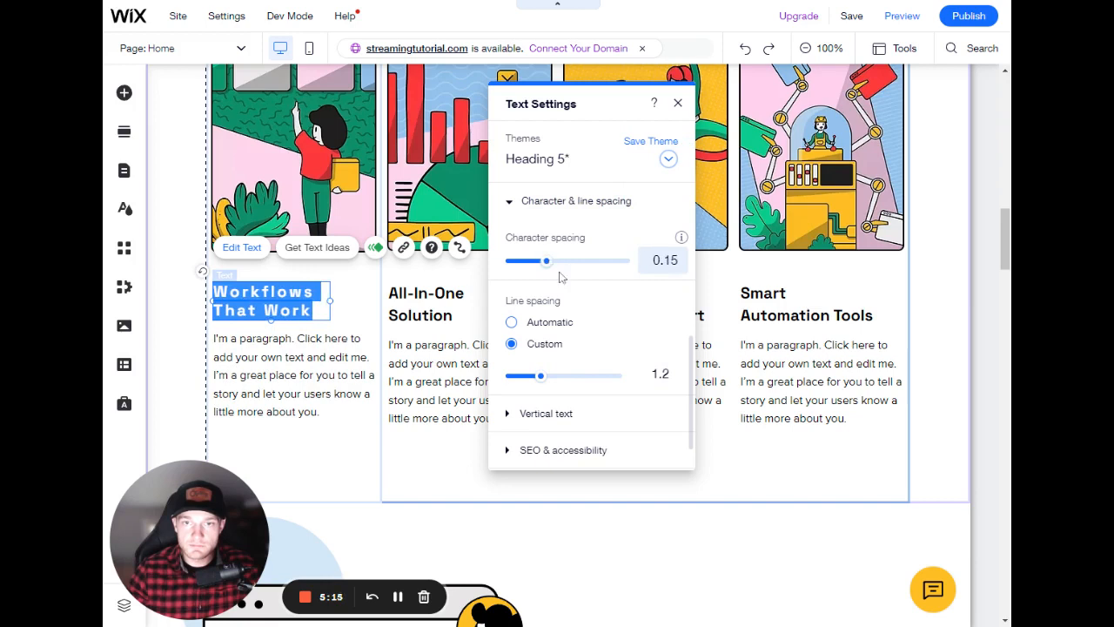
# - Try enabling vertical text on the 'Workflows That Work' heading, then switch it off again
pyautogui.scroll(-1, 570, 334)
pyautogui.click(585, 374)
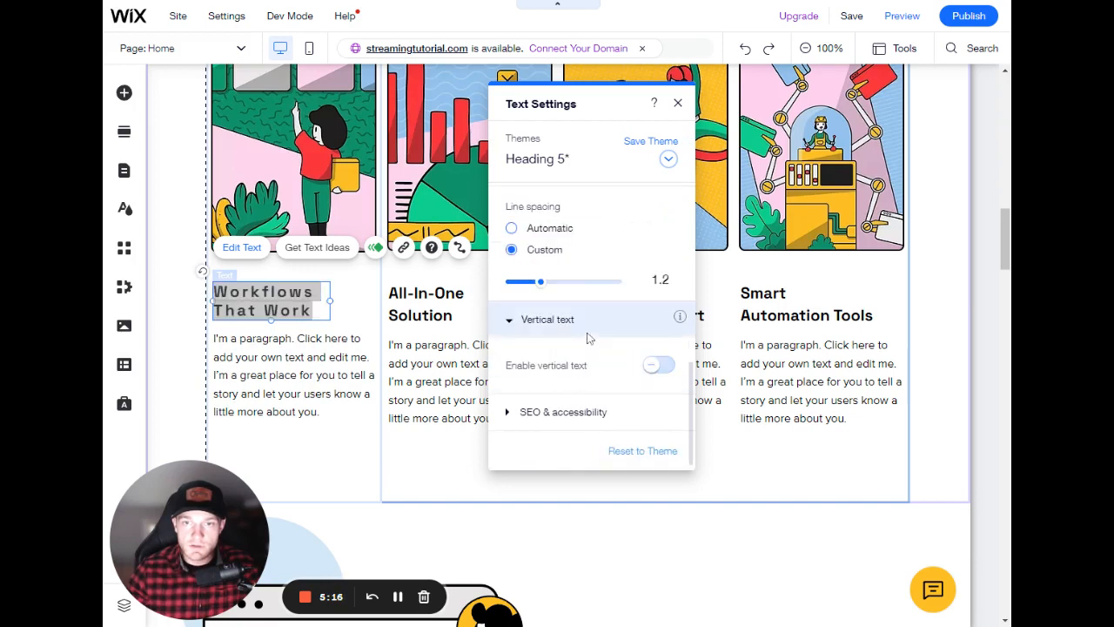
pyautogui.click(656, 371)
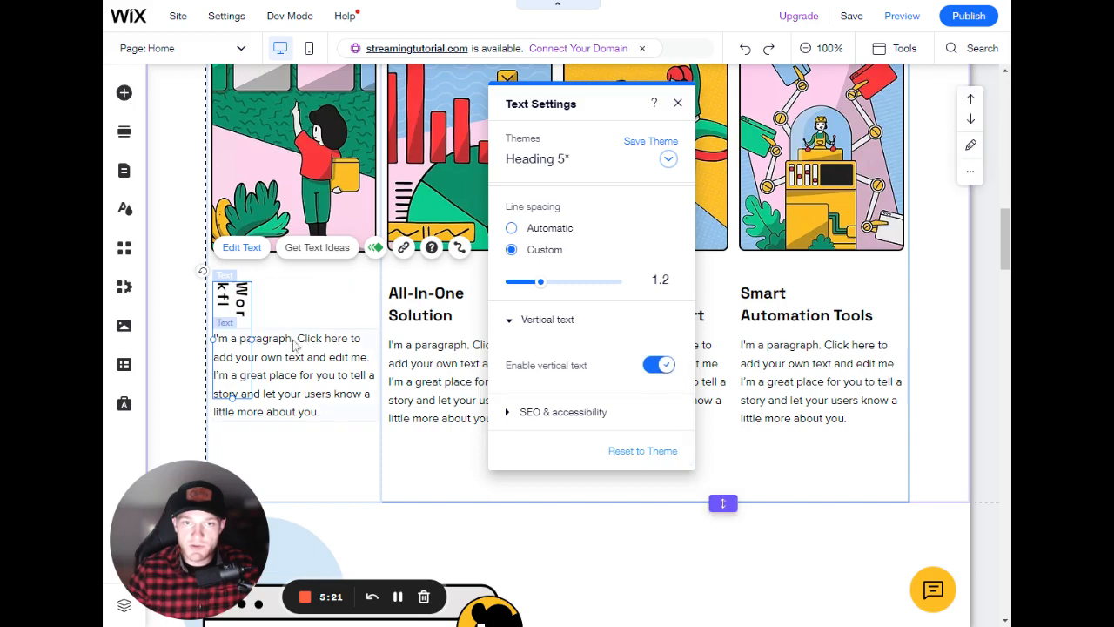
pyautogui.moveTo(252, 340); pyautogui.dragTo(282, 331)
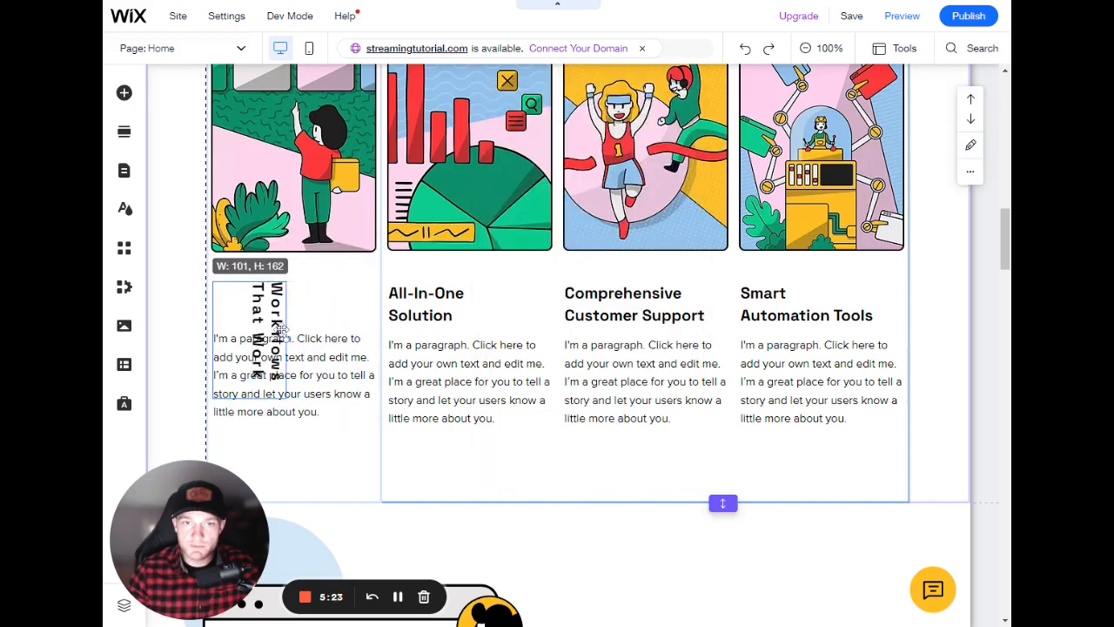
pyautogui.click(655, 367)
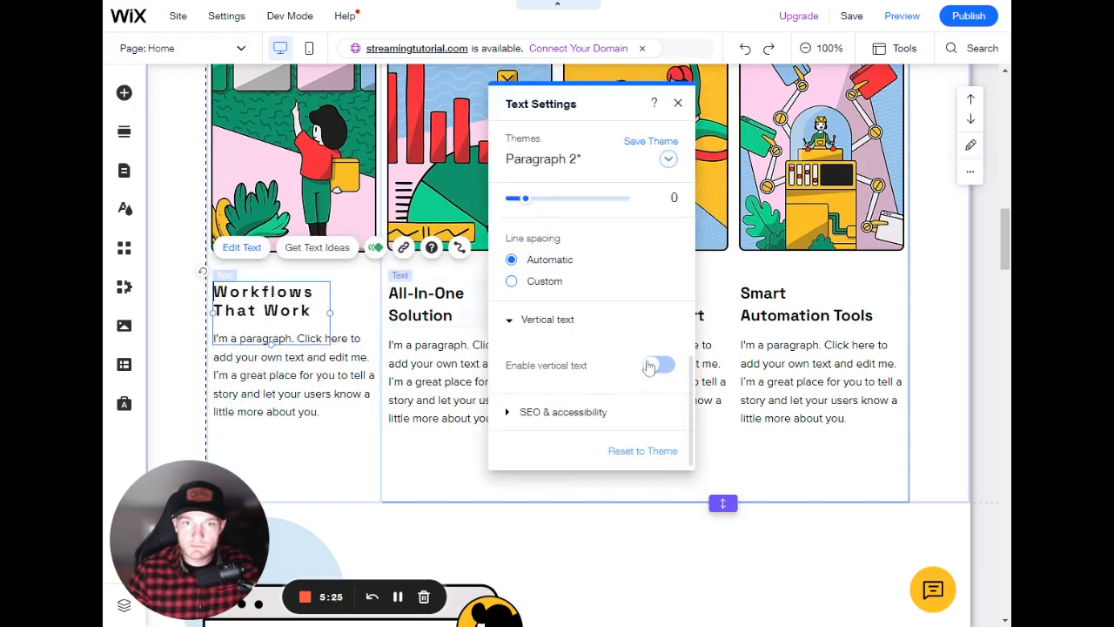
pyautogui.click(272, 341)
pyautogui.moveTo(270, 342); pyautogui.dragTo(270, 321)
# - Open the heading's SEO and accessibility settings and examine the HTML tag options
pyautogui.doubleClick(297, 302)
pyautogui.scroll(-5, 577, 373)
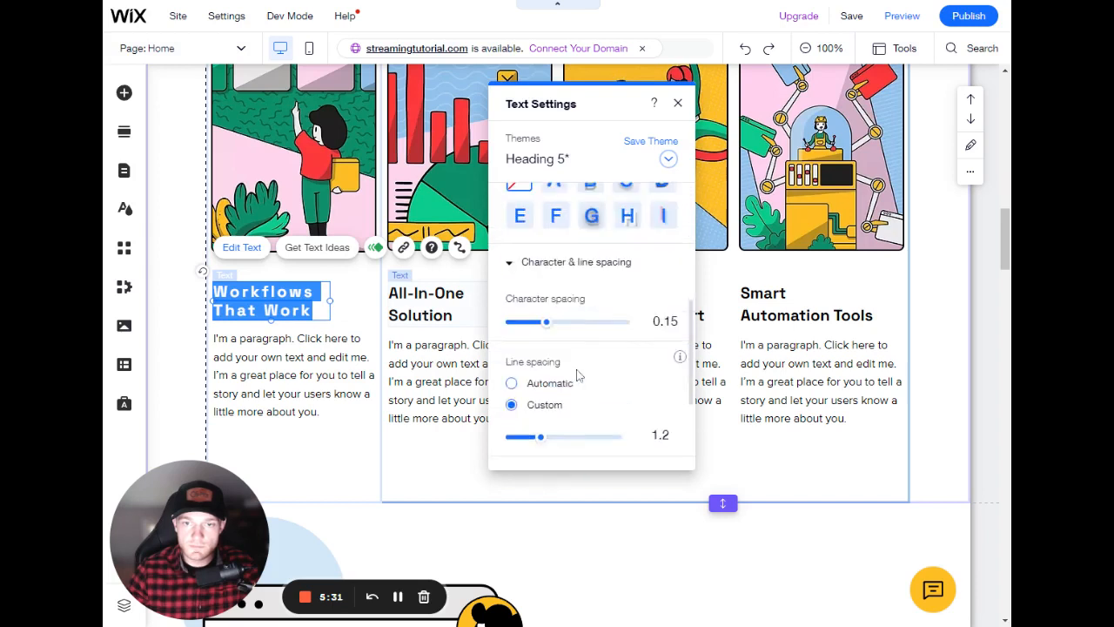
pyautogui.click(575, 413)
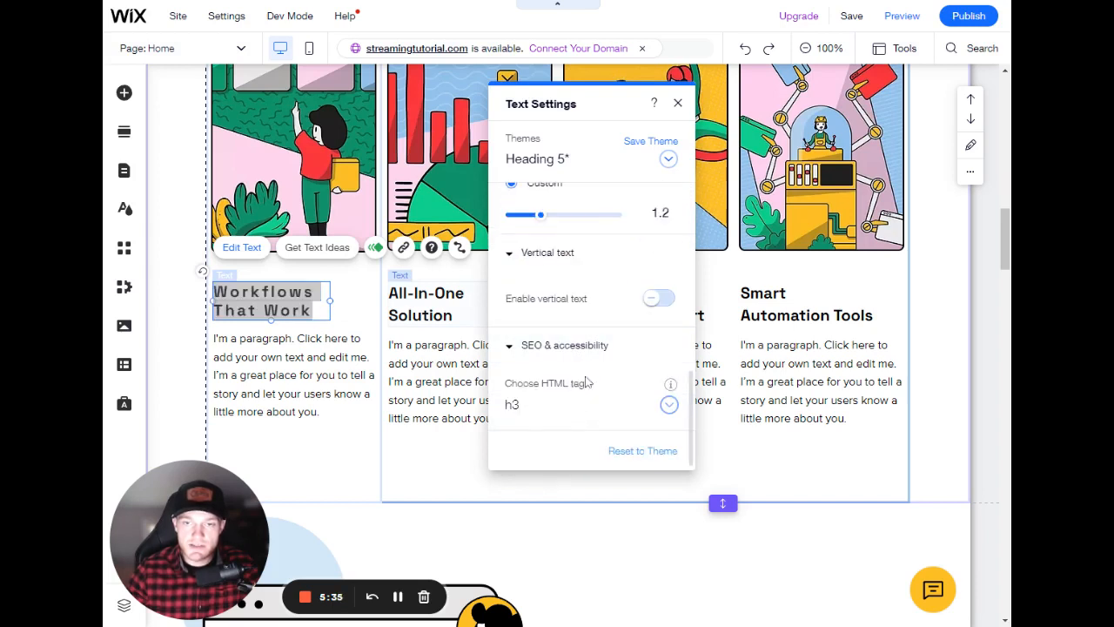
pyautogui.click(540, 415)
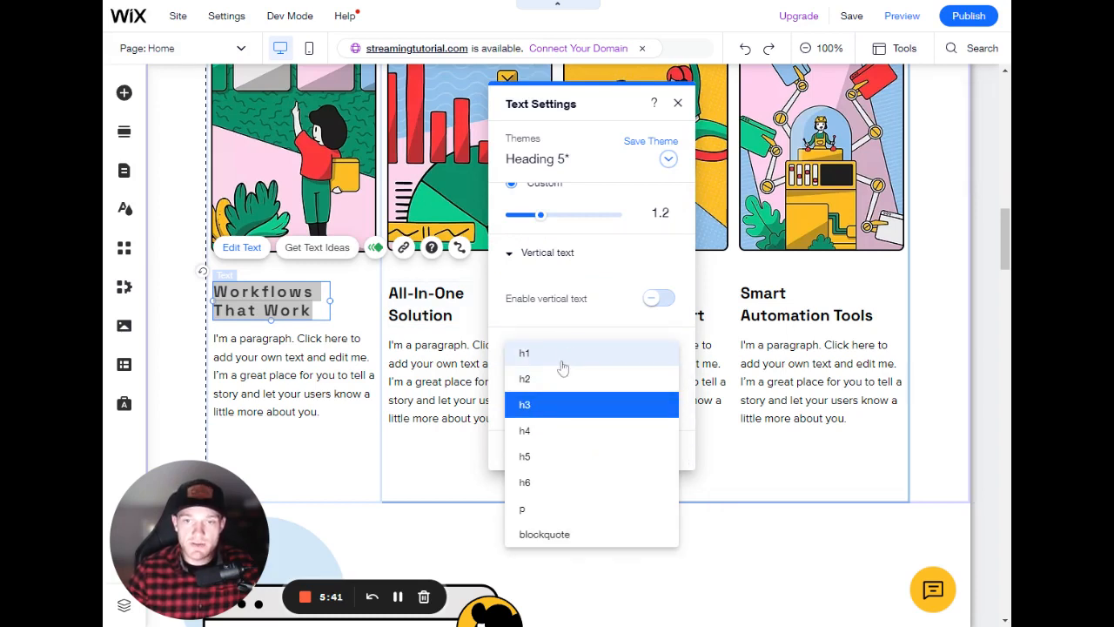
pyautogui.click(438, 357)
pyautogui.scroll(15, 409, 373)
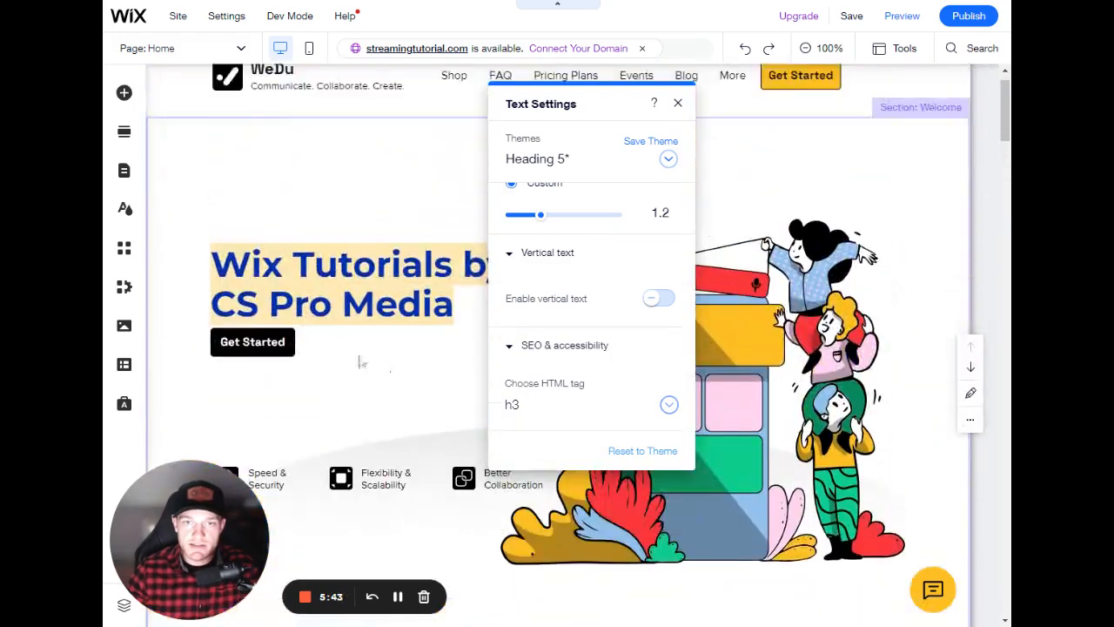
# - Scroll through the page and review the restyled headings in each section
pyautogui.click(362, 362)
pyautogui.click(388, 317)
pyautogui.scroll(-9, 392, 320)
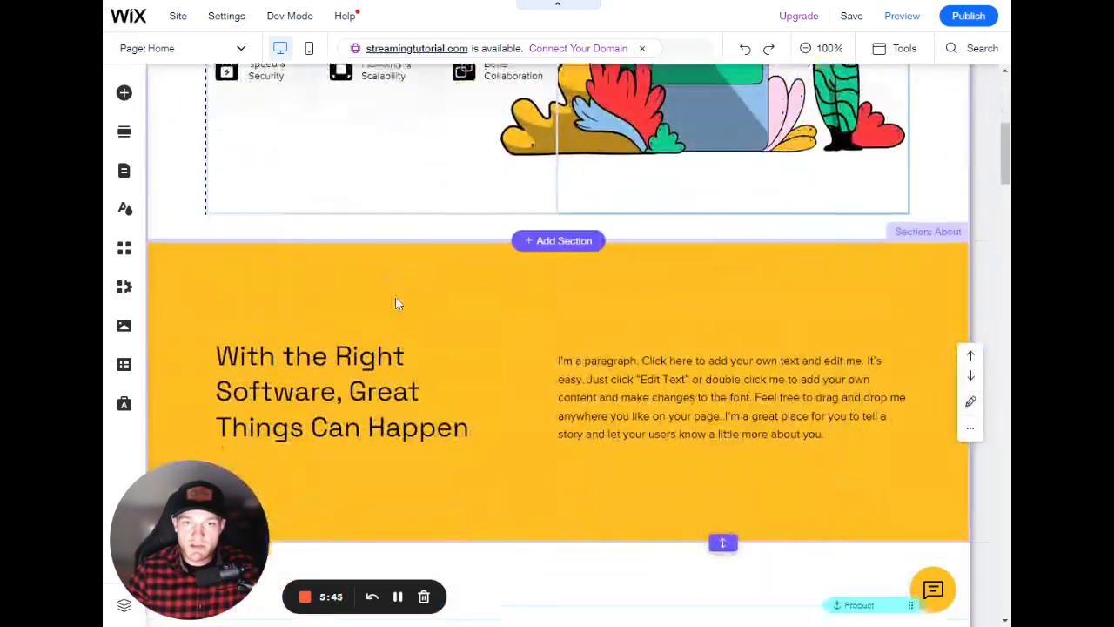
pyautogui.scroll(2, 374, 202)
pyautogui.click(359, 206)
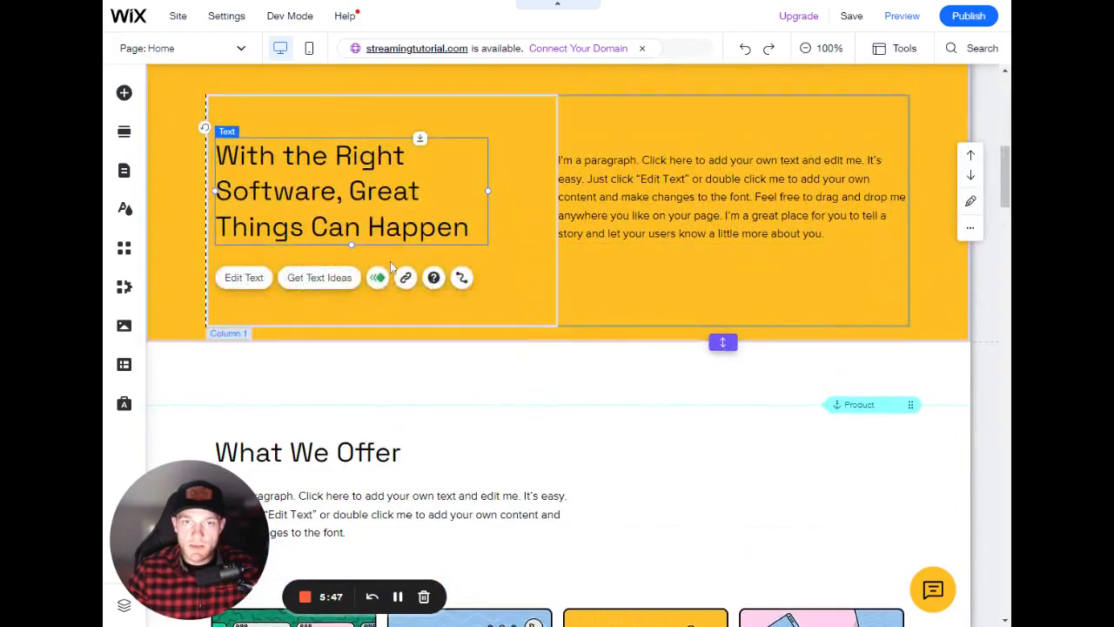
pyautogui.scroll(-4, 359, 205)
pyautogui.scroll(-3, 380, 270)
pyautogui.click(300, 237)
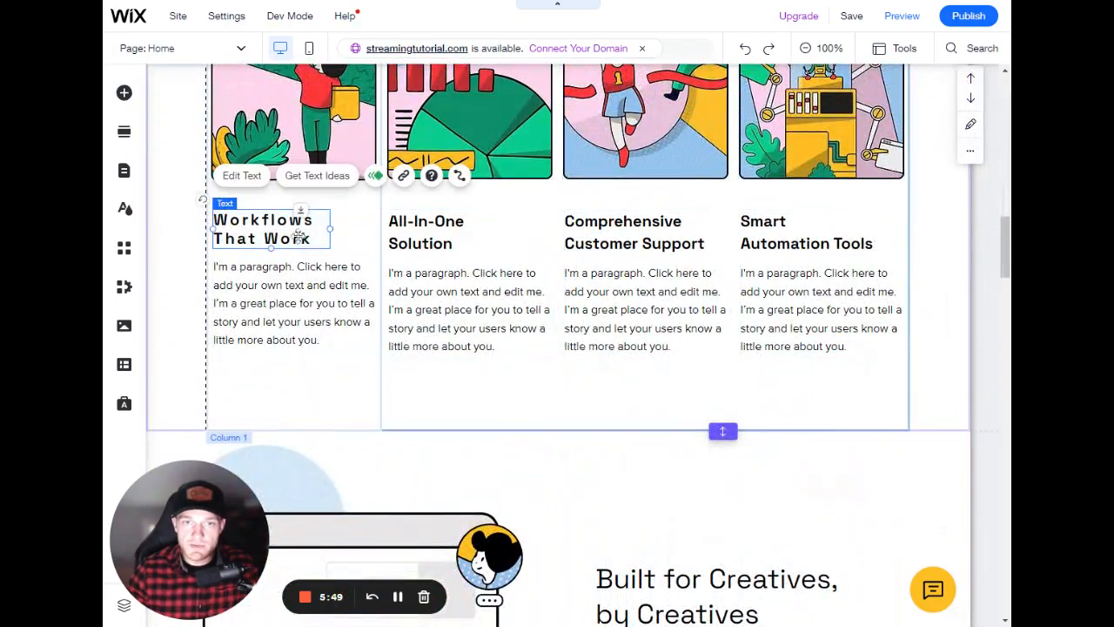
pyautogui.doubleClick(296, 236)
pyautogui.click(287, 354)
pyautogui.scroll(-7, 398, 287)
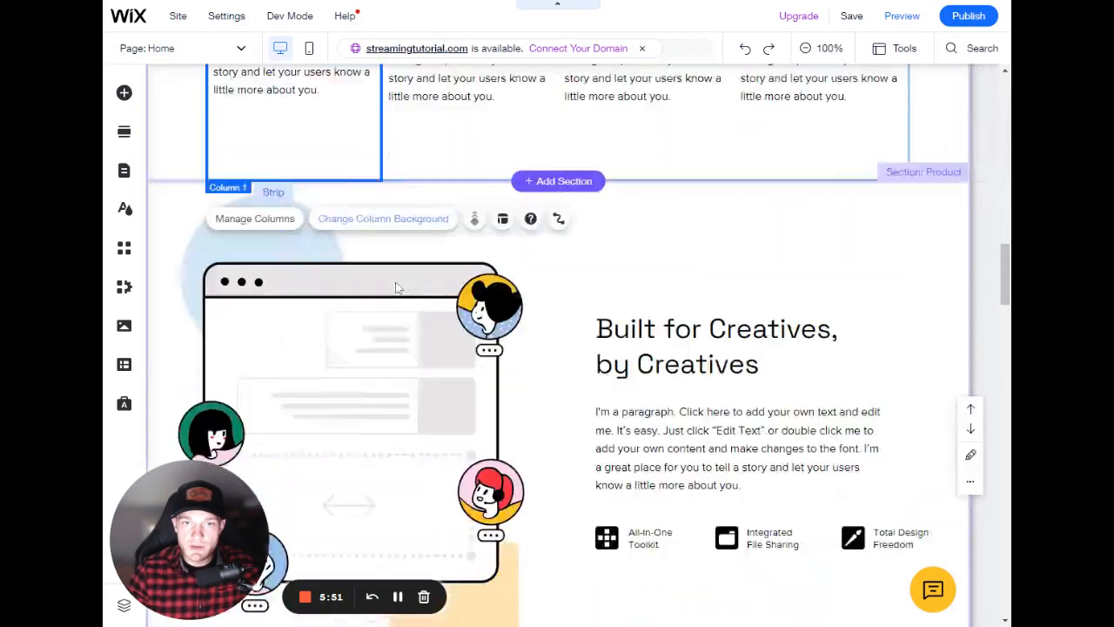
pyautogui.scroll(-12, 614, 304)
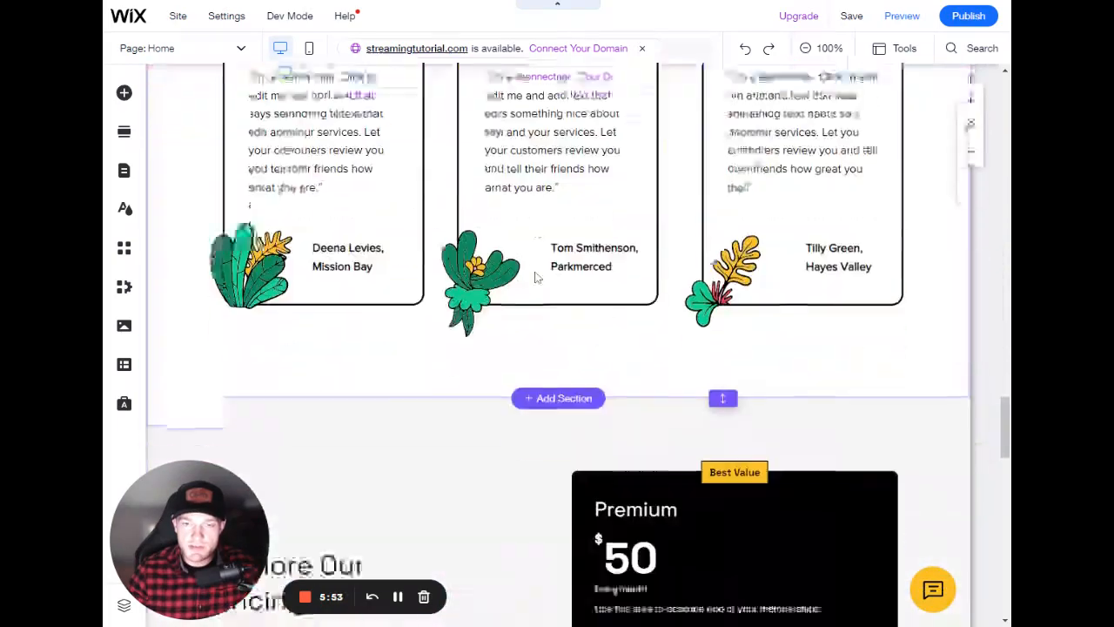
pyautogui.scroll(-15, 521, 285)
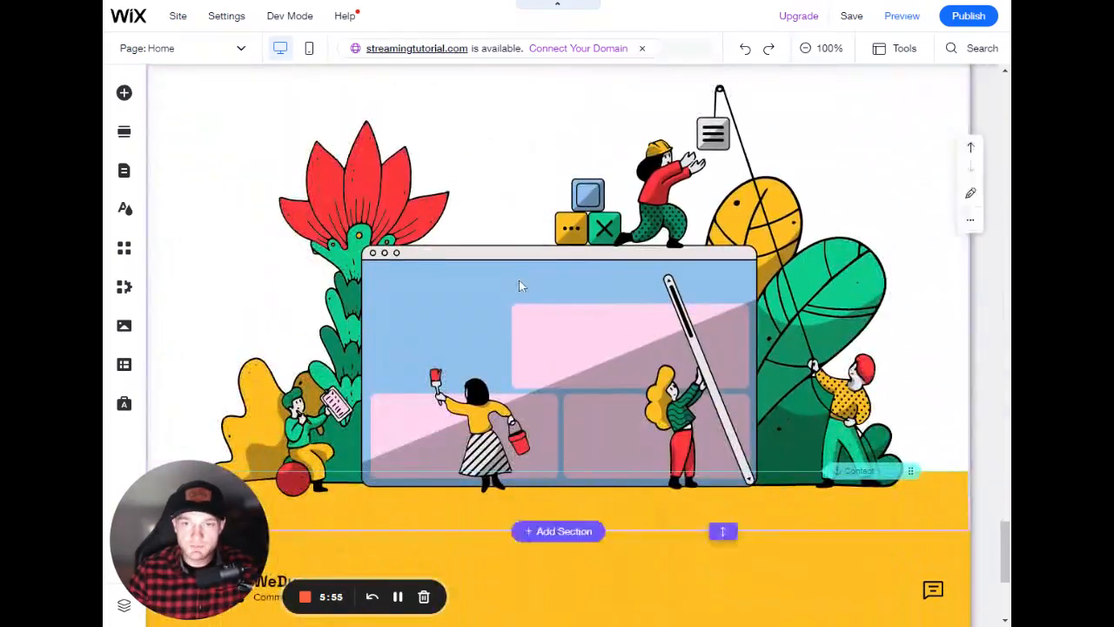
pyautogui.scroll(20, 502, 302)
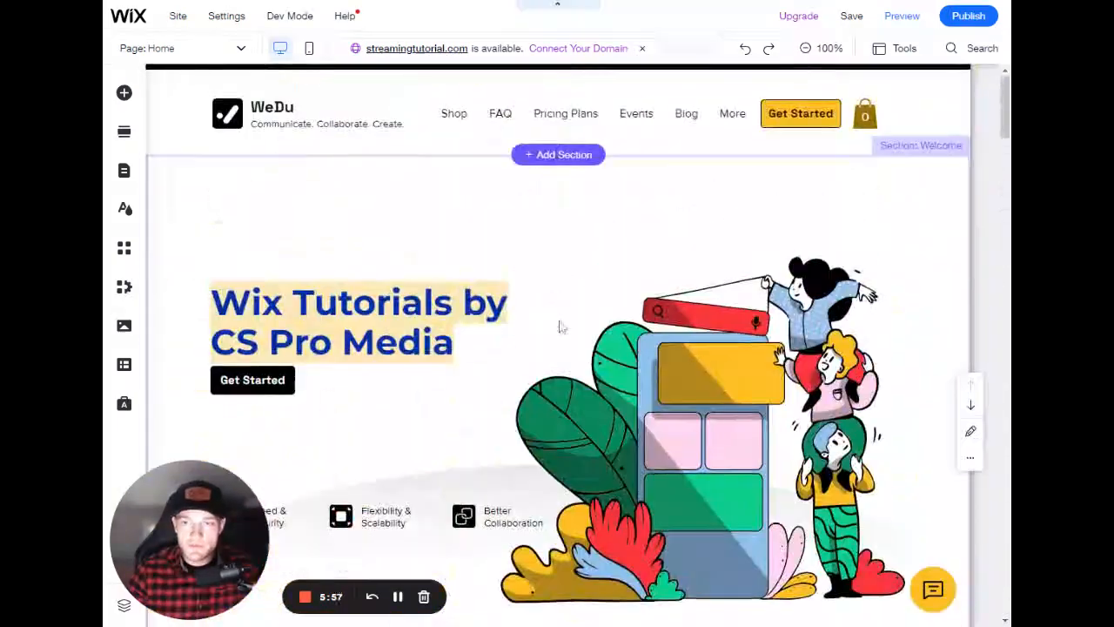
# - Open the hero heading's text settings to review its theme, font and size
pyautogui.doubleClick(399, 314)
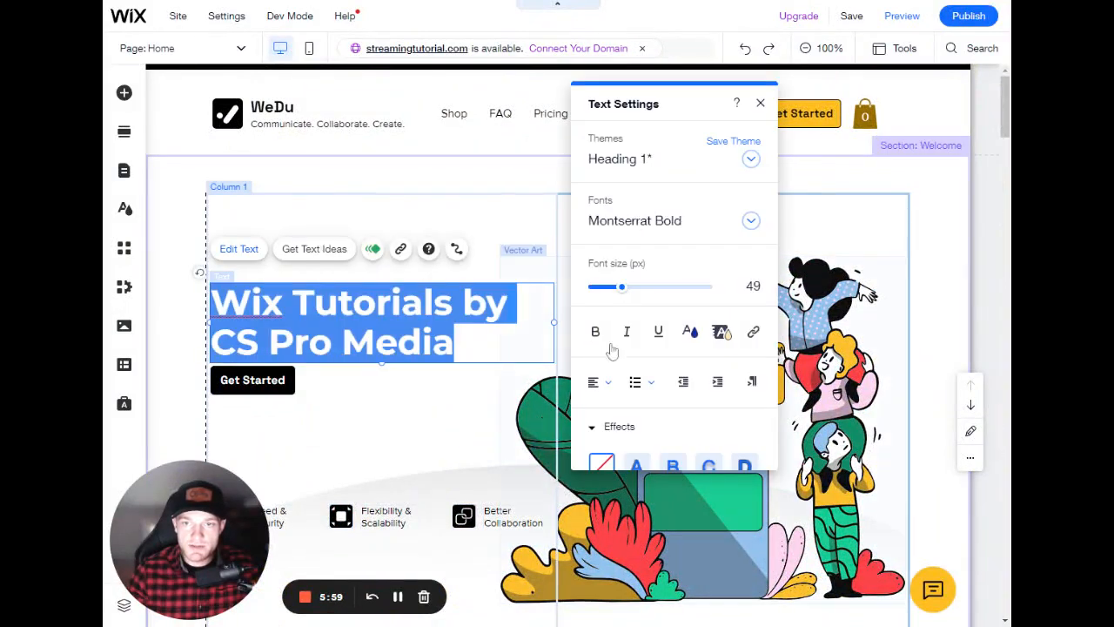
pyautogui.scroll(-5, 701, 348)
pyautogui.scroll(6, 701, 344)
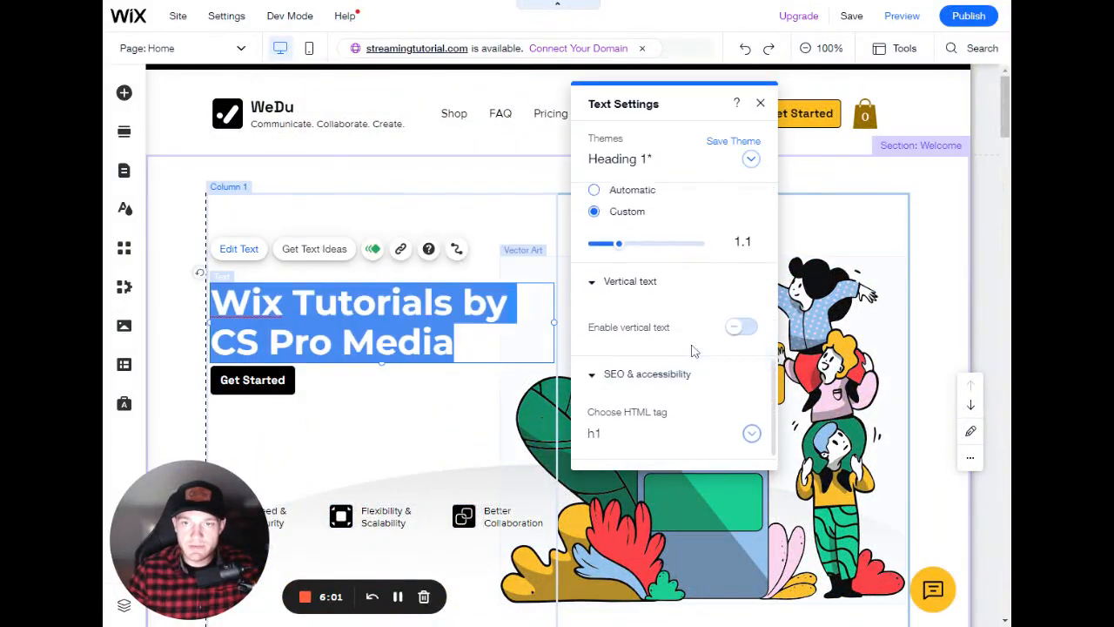
pyautogui.click(760, 104)
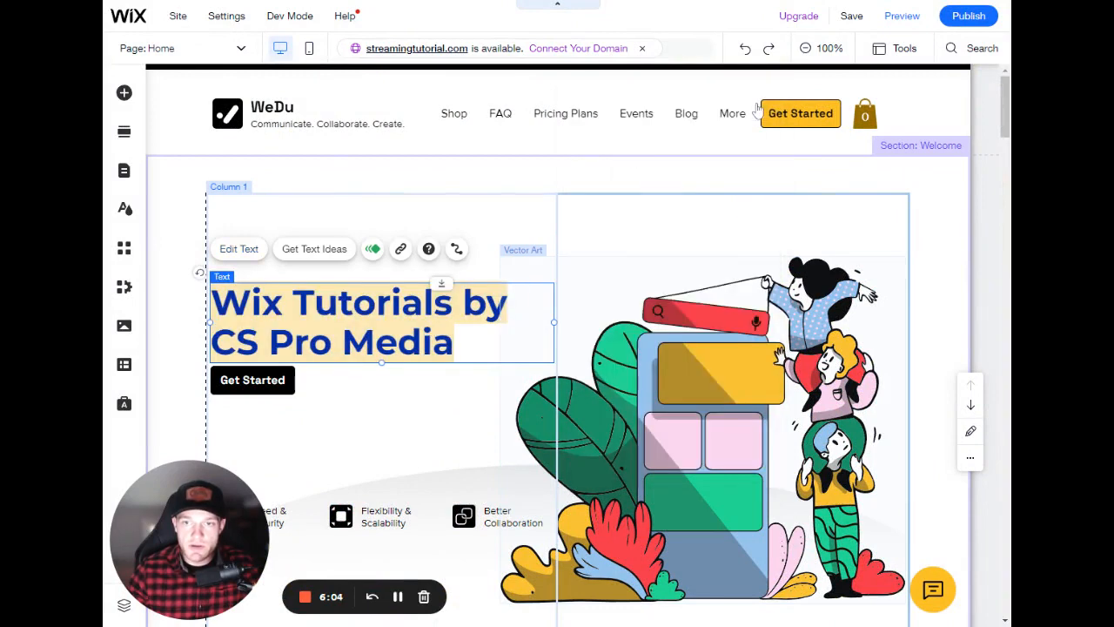
pyautogui.doubleClick(437, 320)
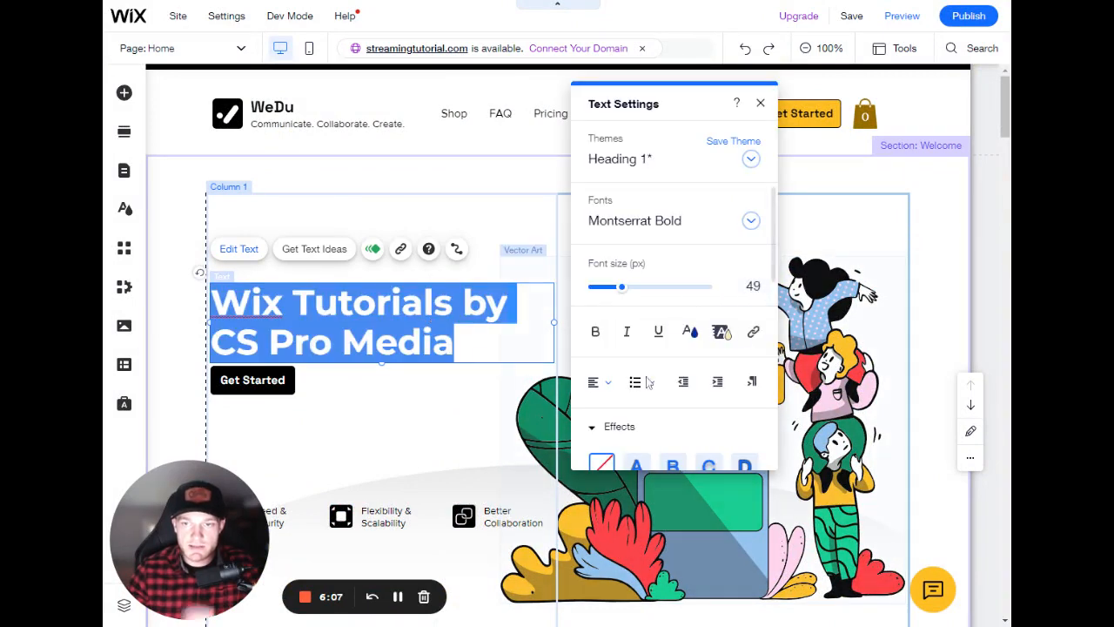
pyautogui.click(760, 103)
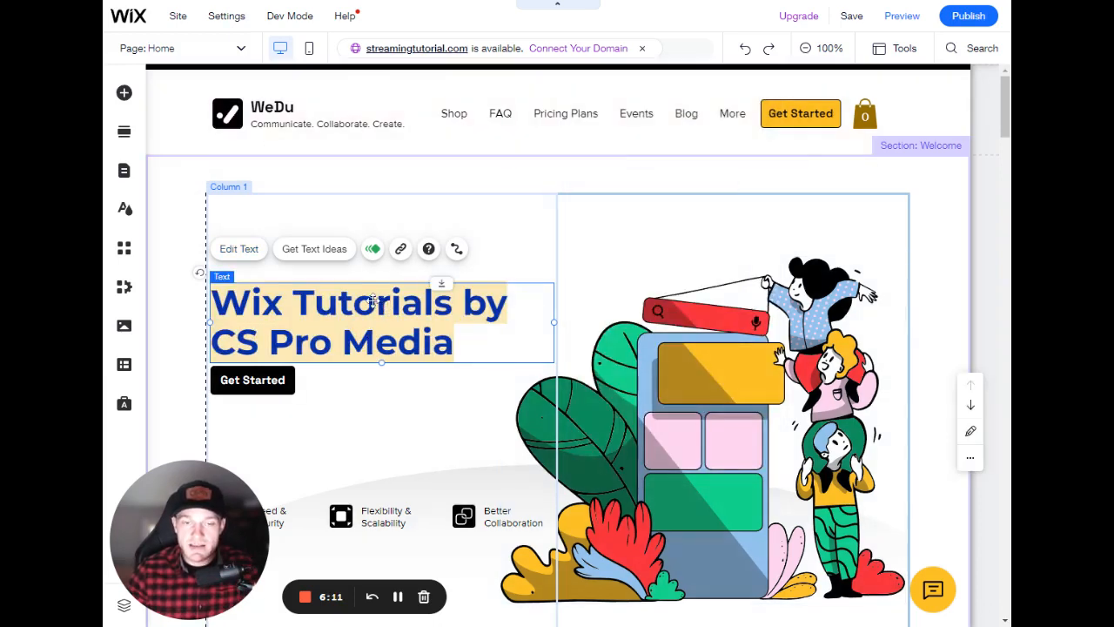
pyautogui.doubleClick(363, 303)
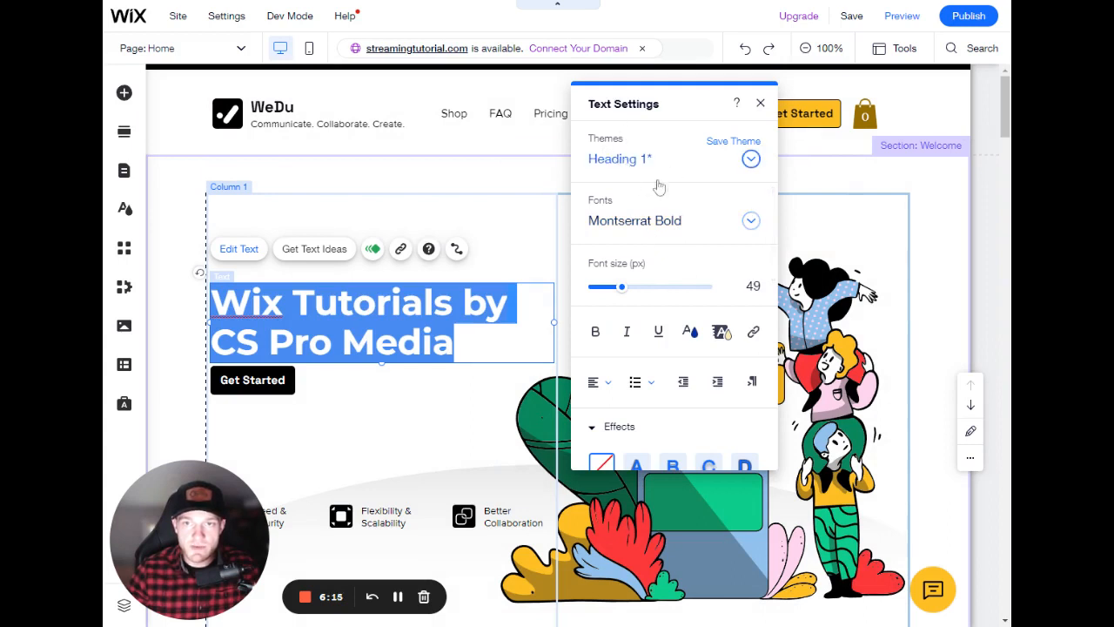
pyautogui.click(760, 104)
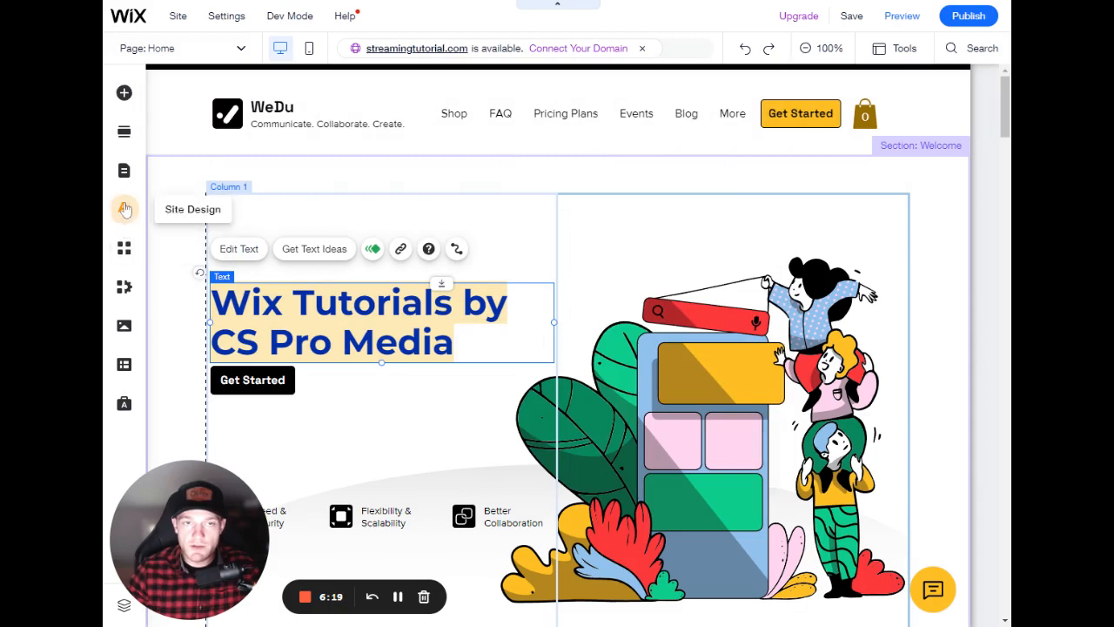
# - Open the site's Color & Text Theme text styles and browse the heading and paragraph styles
pyautogui.click(124, 210)
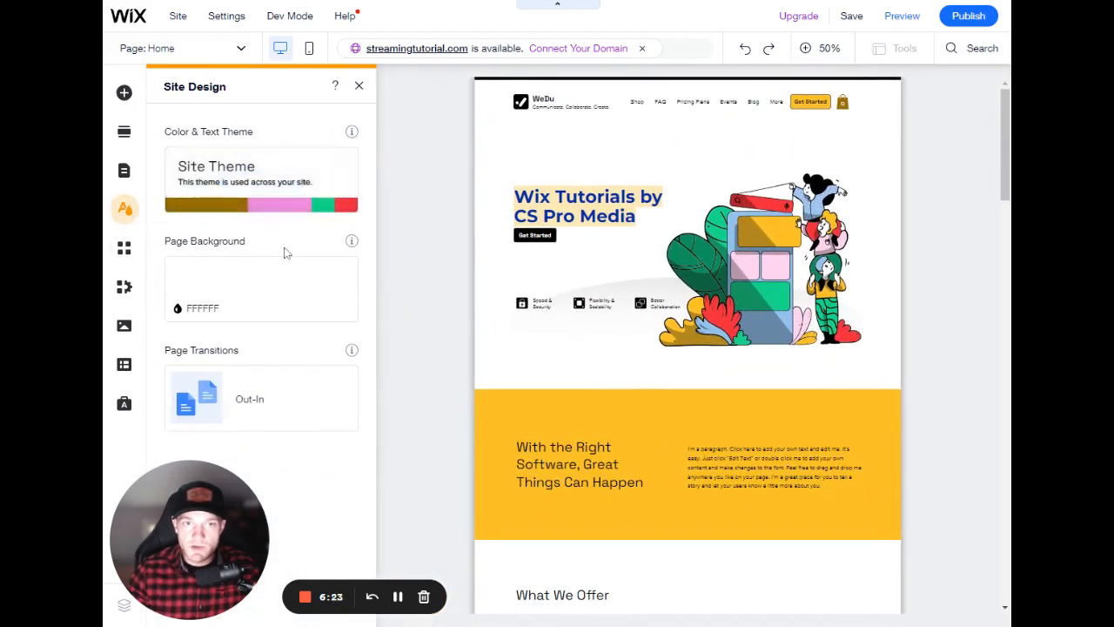
pyautogui.moveTo(270, 151)
pyautogui.click(241, 188)
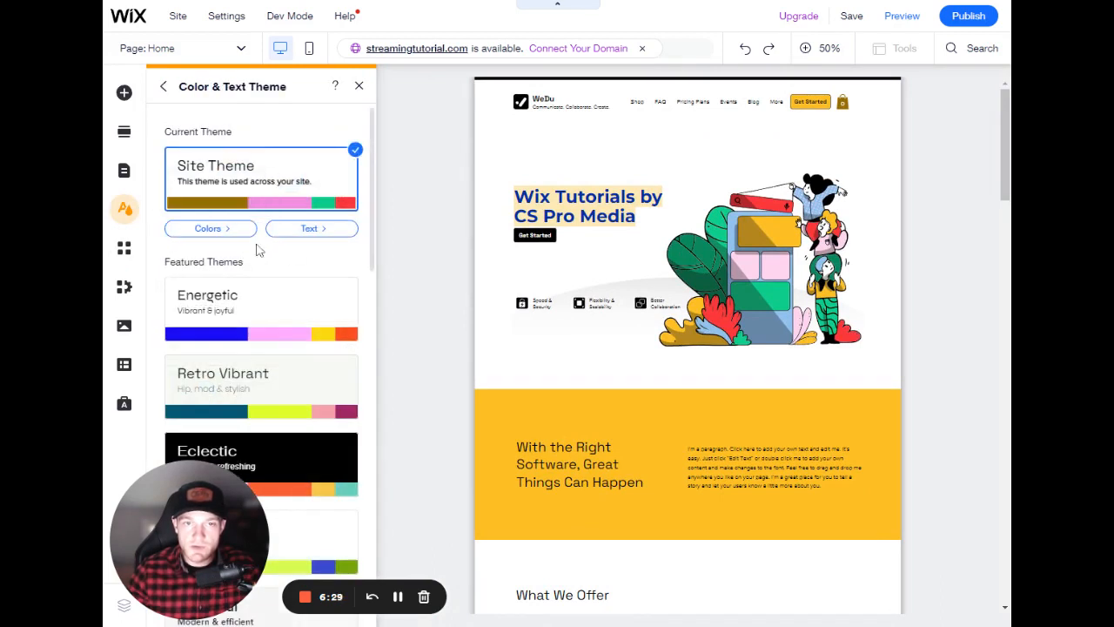
pyautogui.click(319, 238)
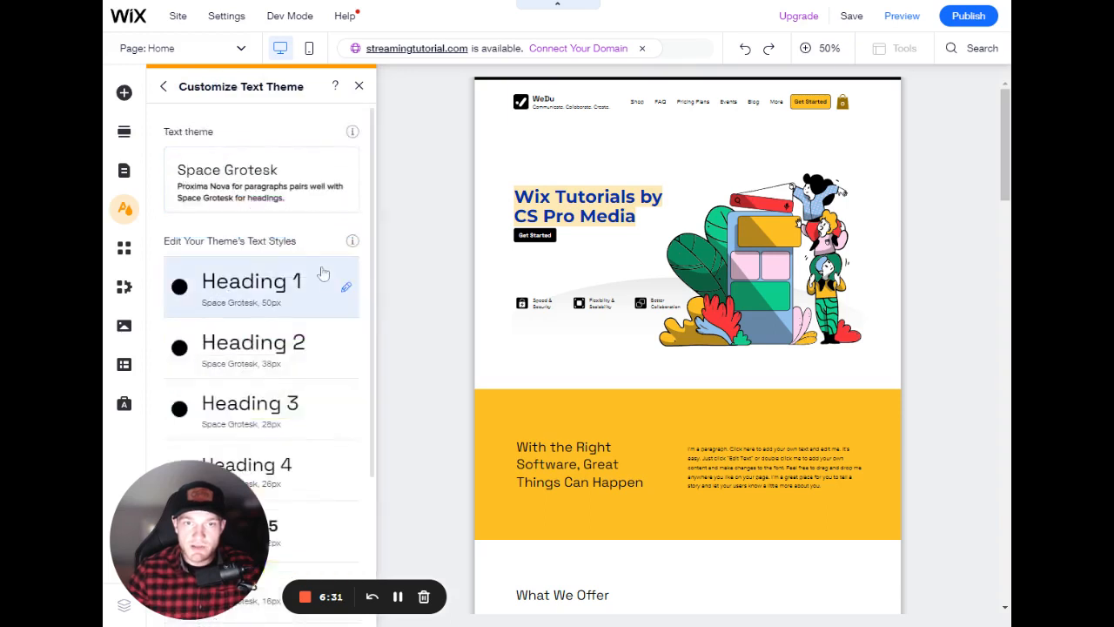
pyautogui.scroll(-3, 323, 279)
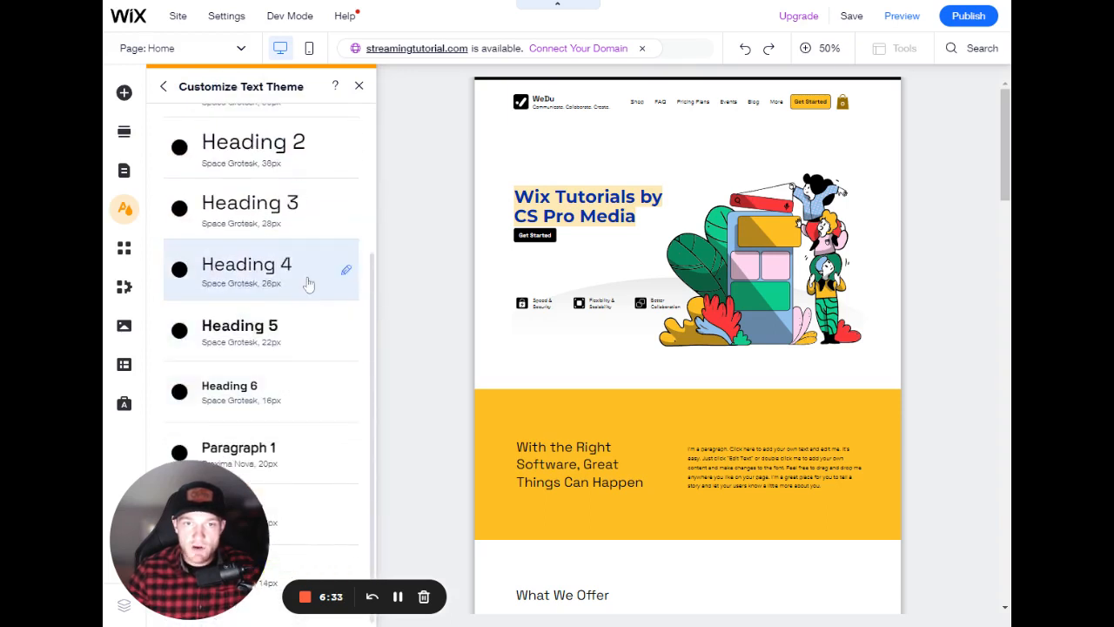
pyautogui.scroll(3, 299, 278)
pyautogui.scroll(-1, 311, 273)
pyautogui.scroll(-2, 313, 265)
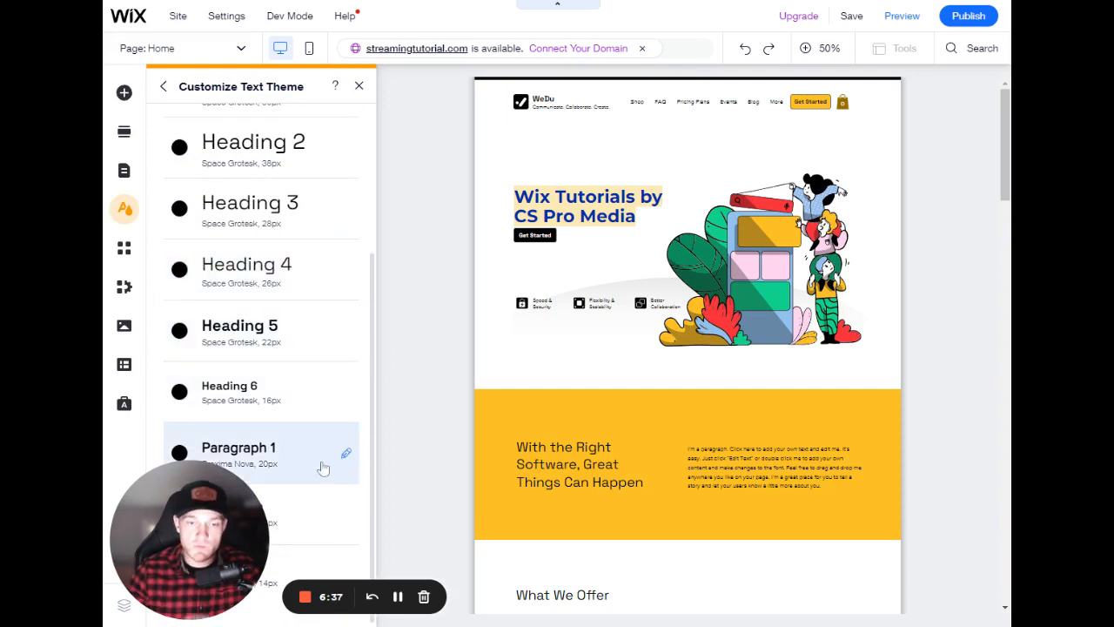
pyautogui.scroll(4, 340, 391)
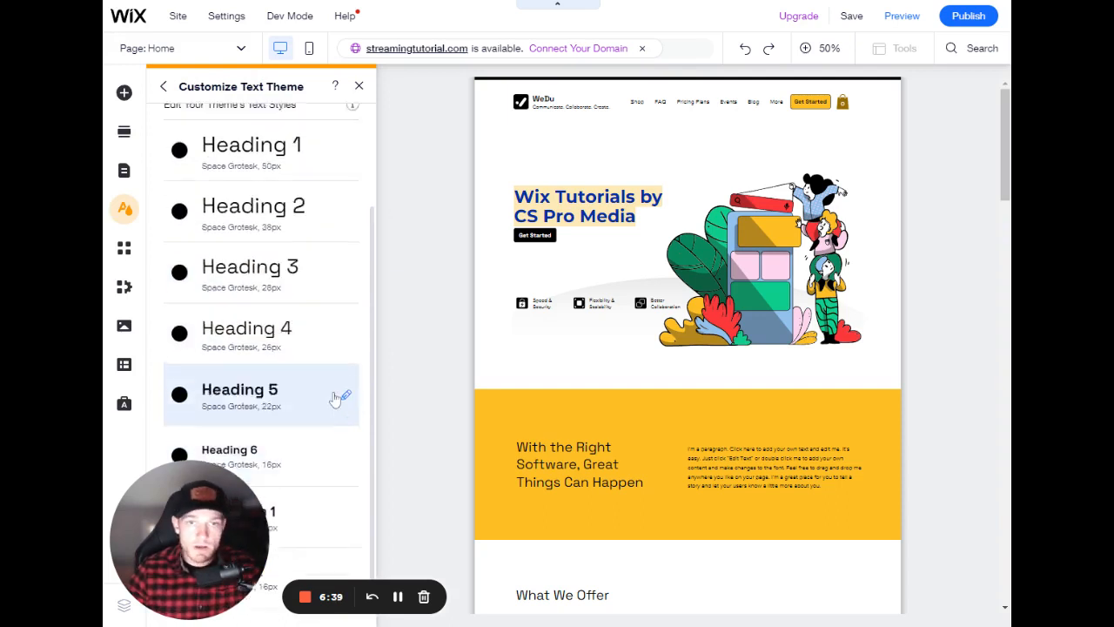
# - Edit the theme's Heading 1 style and change its font to Montserrat Bold
pyautogui.click(346, 291)
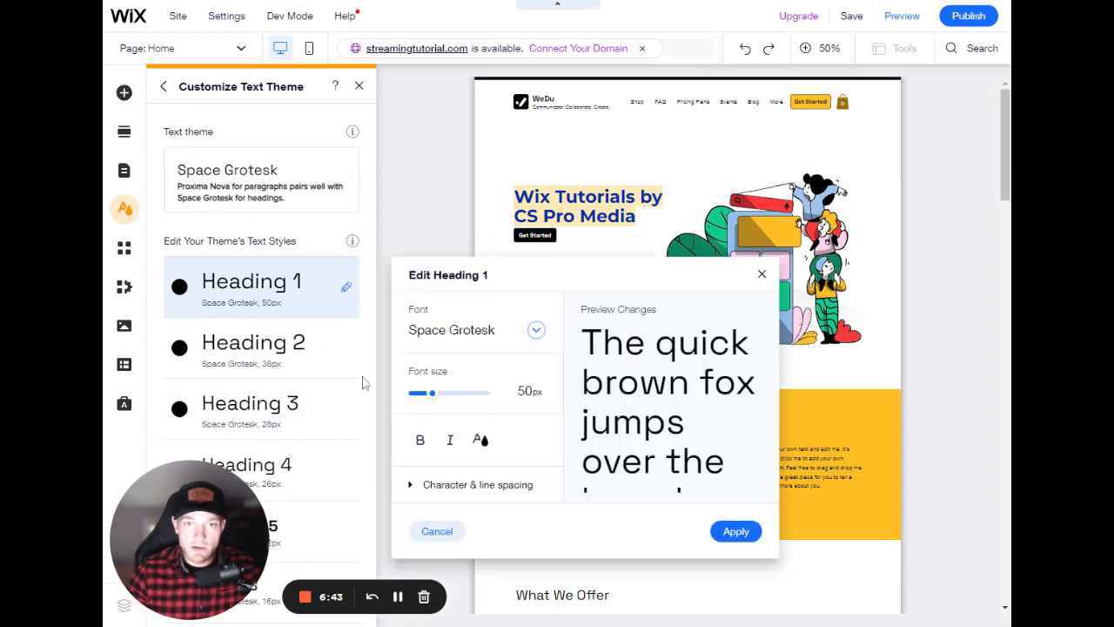
pyautogui.click(536, 329)
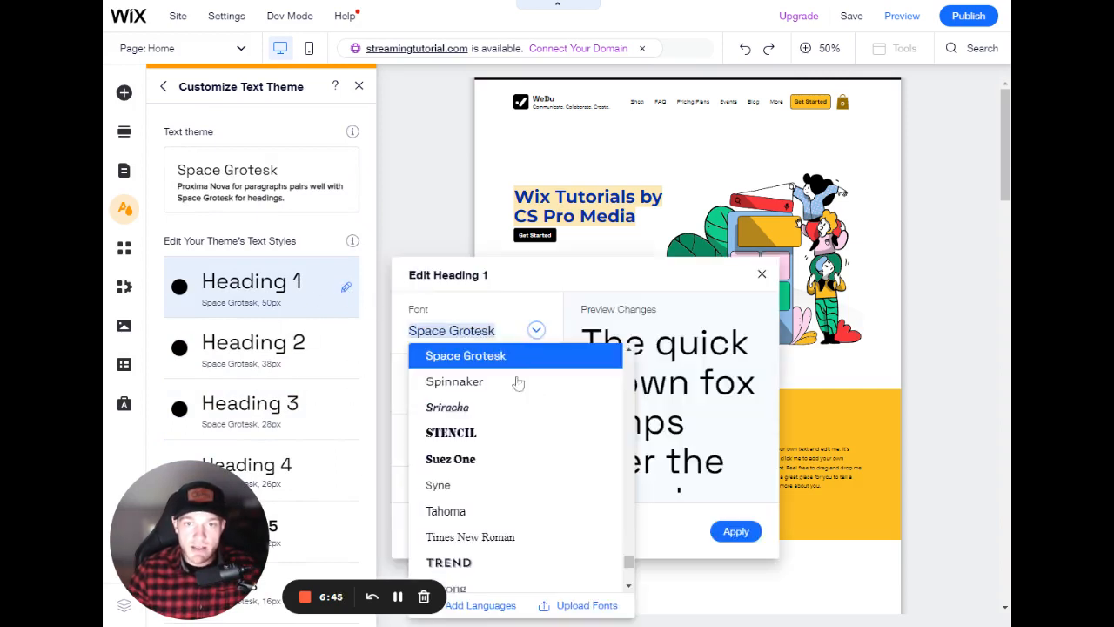
pyautogui.scroll(15, 502, 471)
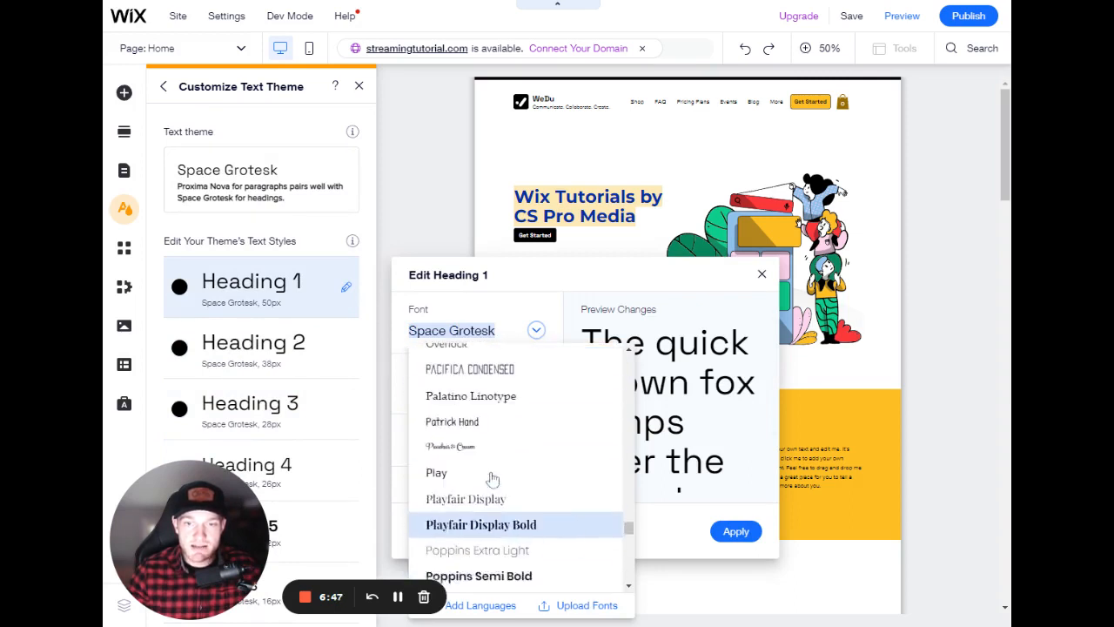
pyautogui.scroll(15, 493, 481)
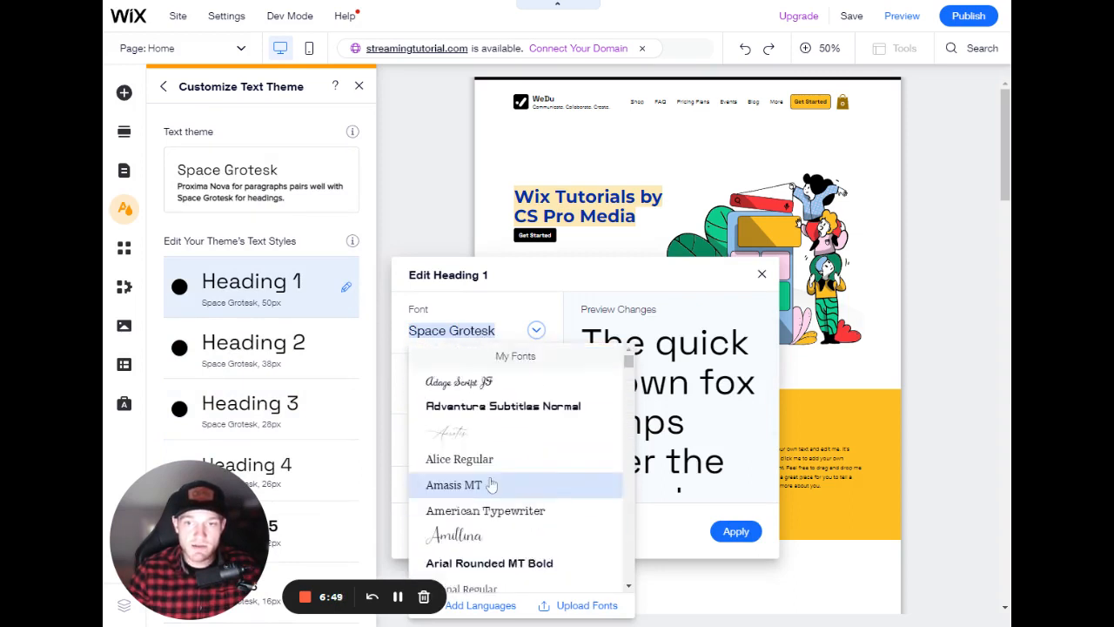
pyautogui.scroll(-5, 505, 461)
pyautogui.scroll(-3, 509, 431)
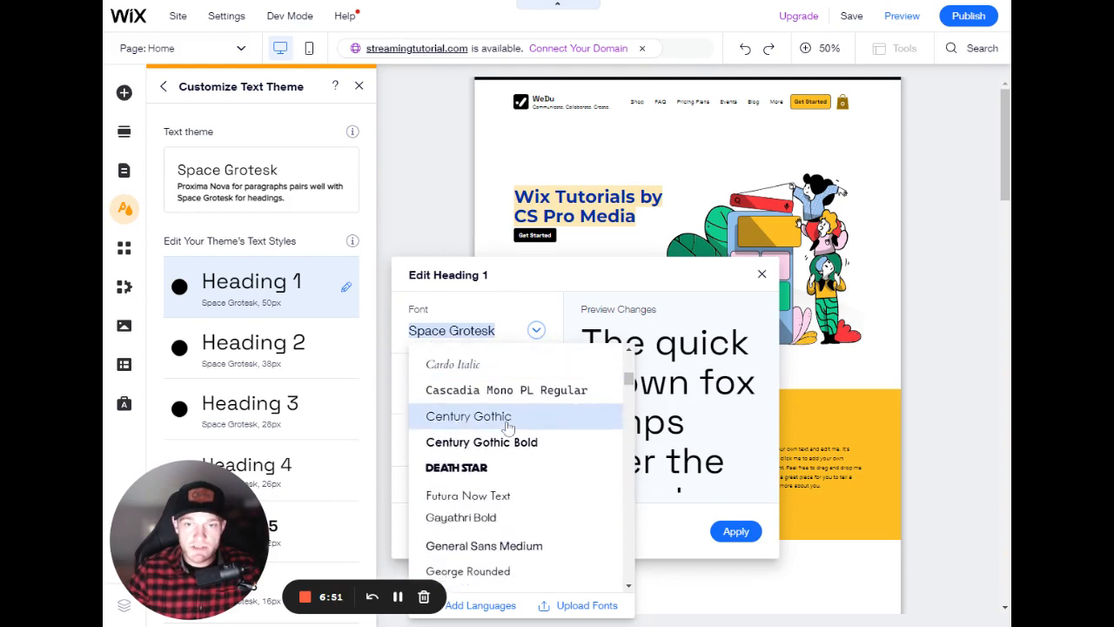
pyautogui.scroll(-8, 509, 426)
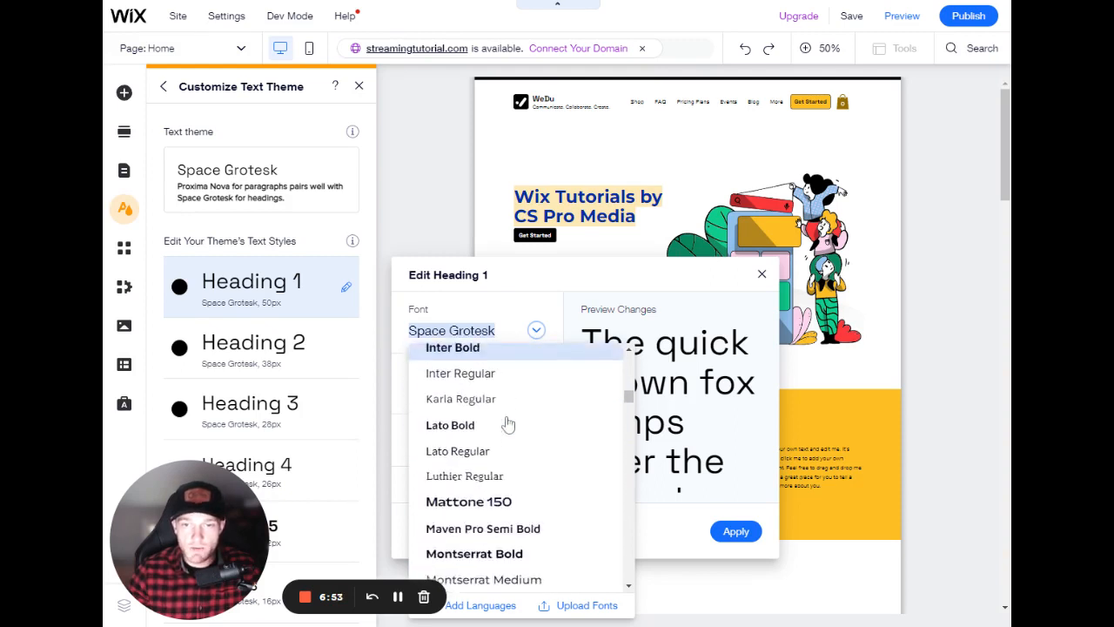
pyautogui.click(510, 416)
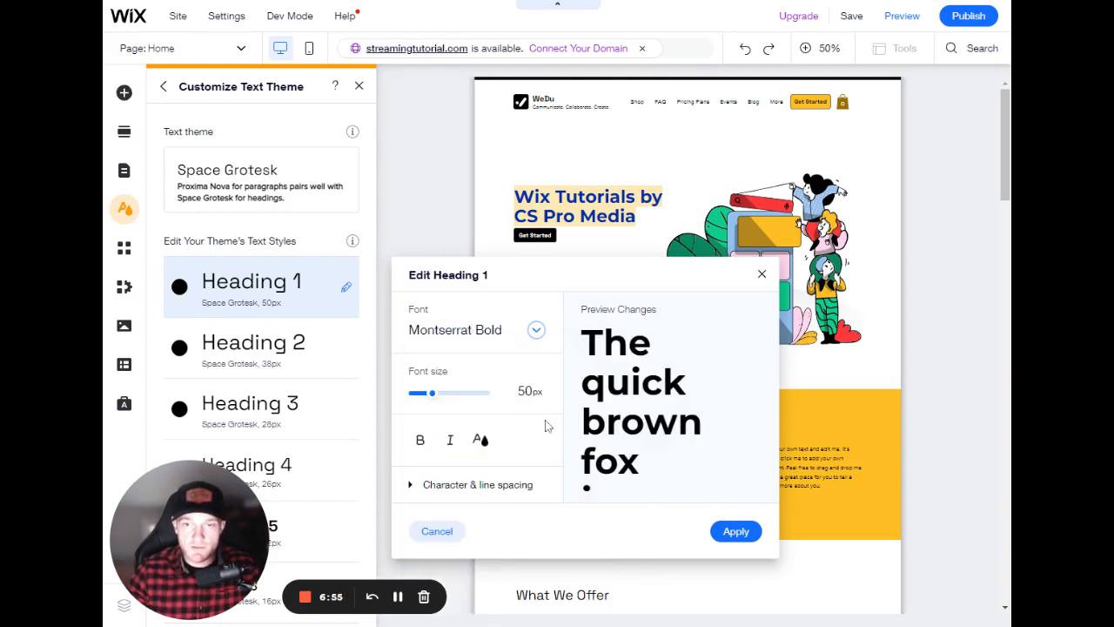
# - Set the Heading 1 style's size to 45 px and colour to pink #F28FE0, apply it, and close the theme panel
pyautogui.click(522, 391)
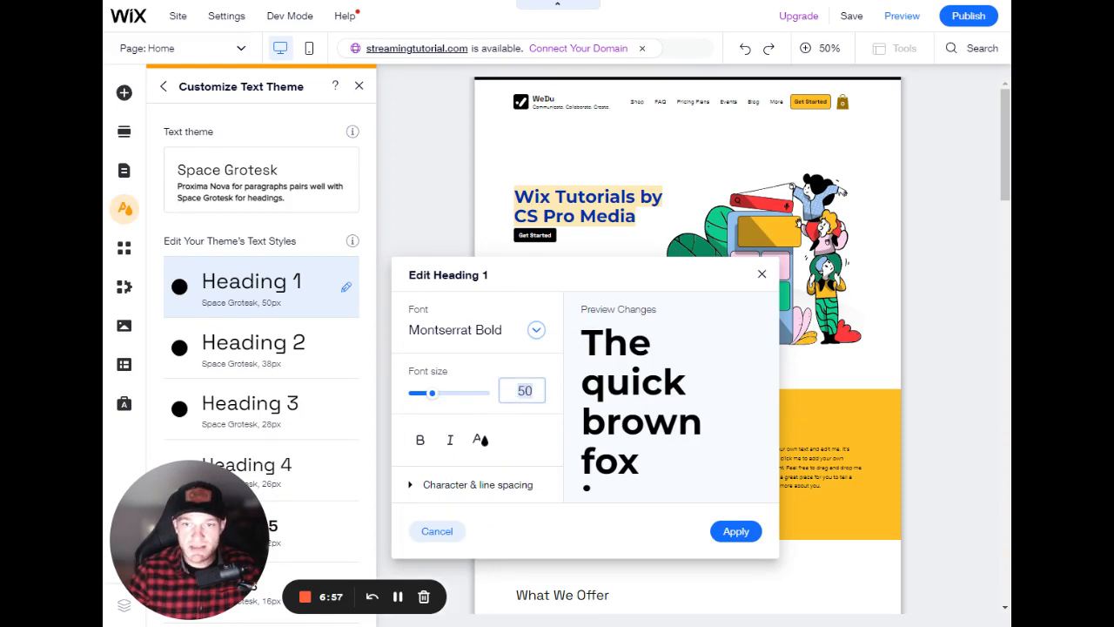
pyautogui.write('45')
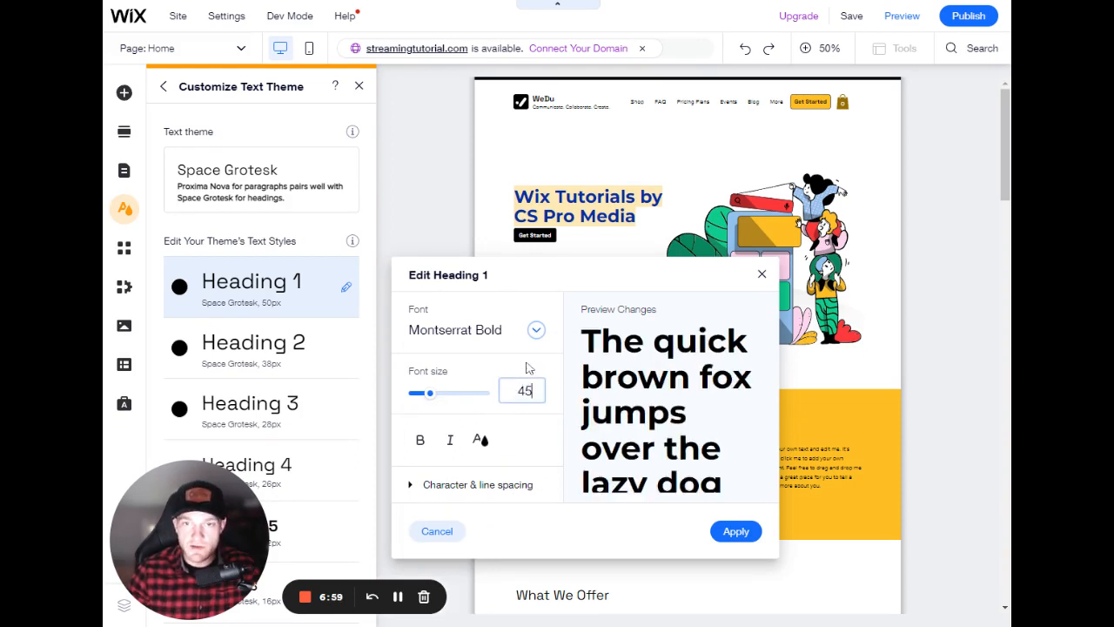
pyautogui.press('Return')
pyautogui.click(480, 440)
pyautogui.click(620, 464)
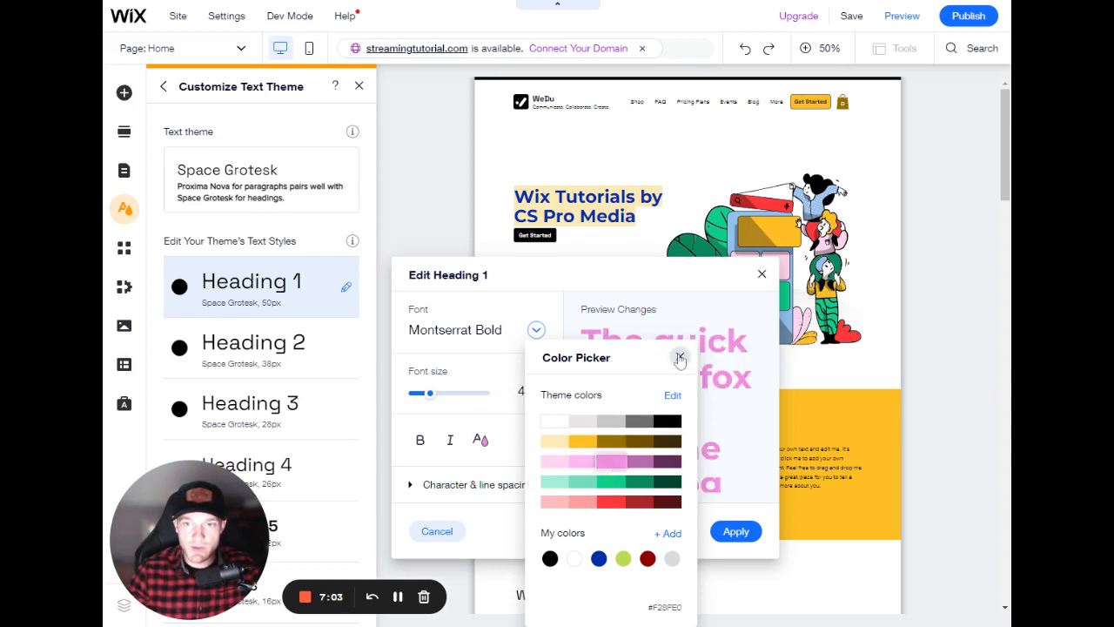
pyautogui.click(680, 358)
pyautogui.click(735, 531)
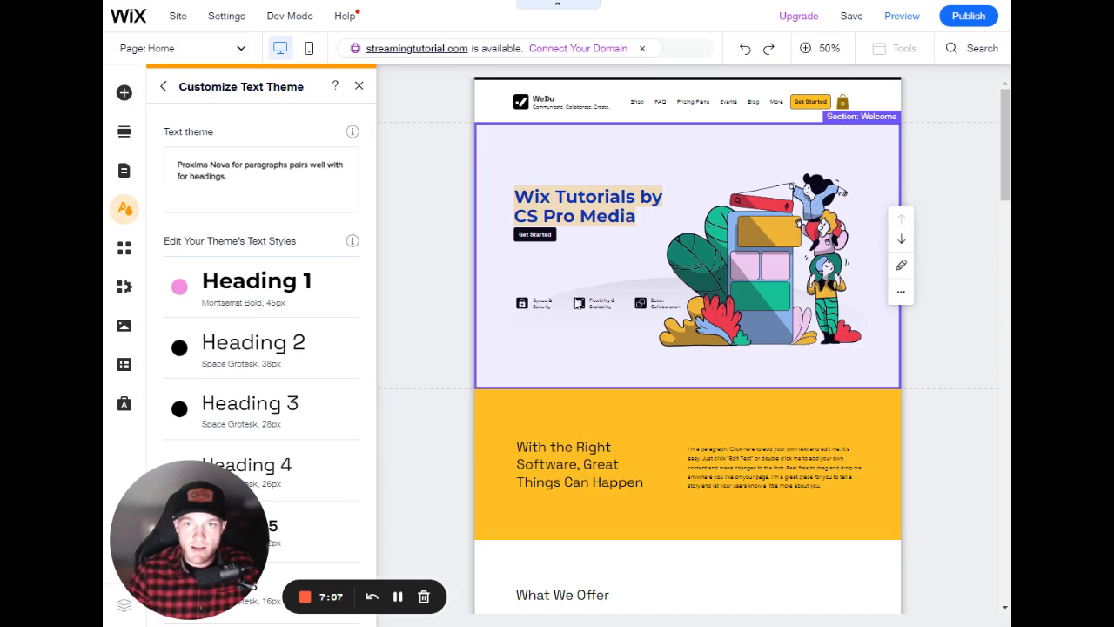
pyautogui.click(164, 86)
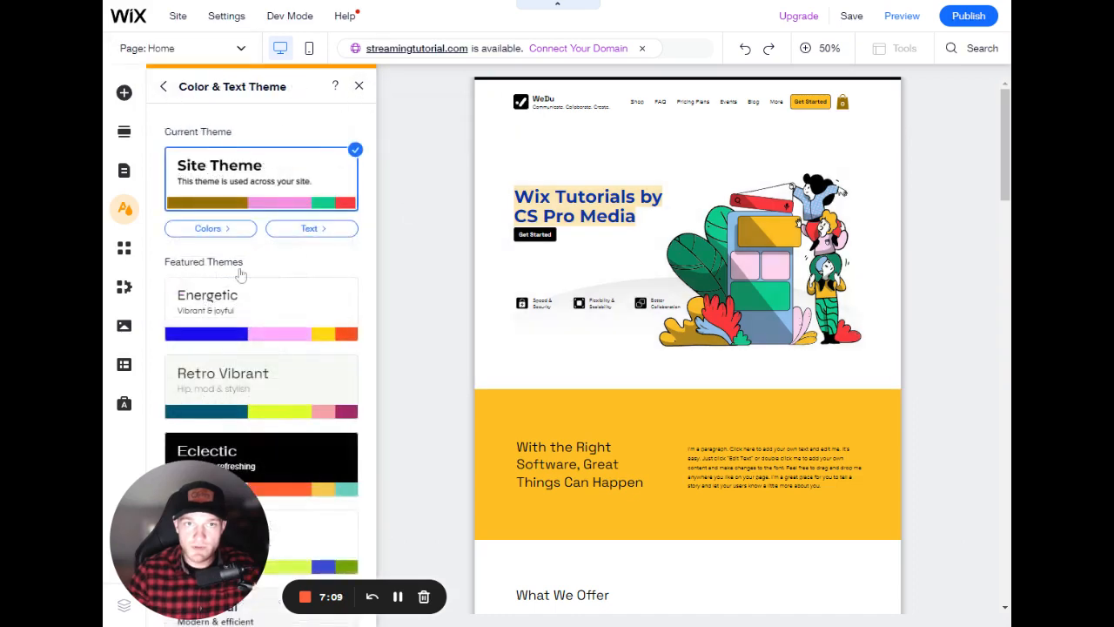
pyautogui.click(358, 86)
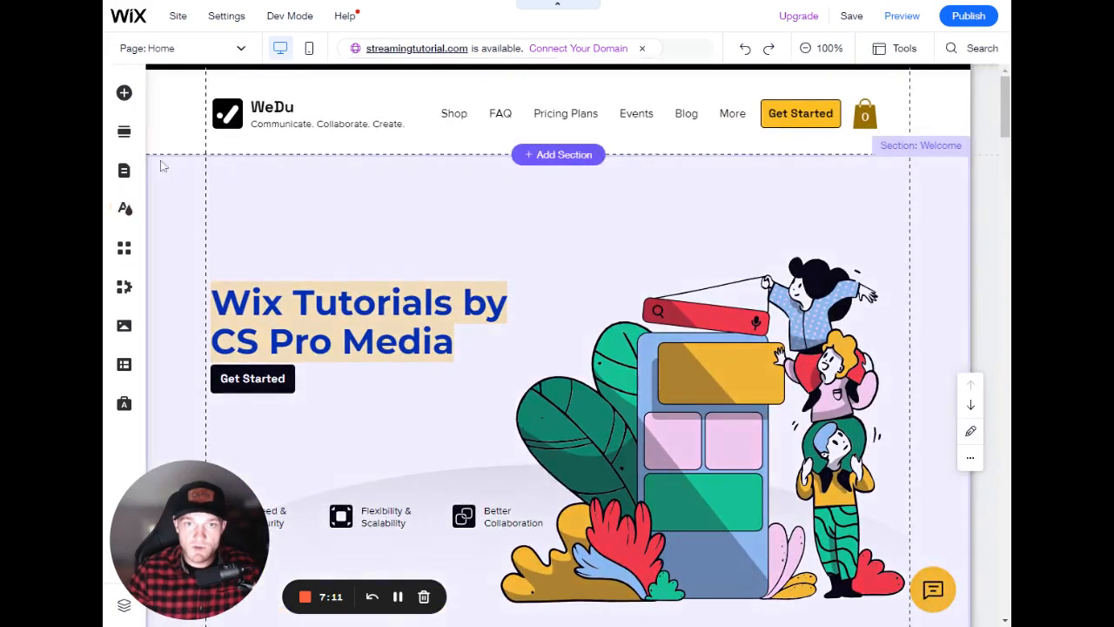
# - Add a themed Heading 1 text element above the hero heading and widen it
pyautogui.click(124, 92)
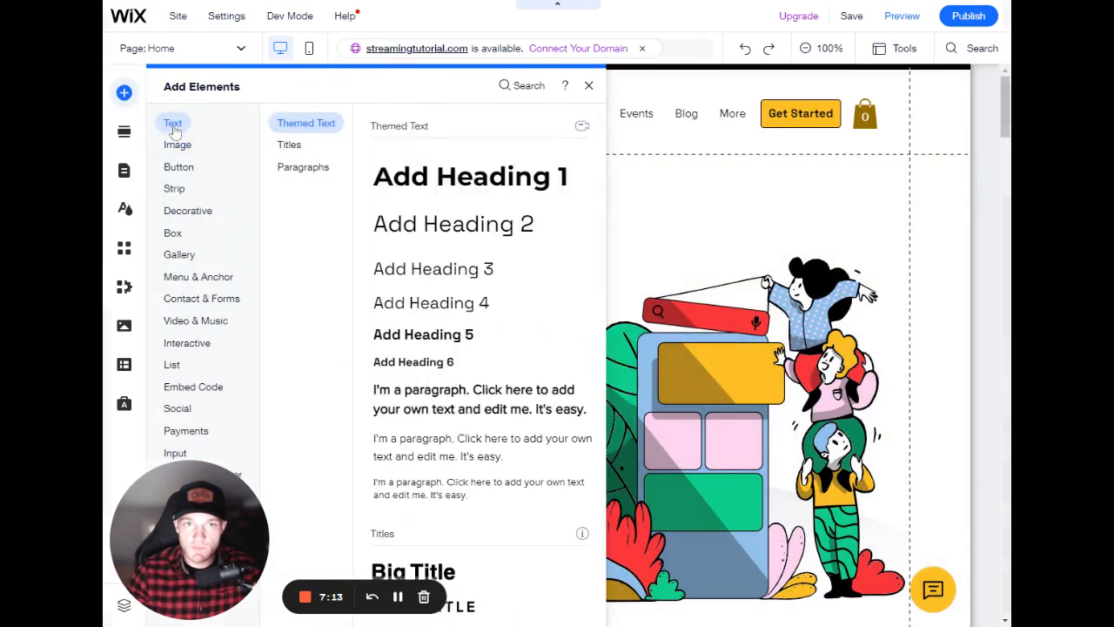
pyautogui.moveTo(406, 174); pyautogui.dragTo(308, 252)
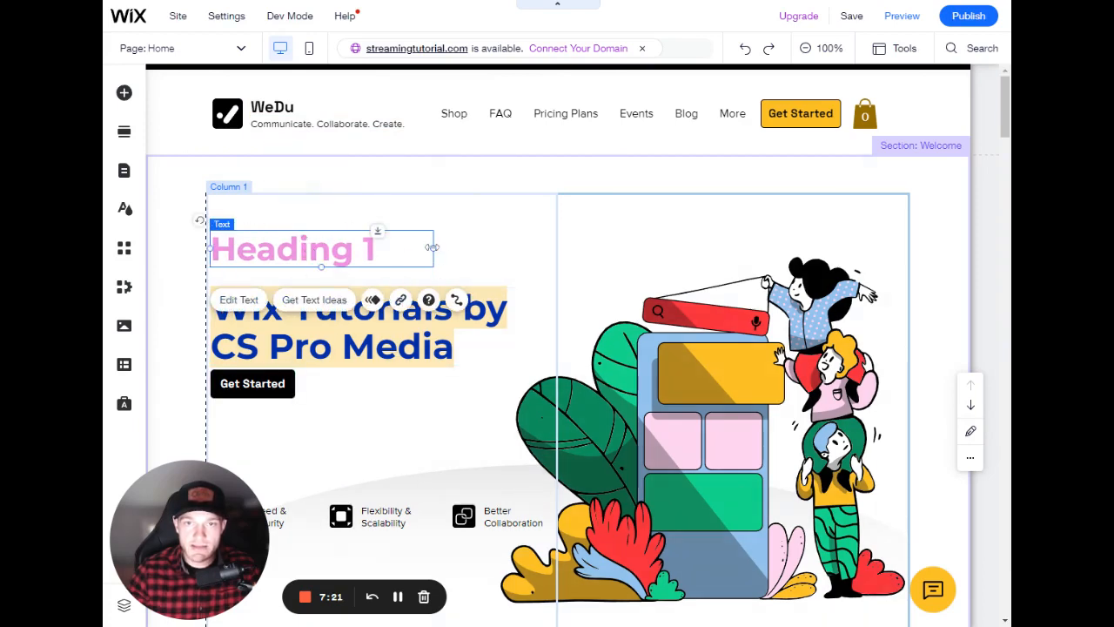
pyautogui.moveTo(432, 247); pyautogui.dragTo(513, 248)
pyautogui.doubleClick(304, 255)
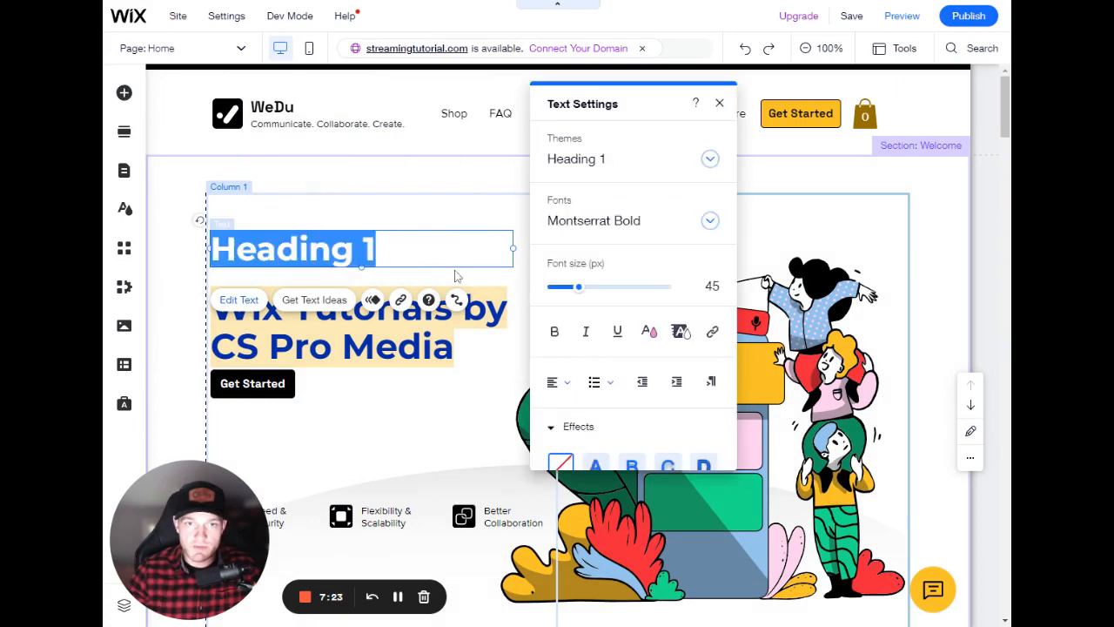
# - Delete the original 'Wix Tutorials by CS Pro Media' hero heading
pyautogui.click(472, 228)
pyautogui.click(381, 296)
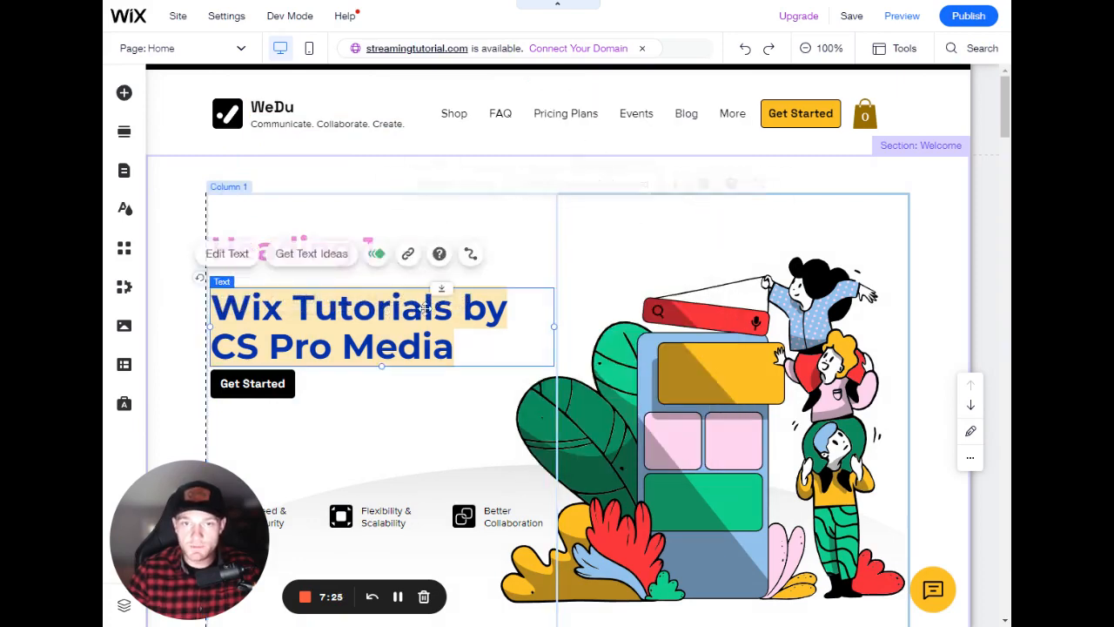
pyautogui.doubleClick(381, 296)
pyautogui.hotkey('ctrl', 'c')
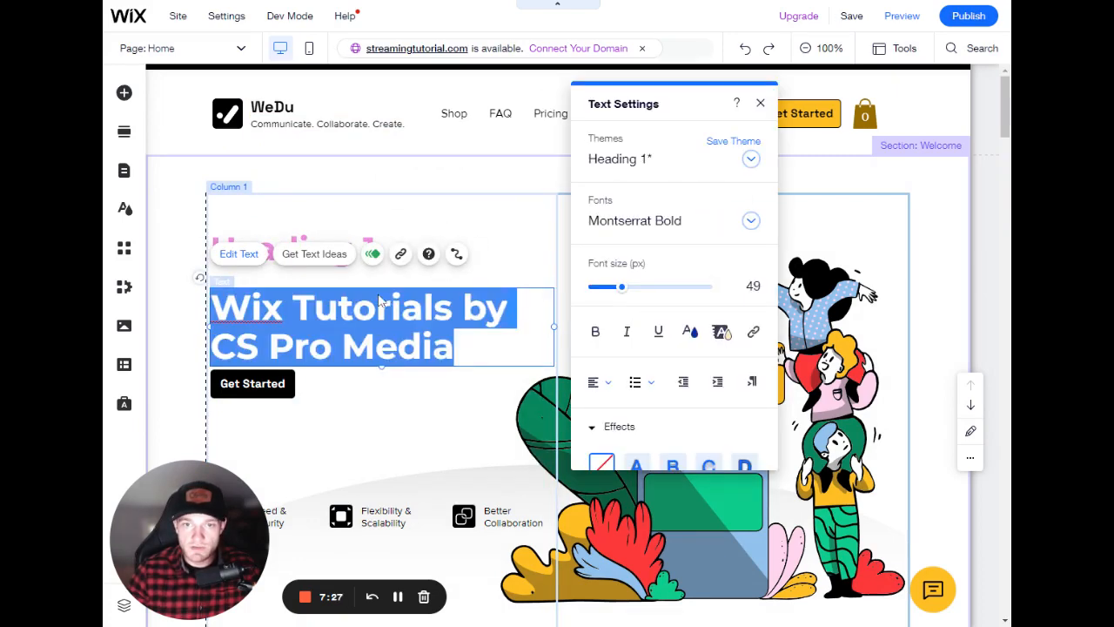
pyautogui.press('BackSpace')
# - Paste 'Wix Tutorials by CS Pro Media' into the new heading and move it down slightly above the Get Started button
pyautogui.click(325, 252)
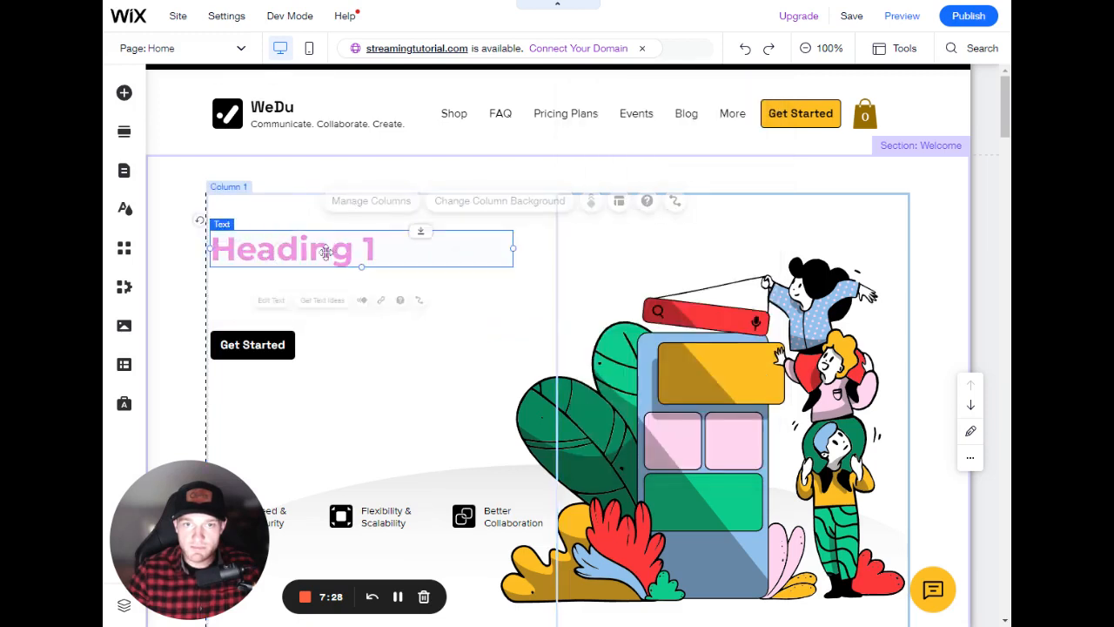
pyautogui.doubleClick(325, 252)
pyautogui.hotkey('ctrl', 'v')
pyautogui.click(444, 389)
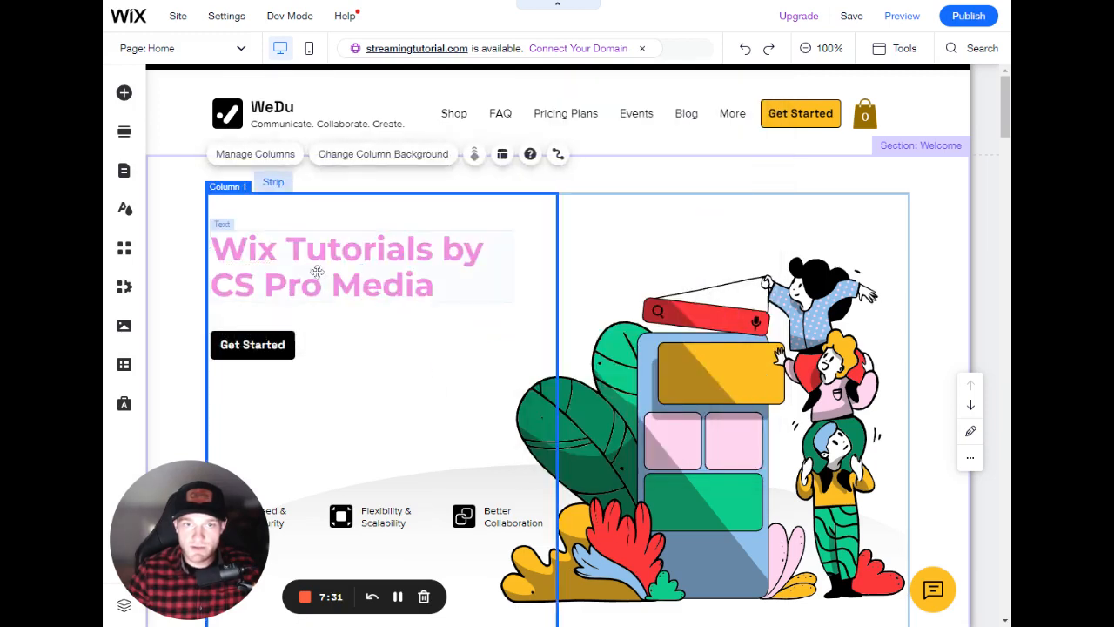
pyautogui.moveTo(317, 272); pyautogui.dragTo(317, 294)
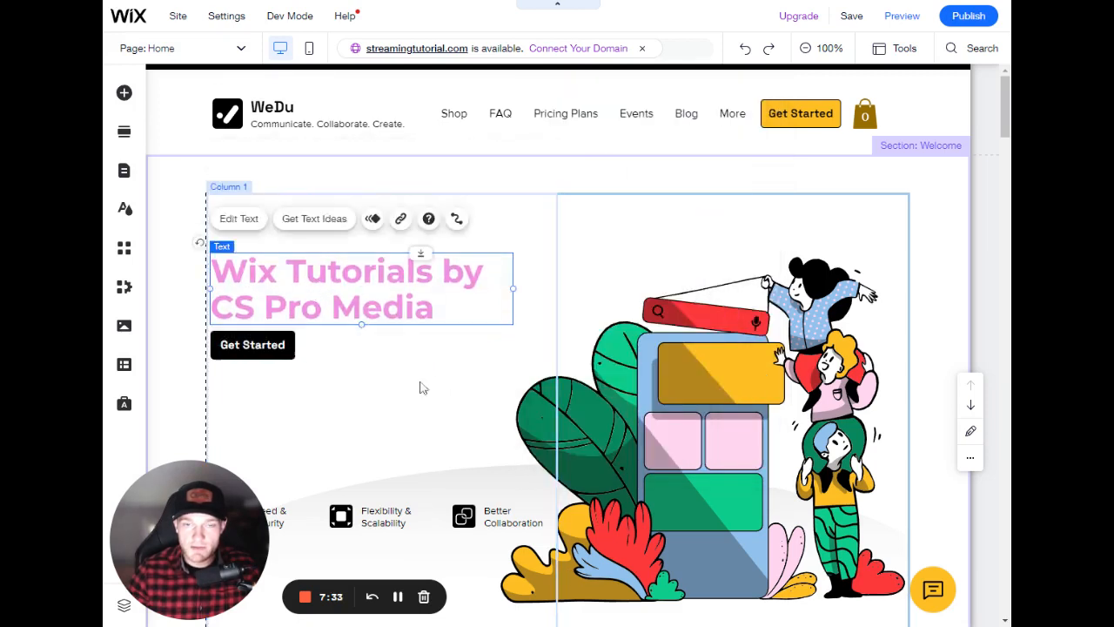
pyautogui.click(418, 392)
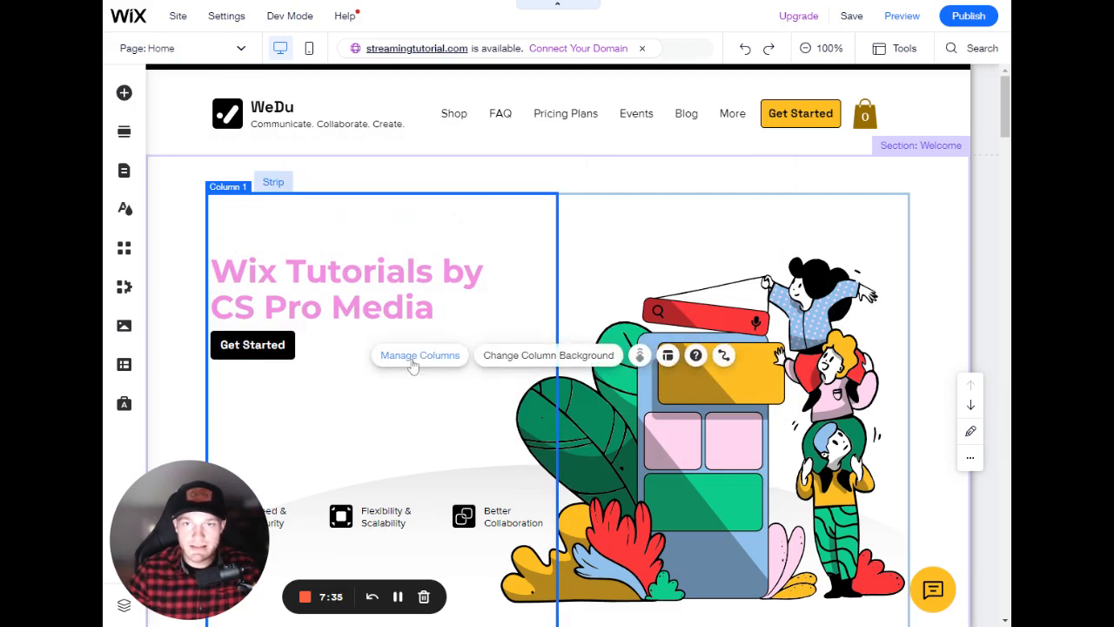
# - Reopen the site's text theme and review the updated heading styles list
pyautogui.click(125, 208)
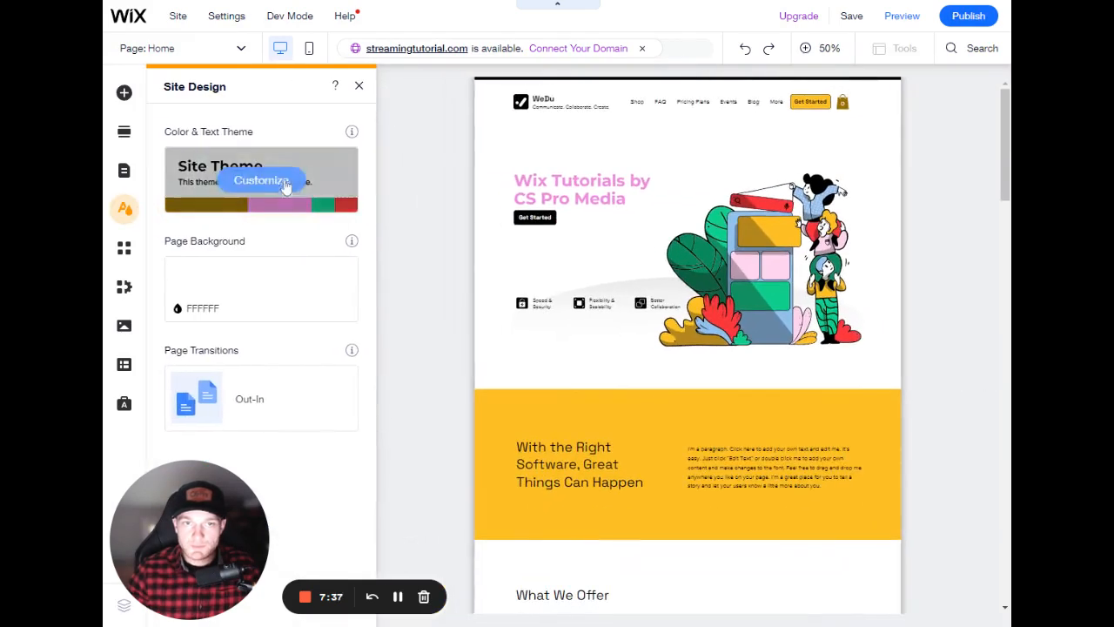
pyautogui.click(261, 181)
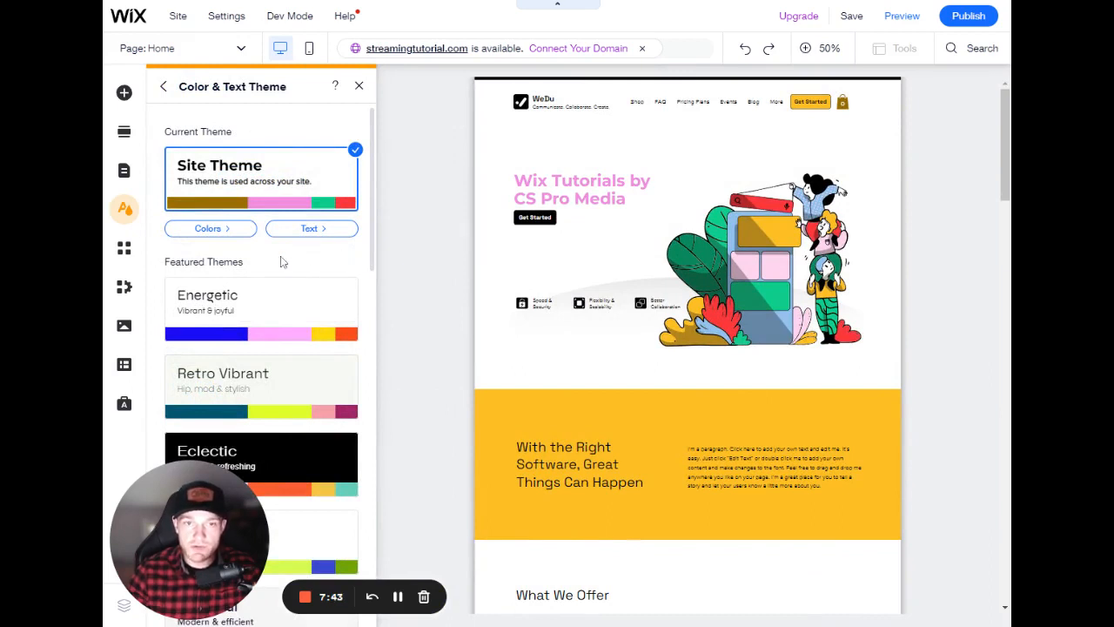
pyautogui.click(300, 230)
pyautogui.scroll(-3, 316, 276)
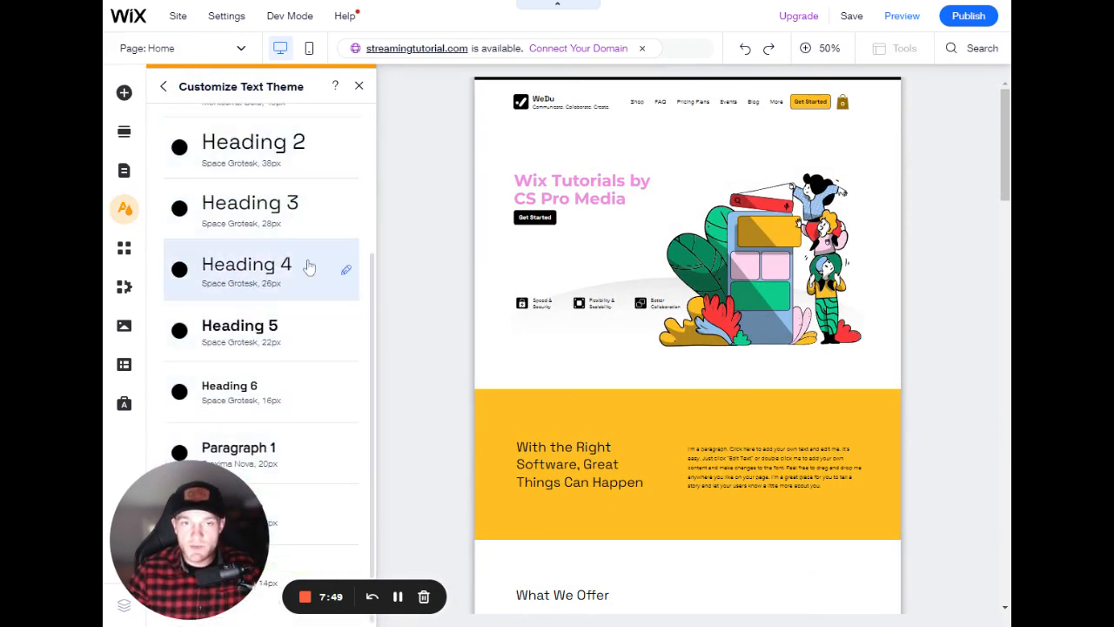
pyautogui.scroll(3, 309, 265)
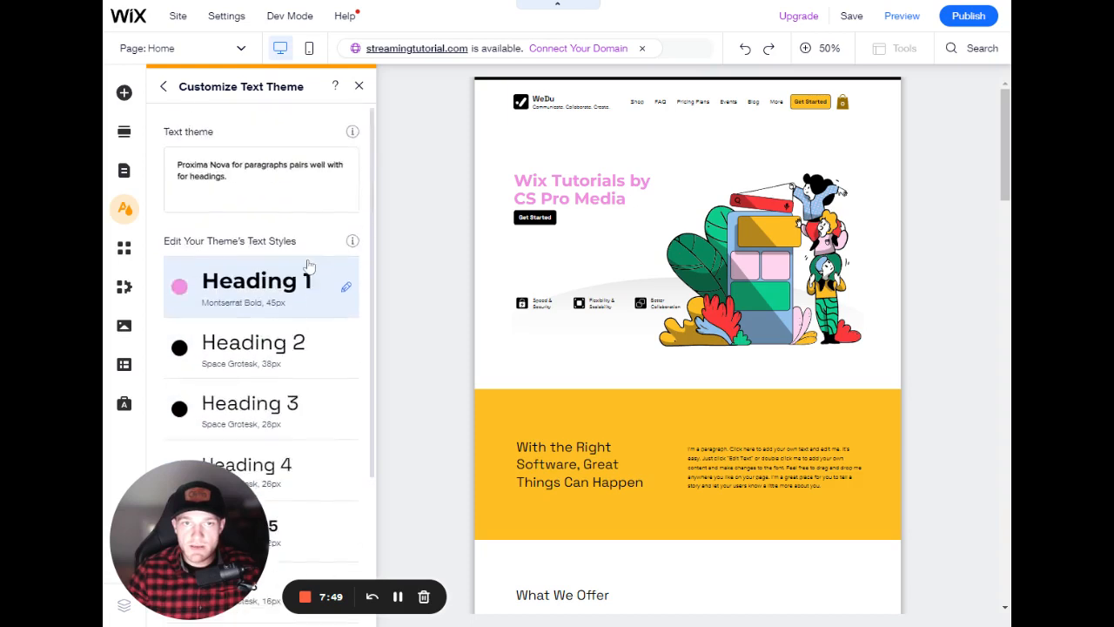
# - Open the site's colour theme to review its theme colours, then close the theme panel
pyautogui.click(165, 88)
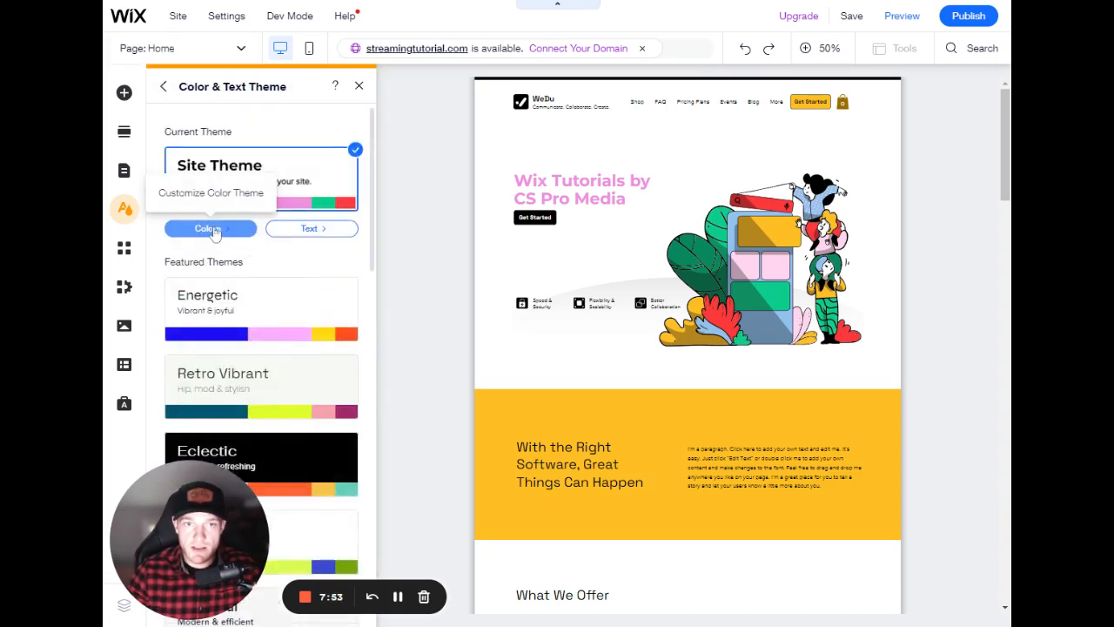
pyautogui.click(212, 230)
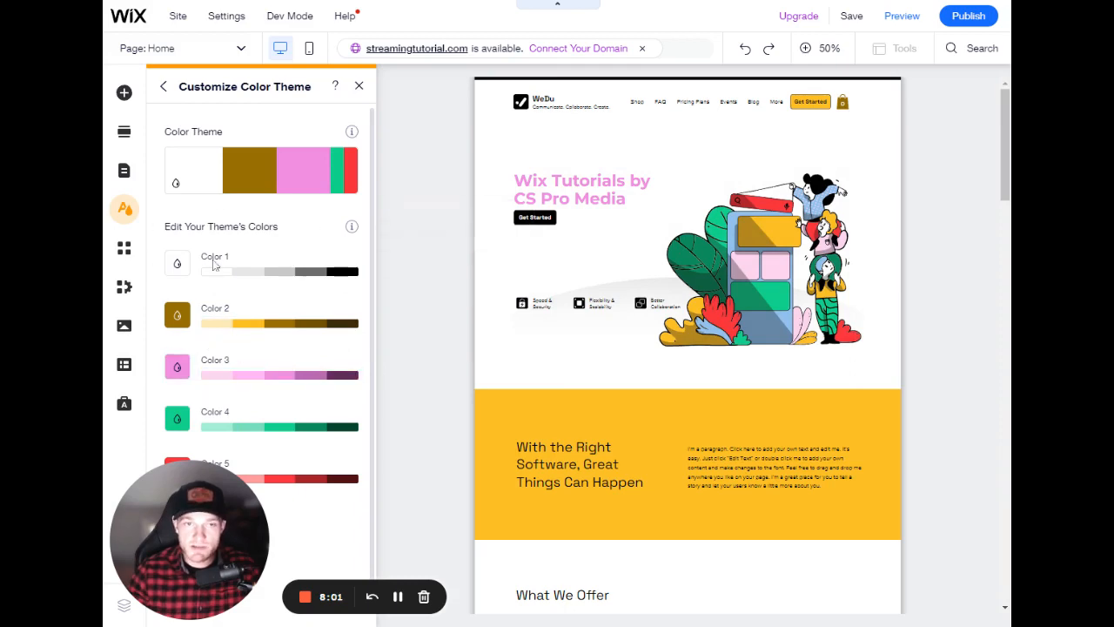
pyautogui.click(357, 86)
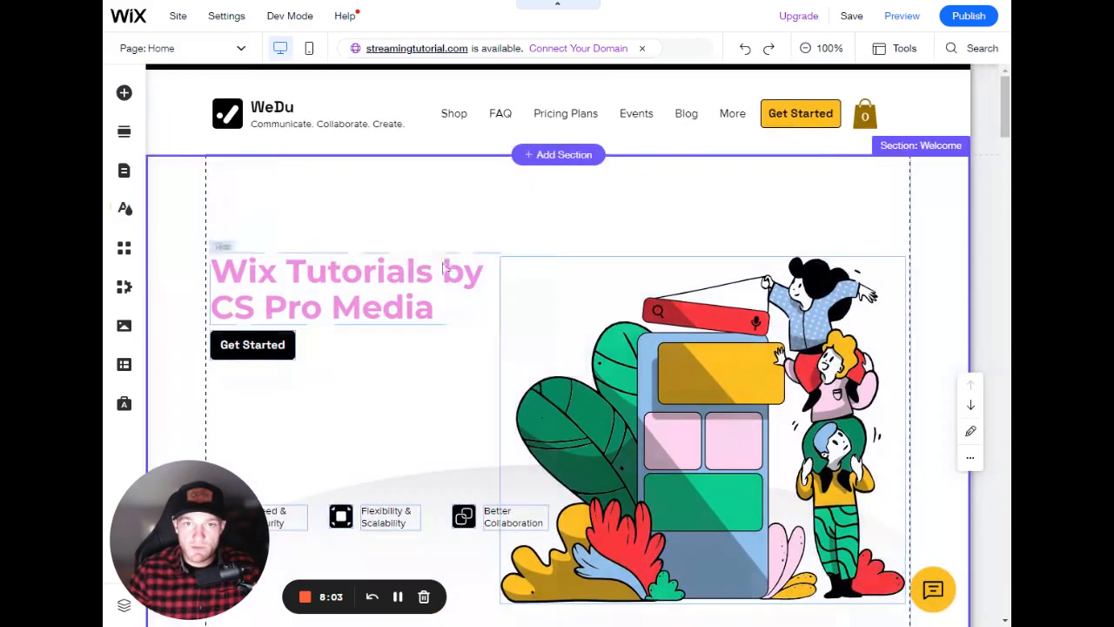
pyautogui.click(348, 298)
pyautogui.moveTo(348, 299); pyautogui.dragTo(322, 305)
pyautogui.click(525, 357)
# - Examine the link options for the Terms & Conditions footer text, browsing the list of pages to link to
pyautogui.scroll(-7, 480, 308)
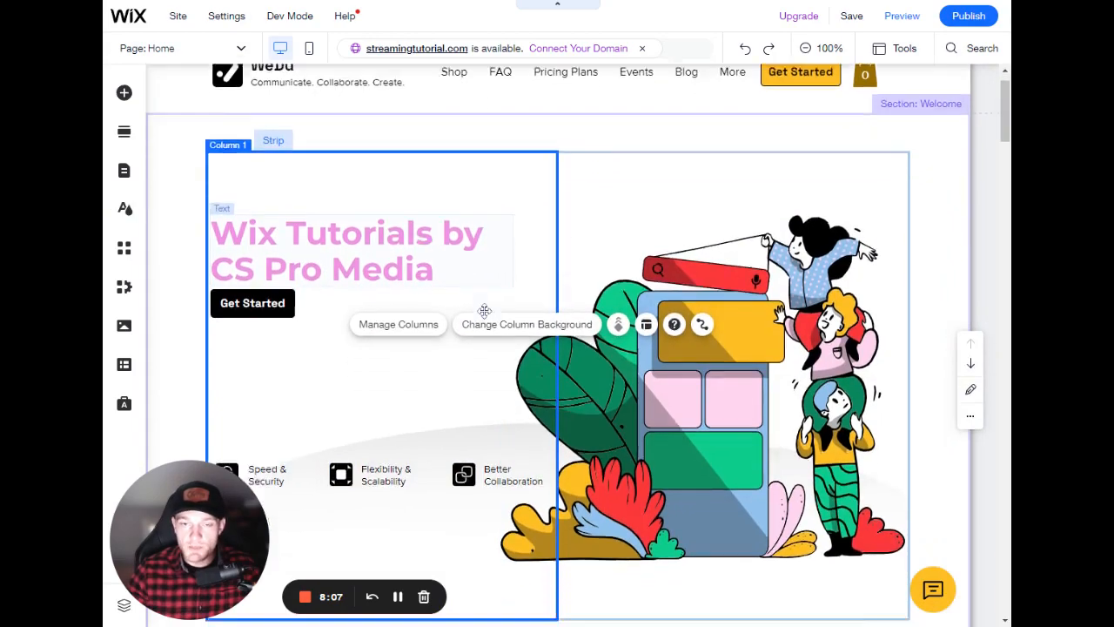
pyautogui.scroll(-20, 477, 303)
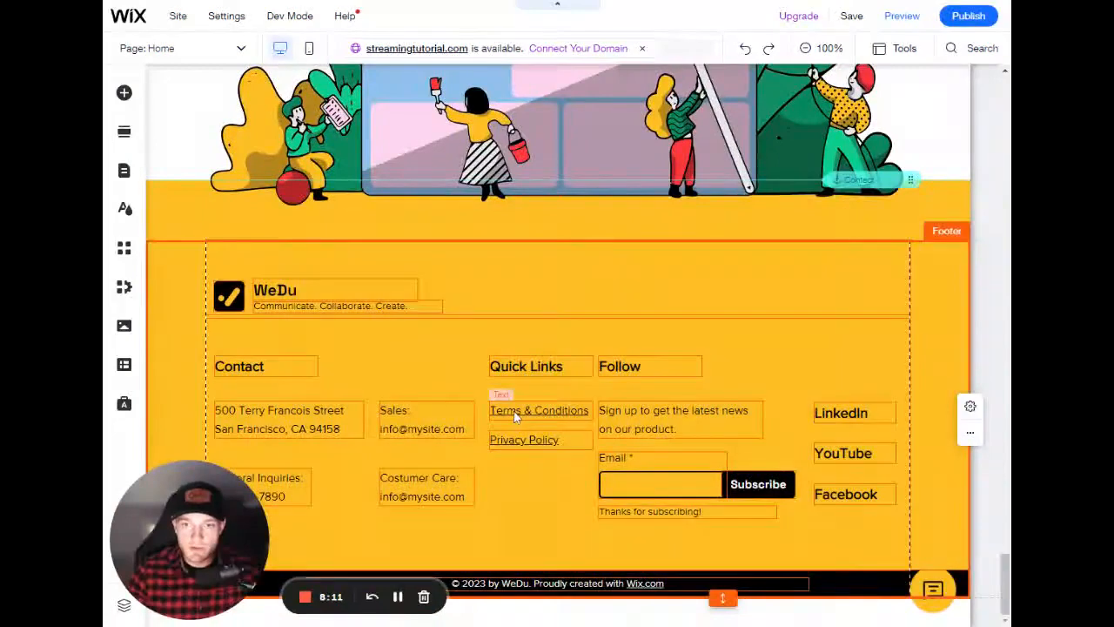
pyautogui.click(525, 408)
pyautogui.moveTo(523, 412); pyautogui.dragTo(525, 411)
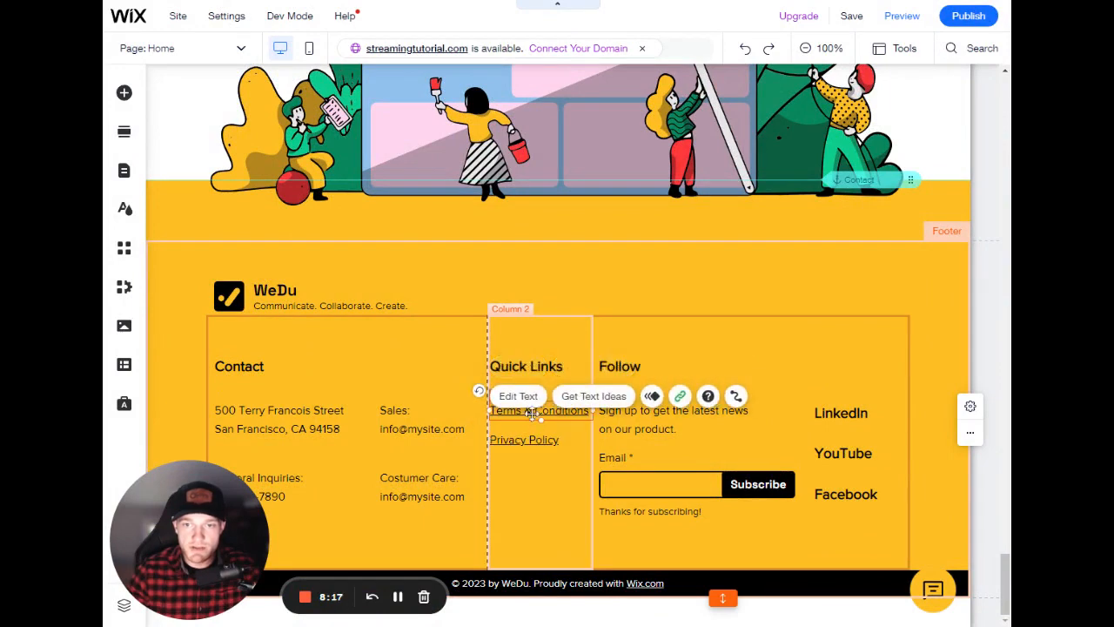
pyautogui.doubleClick(534, 414)
pyautogui.click(448, 330)
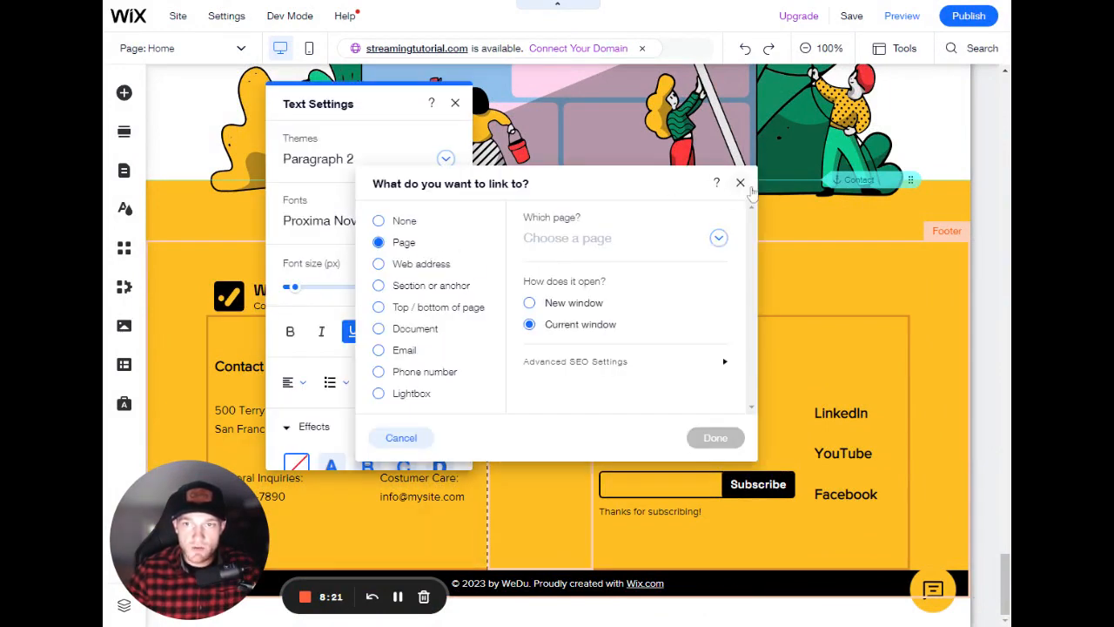
pyautogui.click(614, 237)
pyautogui.scroll(-5, 605, 357)
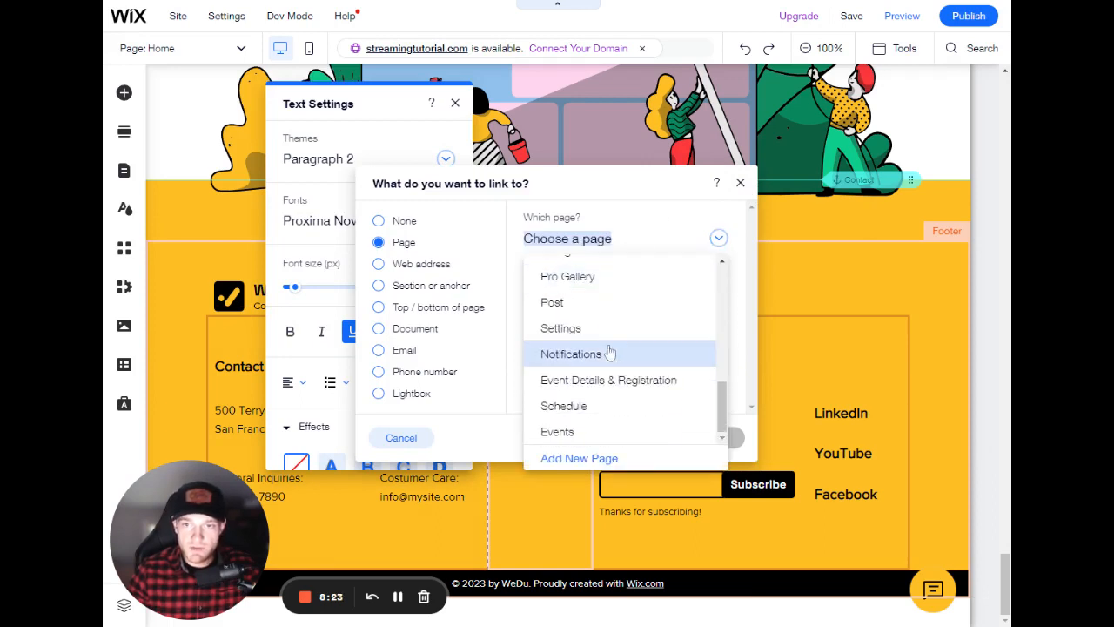
pyautogui.scroll(5, 609, 413)
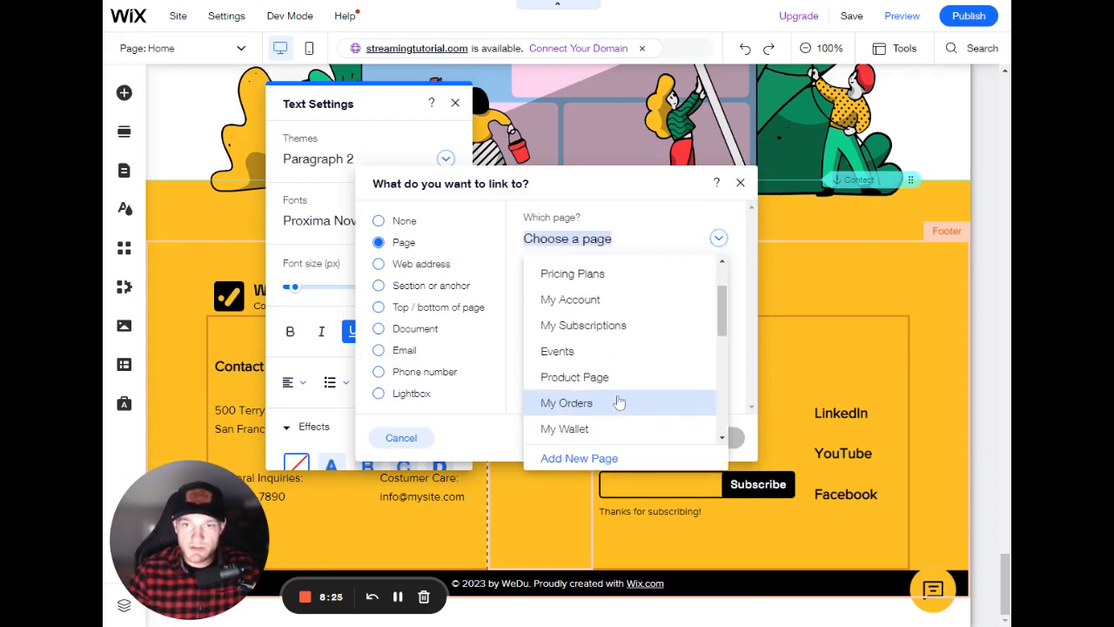
pyautogui.scroll(2, 619, 396)
pyautogui.scroll(-5, 617, 352)
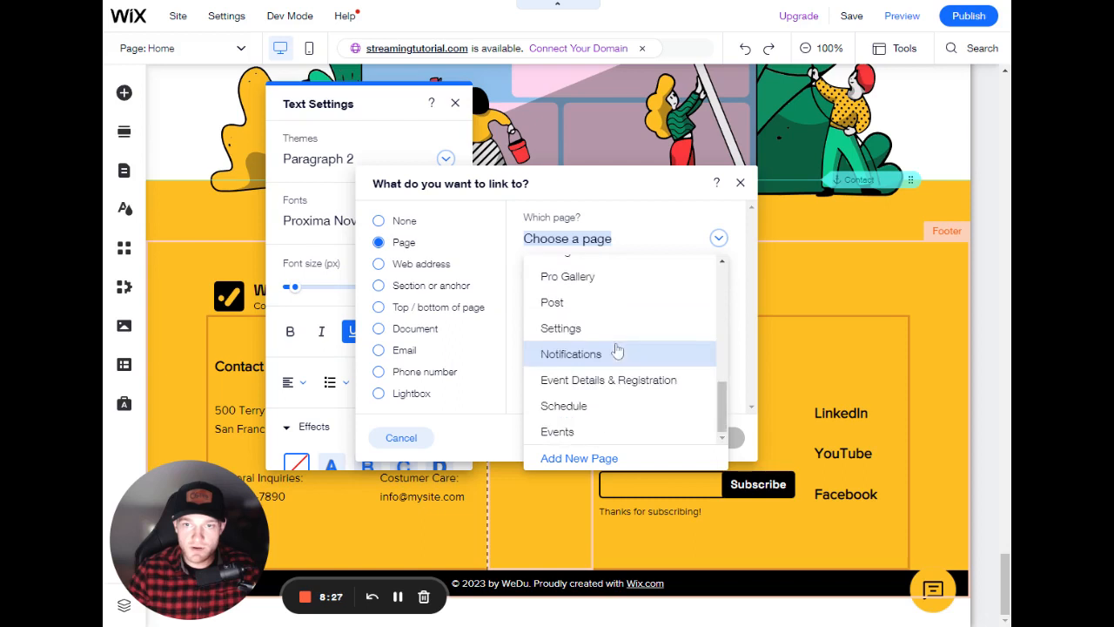
pyautogui.scroll(8, 622, 357)
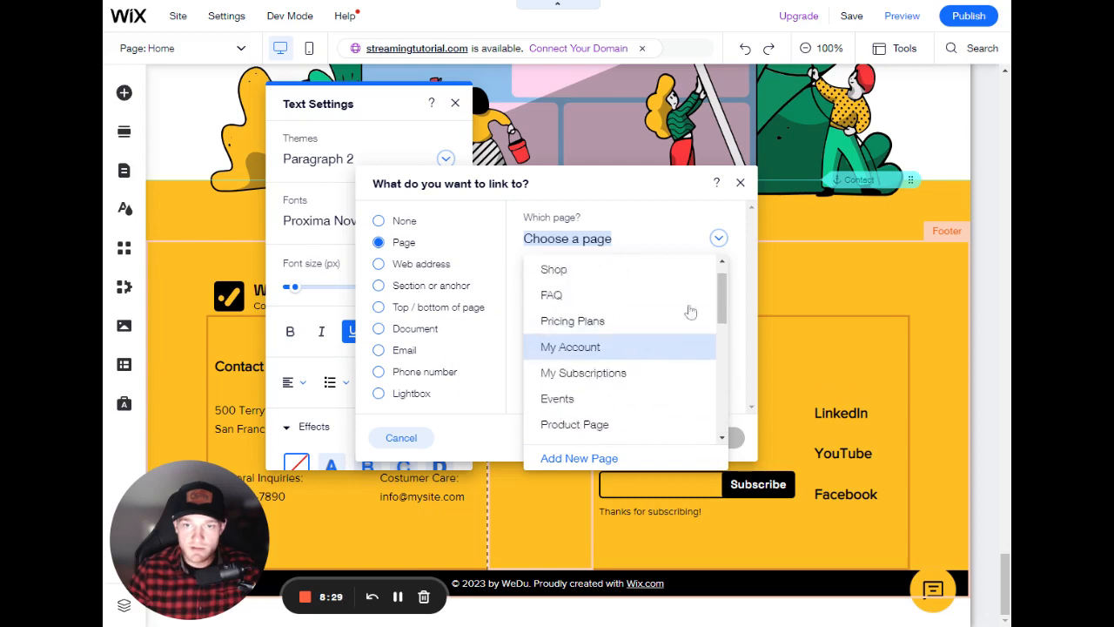
pyautogui.click(749, 178)
pyautogui.click(741, 183)
pyautogui.click(536, 419)
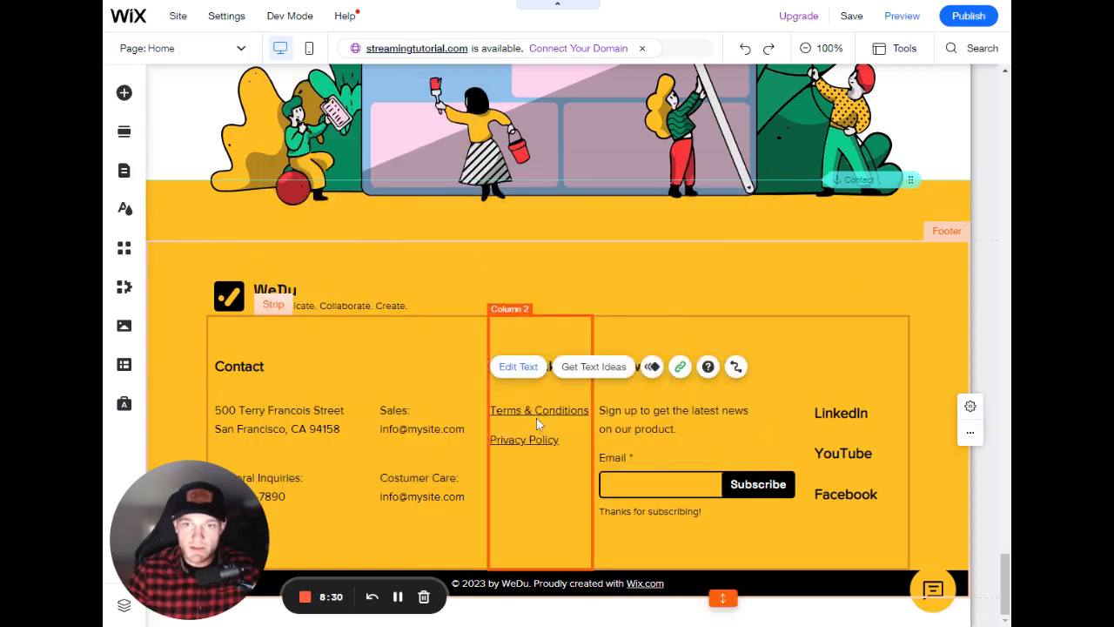
pyautogui.doubleClick(564, 408)
pyautogui.click(452, 336)
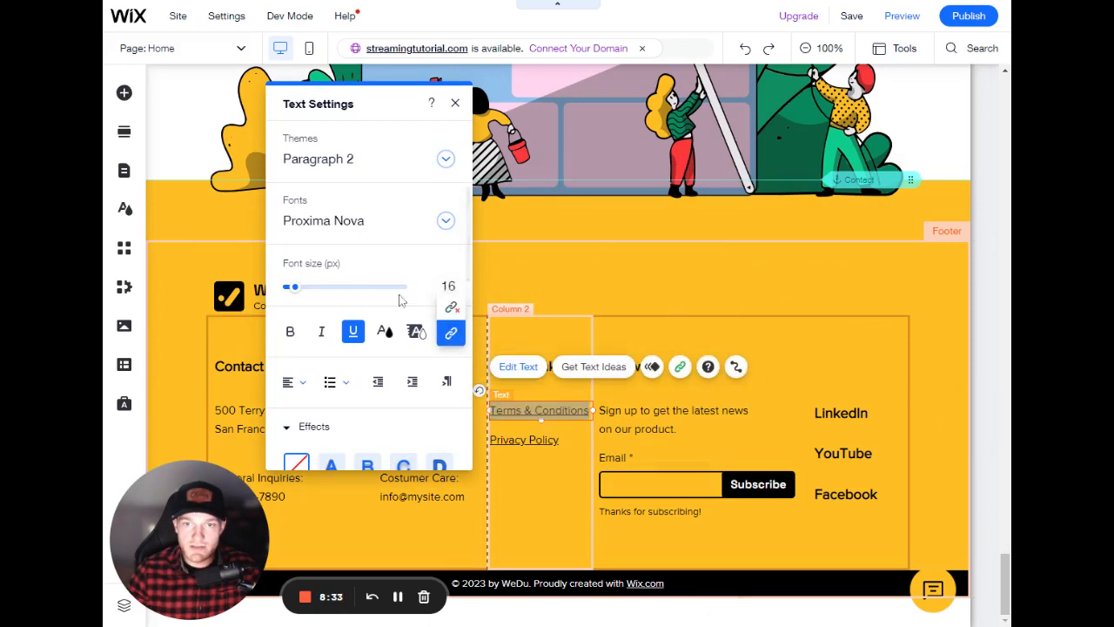
pyautogui.click(450, 333)
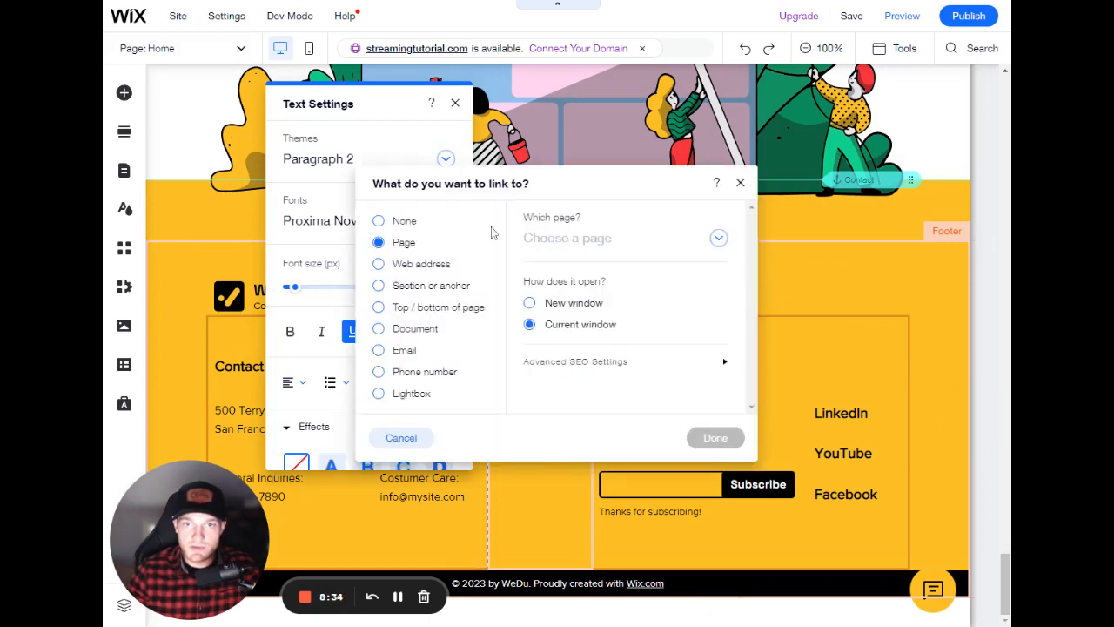
pyautogui.click(741, 183)
pyautogui.click(523, 468)
pyautogui.click(523, 467)
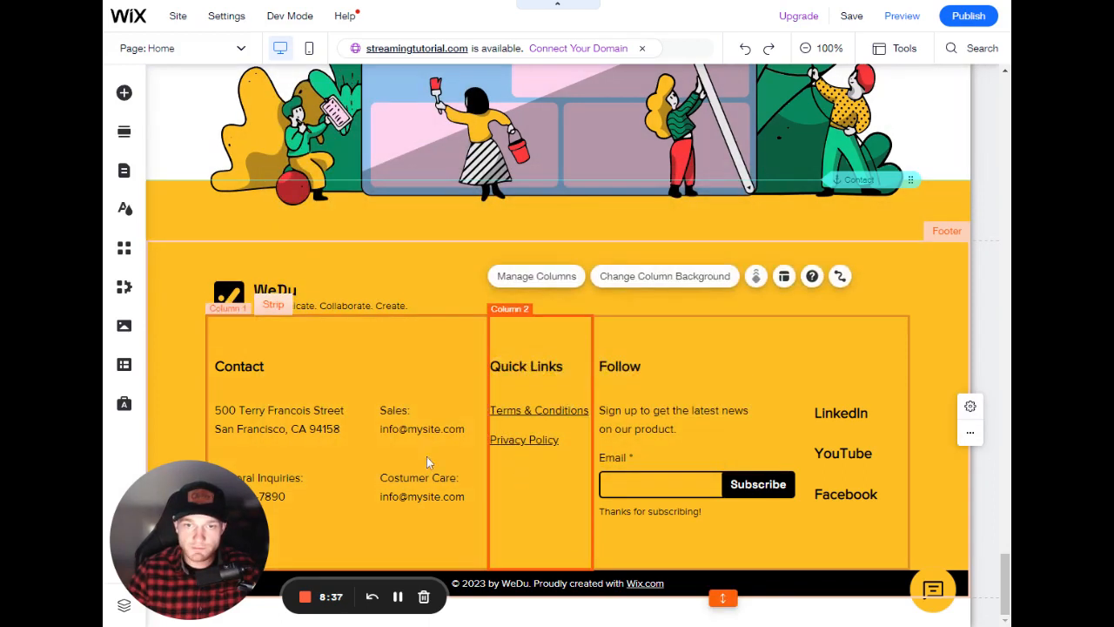
# - Link the Sales email text to the site's email address with the subject Hey! and remove its underline
pyautogui.click(411, 430)
pyautogui.click(409, 428)
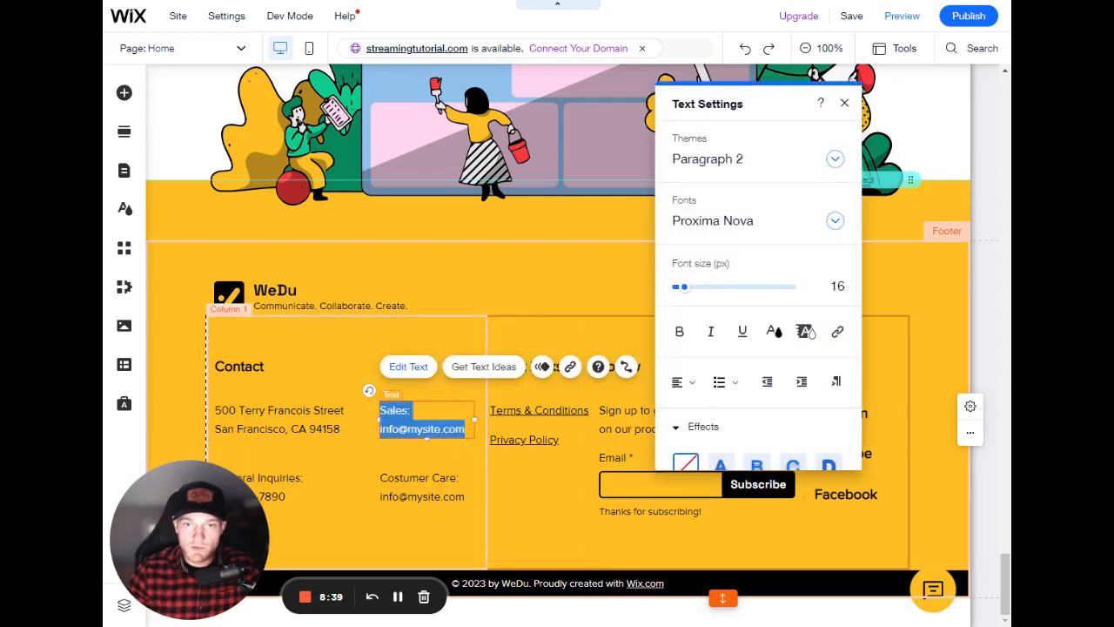
pyautogui.click(429, 429)
pyautogui.moveTo(465, 429); pyautogui.dragTo(383, 429)
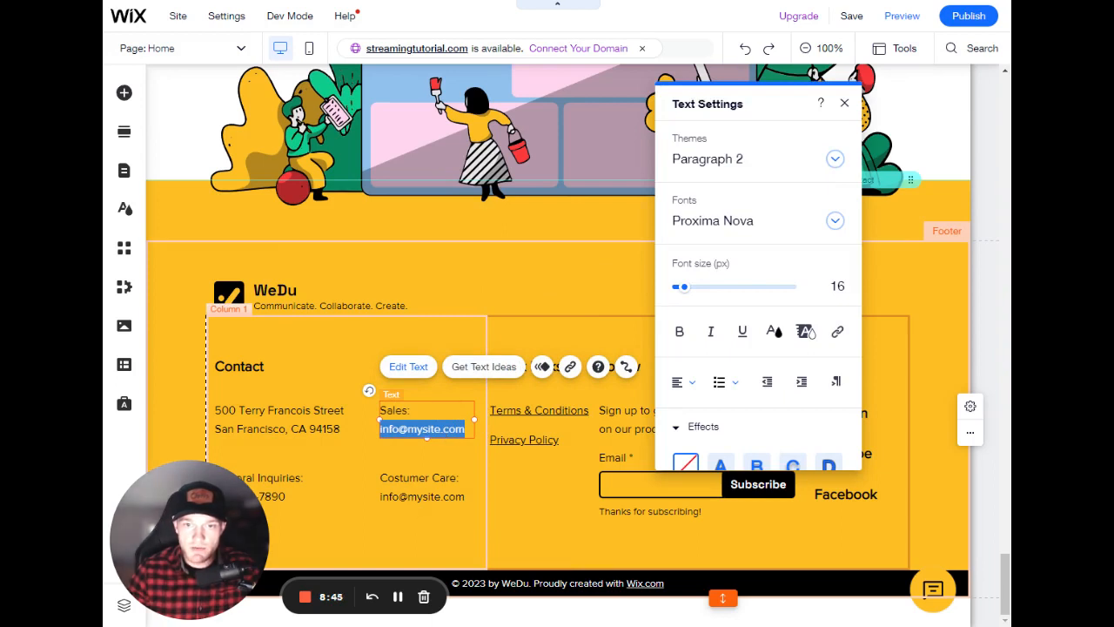
pyautogui.click(391, 428)
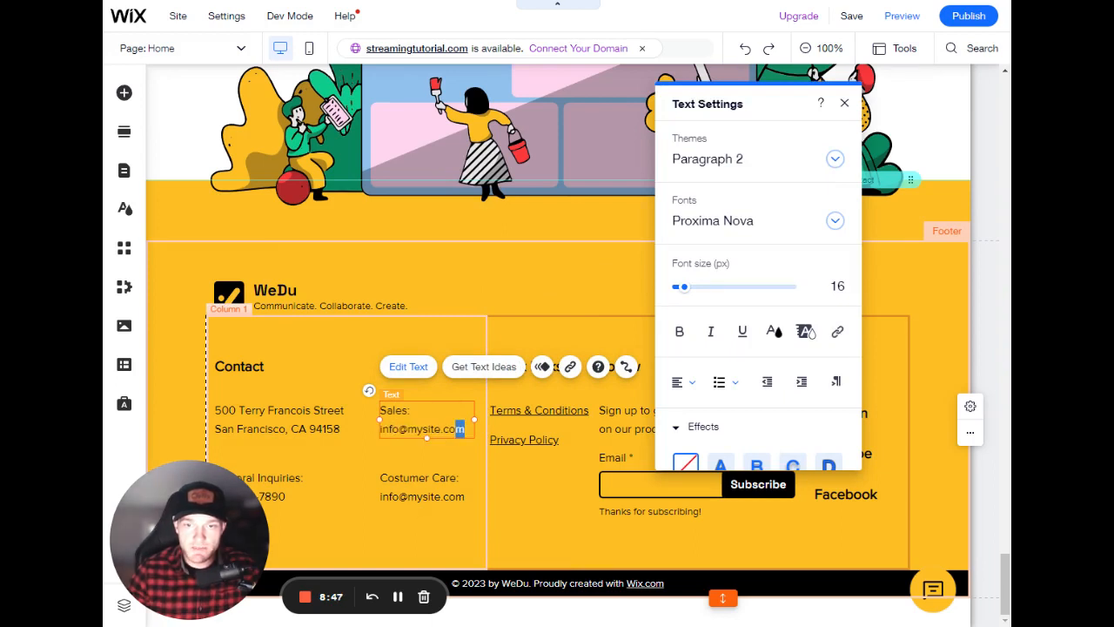
pyautogui.moveTo(450, 429); pyautogui.dragTo(379, 430)
pyautogui.hotkey('ctrl', 'c')
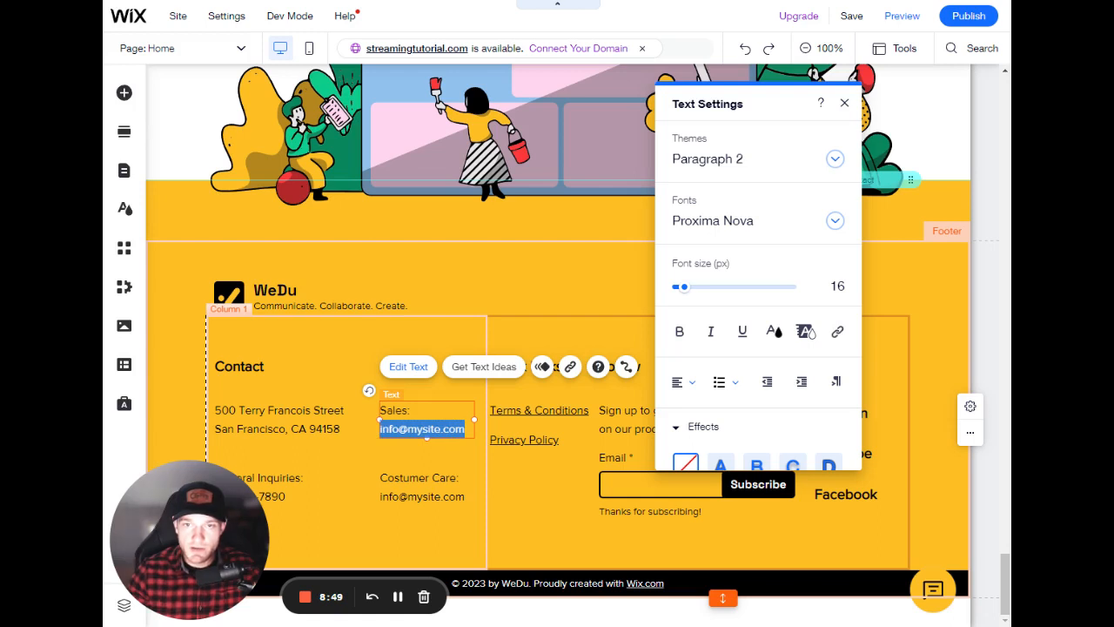
pyautogui.click(838, 331)
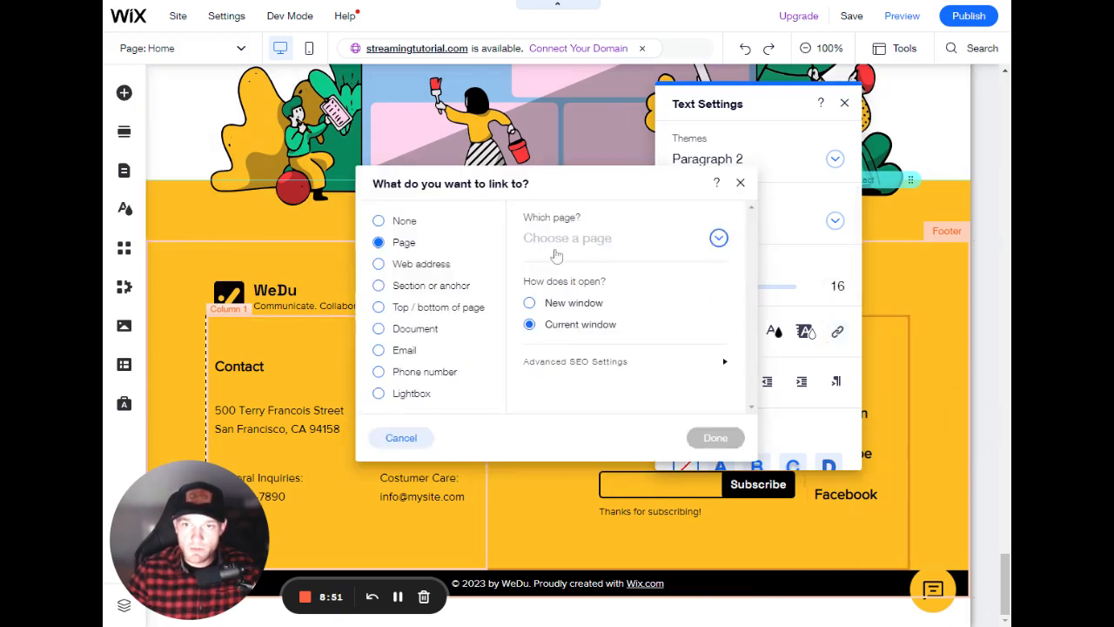
pyautogui.click(403, 352)
pyautogui.hotkey('ctrl', 'v')
pyautogui.press('Tab')
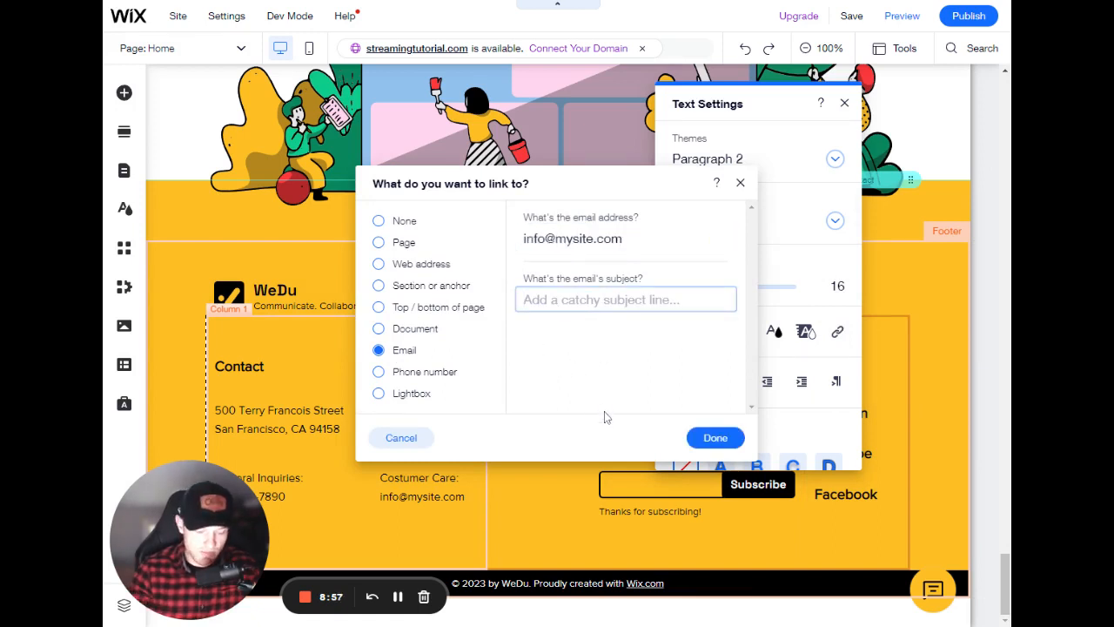
pyautogui.write('Hey!')
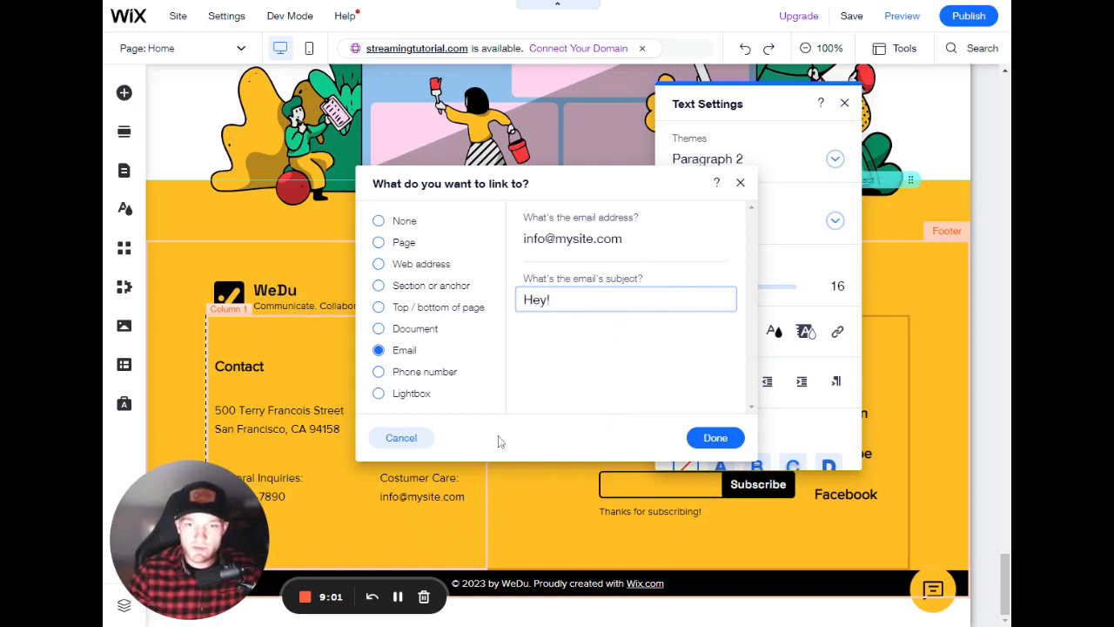
pyautogui.moveTo(550, 300); pyautogui.dragTo(514, 316)
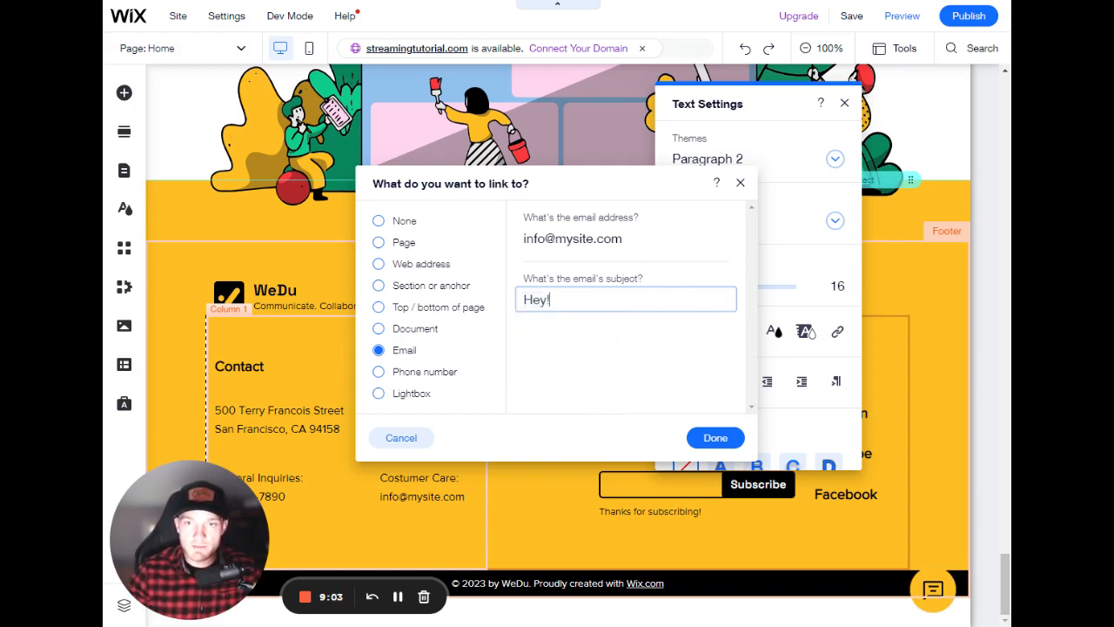
pyautogui.click(716, 437)
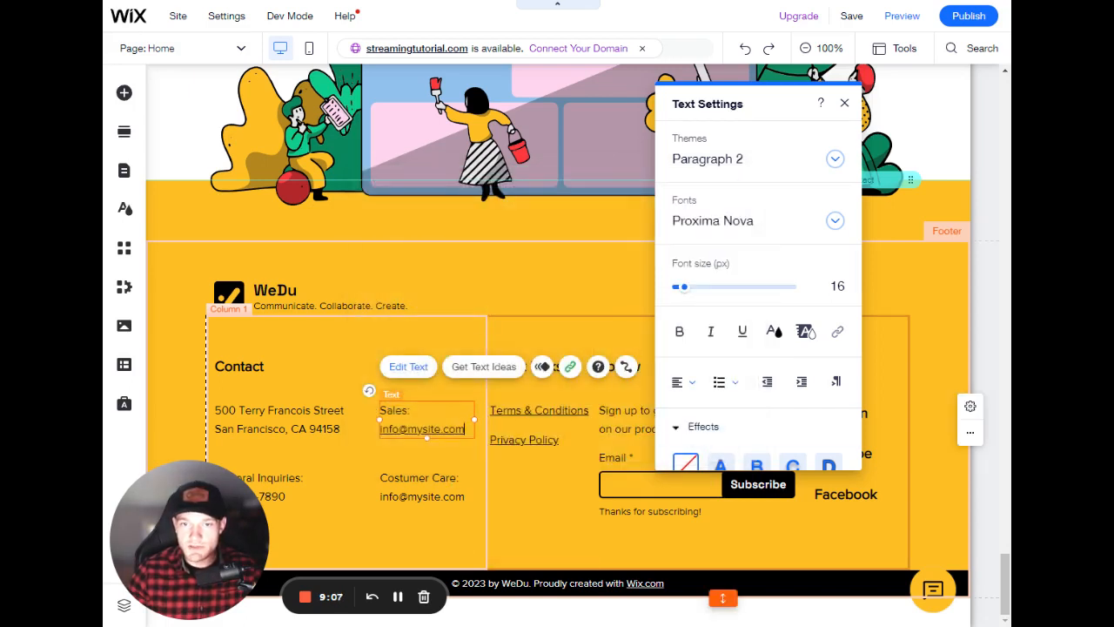
pyautogui.moveTo(467, 429); pyautogui.dragTo(379, 429)
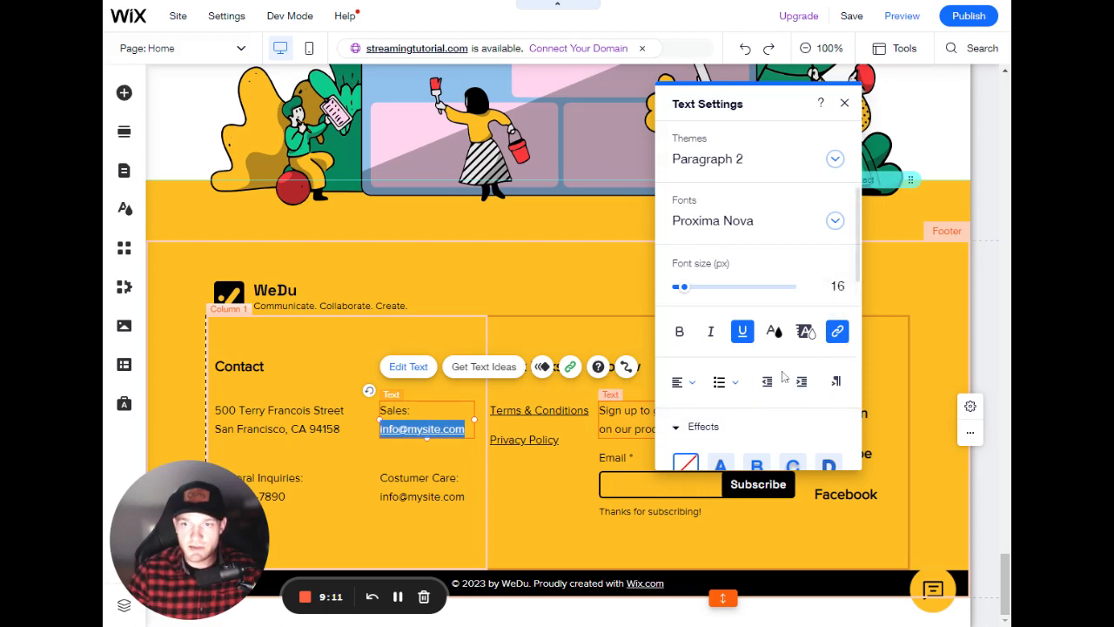
pyautogui.click(743, 331)
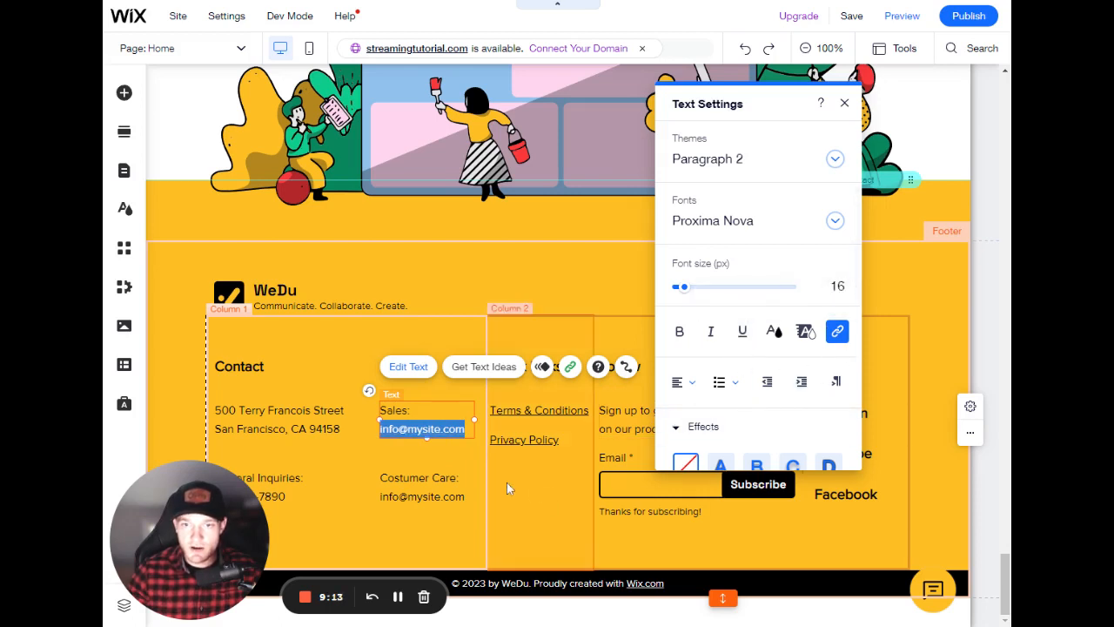
# - Link the General Inquiries phone number text to the phone number
pyautogui.click(437, 492)
pyautogui.doubleClick(434, 494)
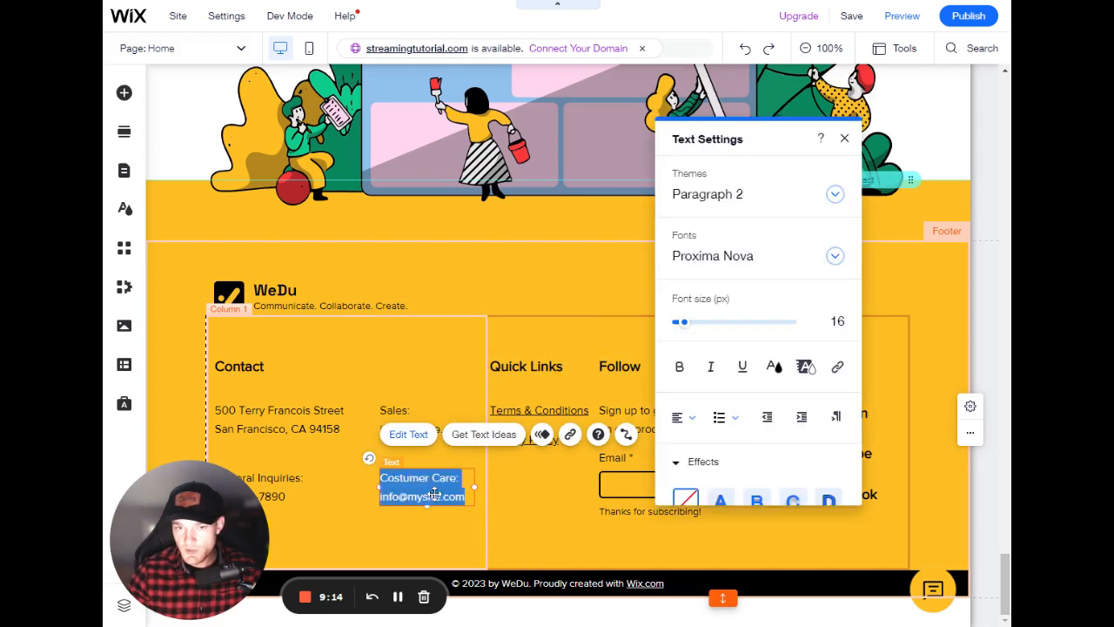
pyautogui.click(287, 514)
pyautogui.moveTo(291, 493); pyautogui.dragTo(276, 472)
pyautogui.doubleClick(349, 470)
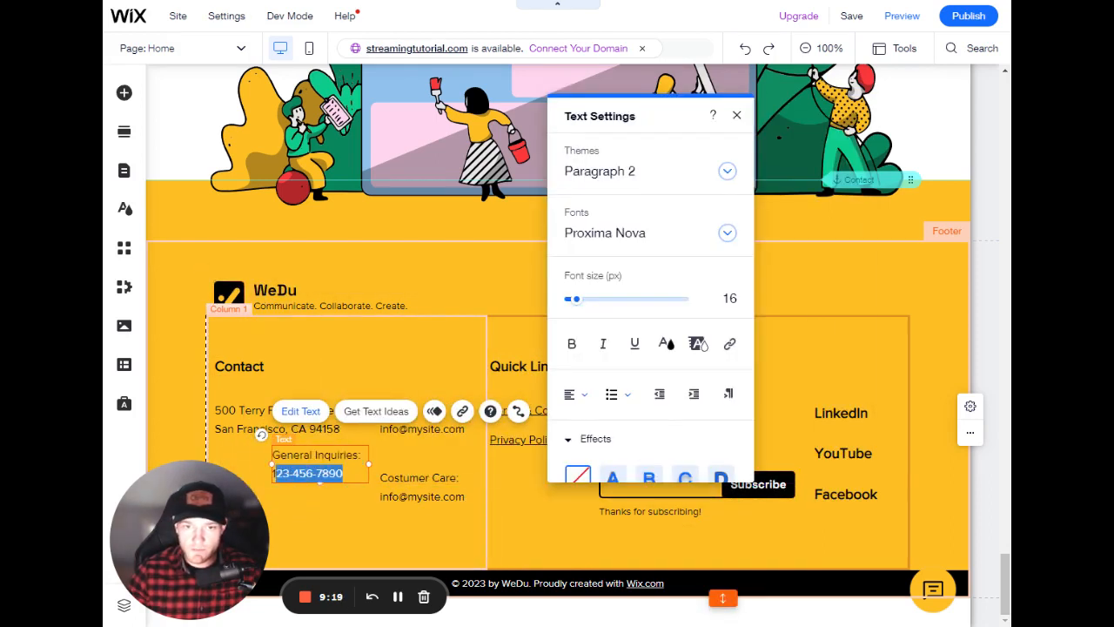
pyautogui.tripleClick(280, 473)
pyautogui.hotkey('ctrl', 'c')
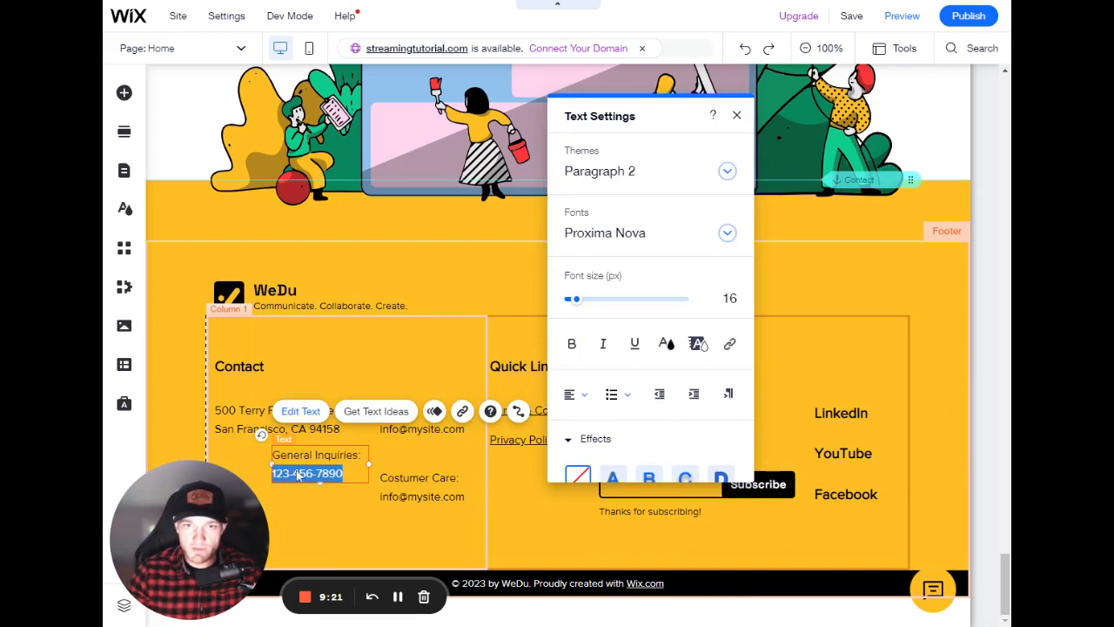
pyautogui.click(730, 343)
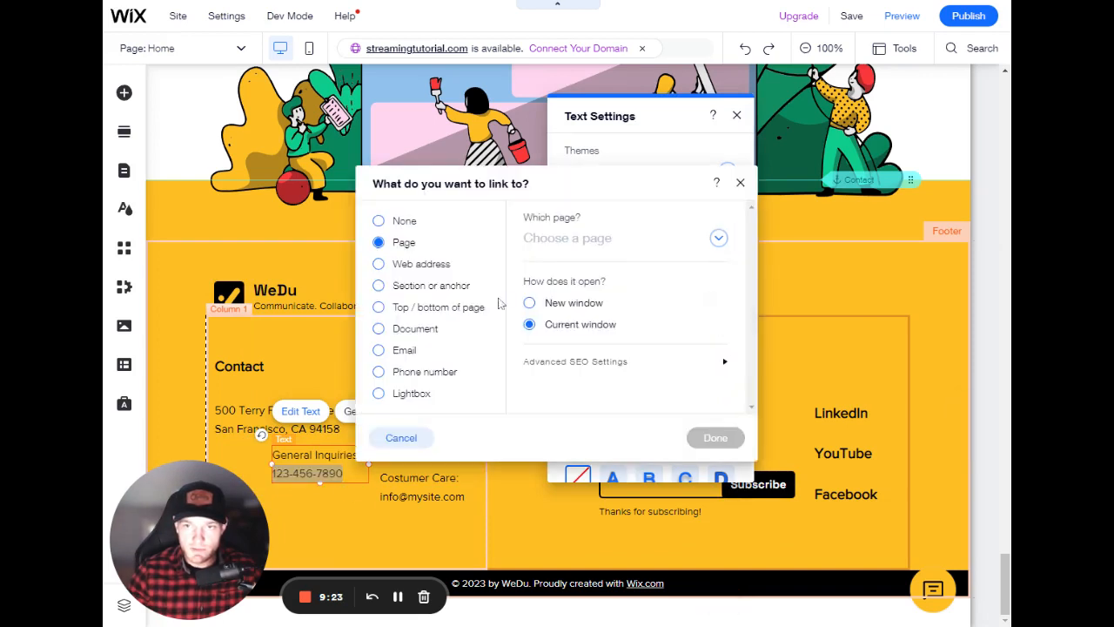
pyautogui.click(433, 374)
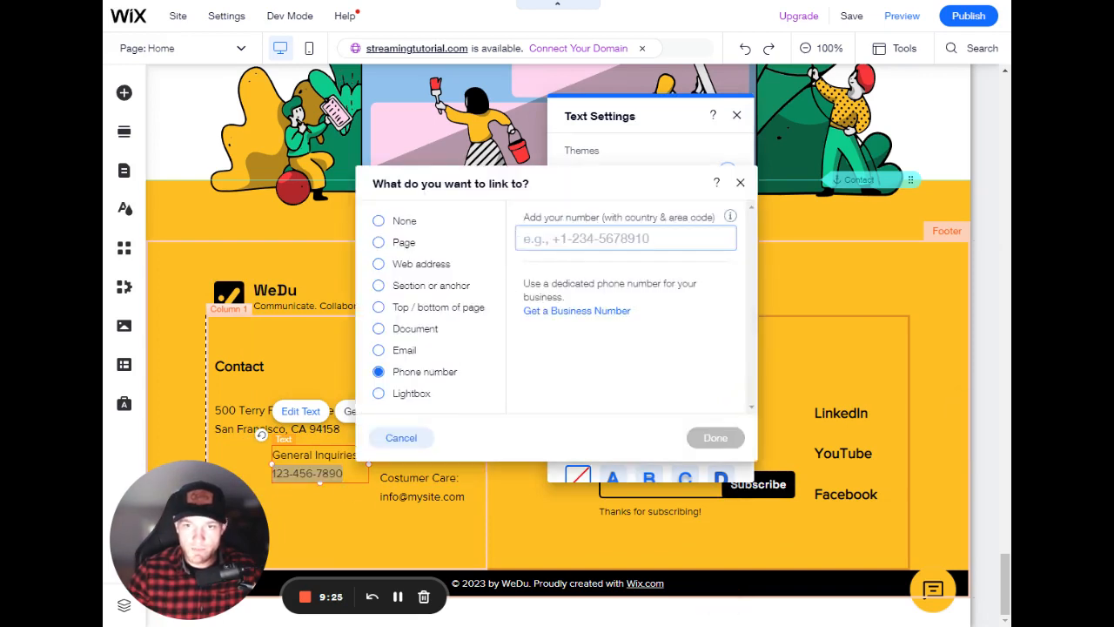
pyautogui.hotkey('ctrl', 'v')
pyautogui.click(715, 438)
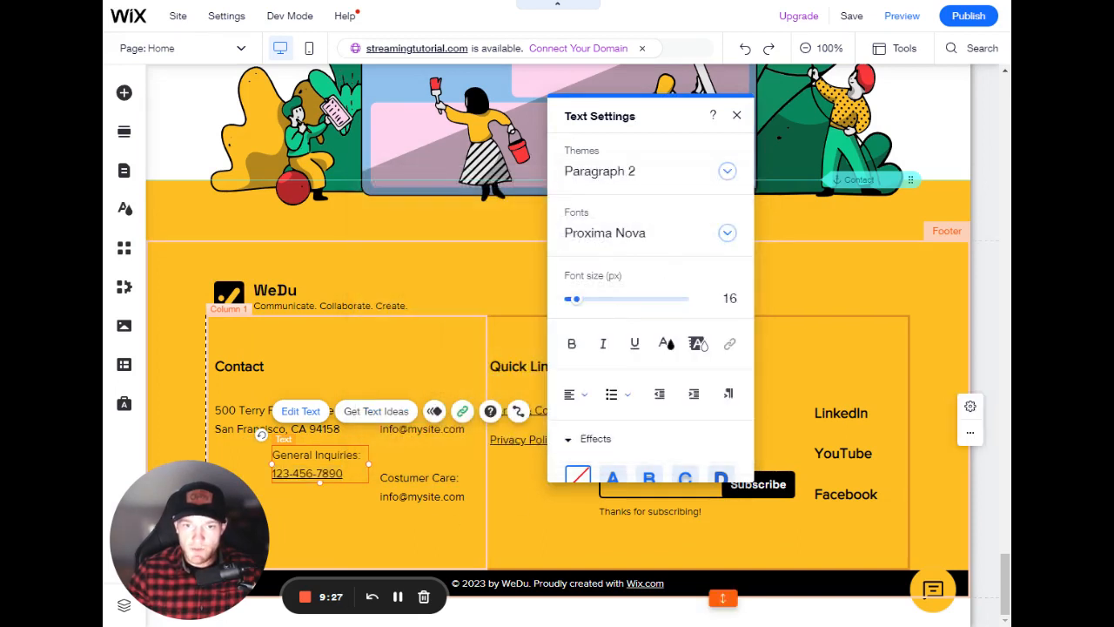
# - Remove the phone number's underline and shift the General Inquiries text left to align with the address
pyautogui.moveTo(345, 474); pyautogui.dragTo(271, 473)
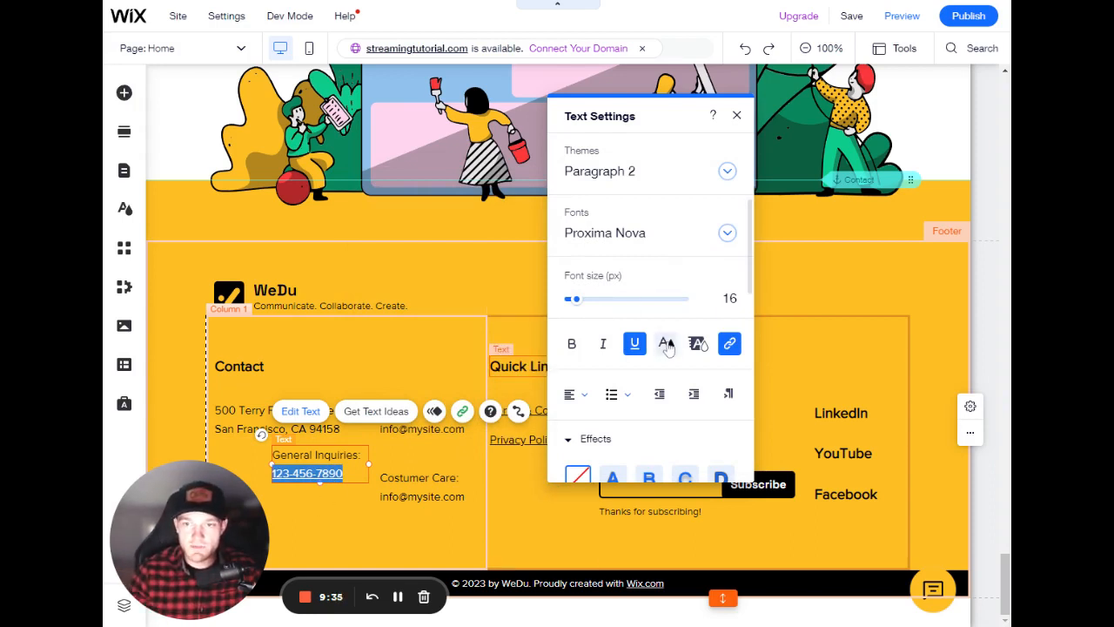
pyautogui.click(634, 343)
pyautogui.click(736, 115)
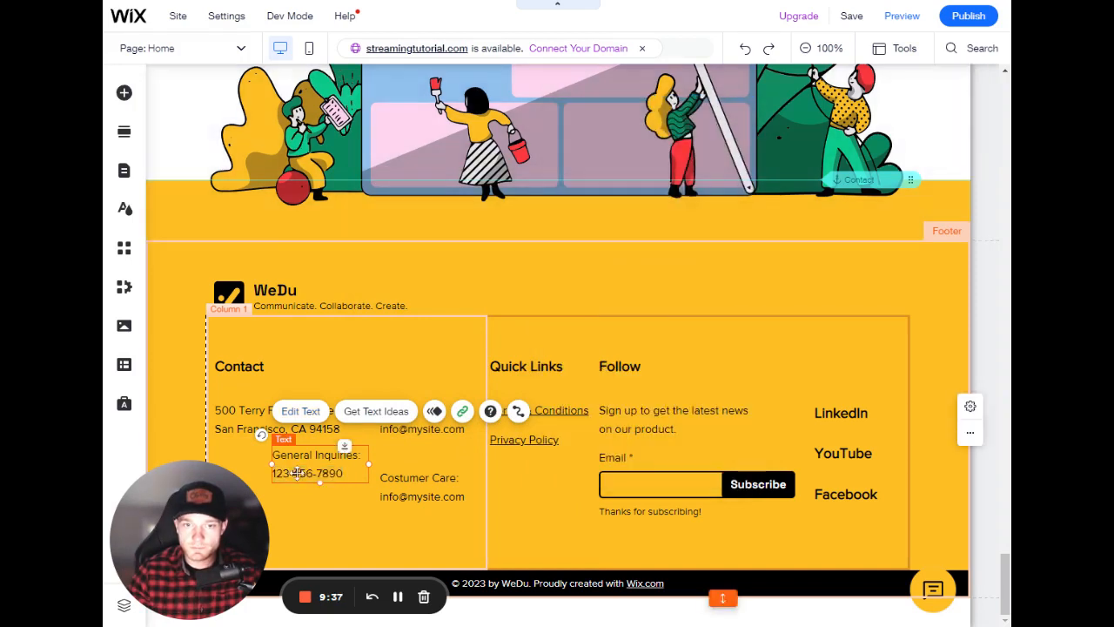
pyautogui.moveTo(287, 461)
pyautogui.mouseDown()
pyautogui.moveTo(230, 482)
pyautogui.moveTo(276, 462)
pyautogui.mouseUp()
pyautogui.click(325, 423)
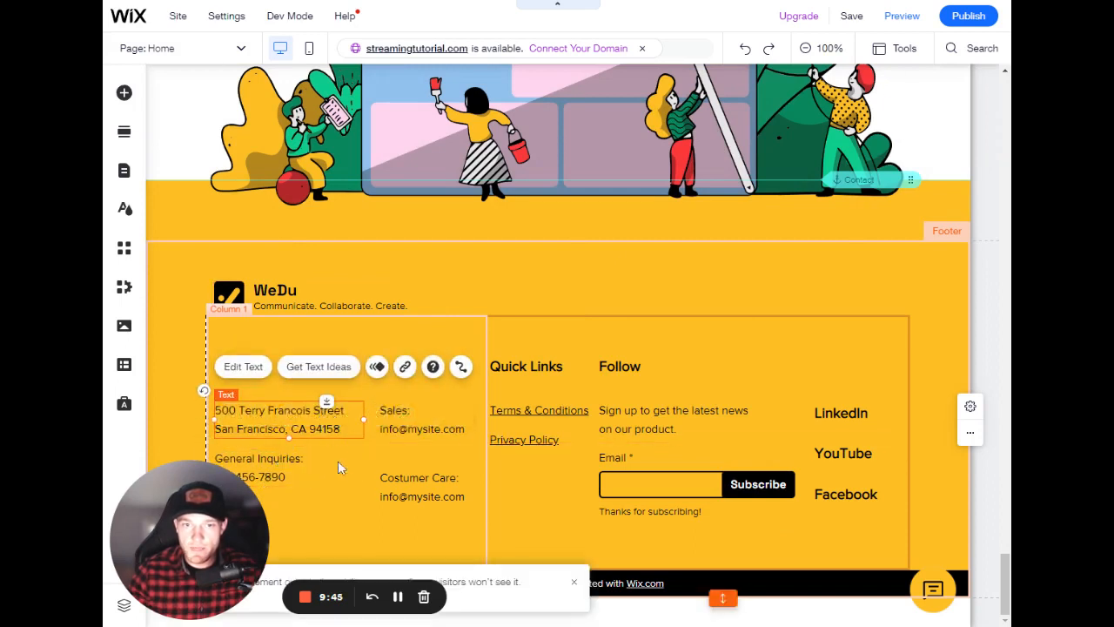
# - Examine the web address link option for the footer address text, then close the dialogs without linking
pyautogui.doubleClick(326, 429)
pyautogui.click(671, 330)
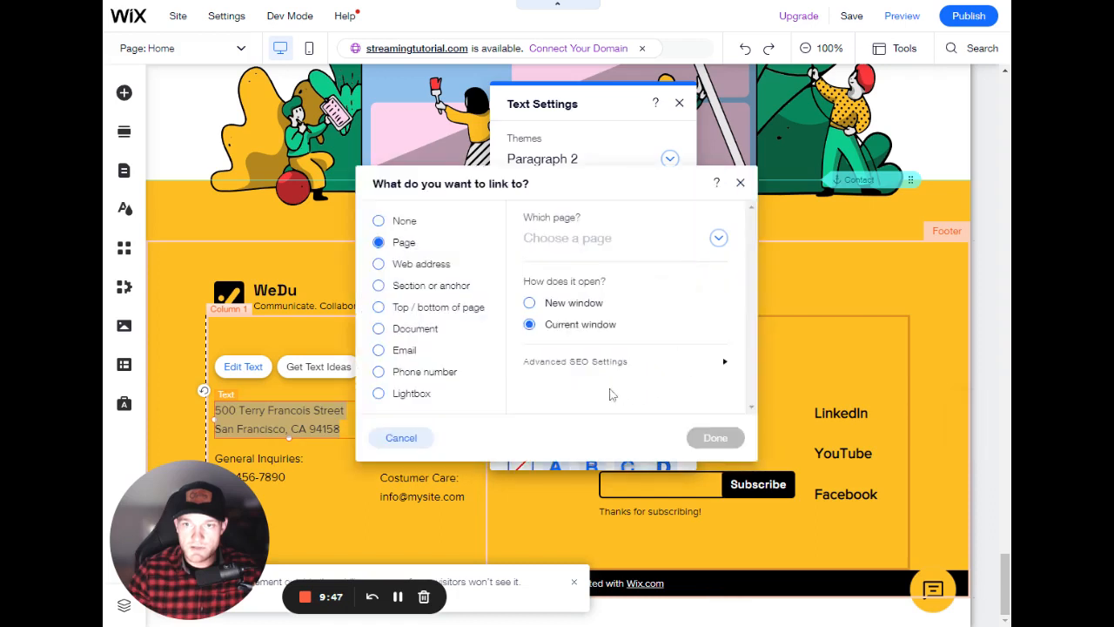
pyautogui.click(425, 265)
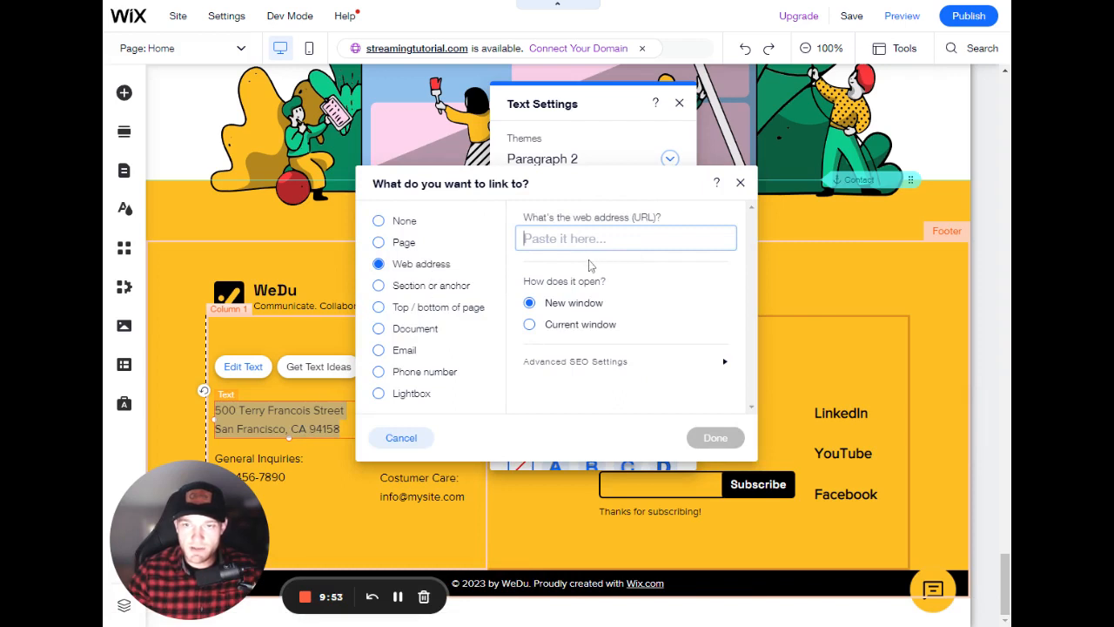
pyautogui.click(653, 308)
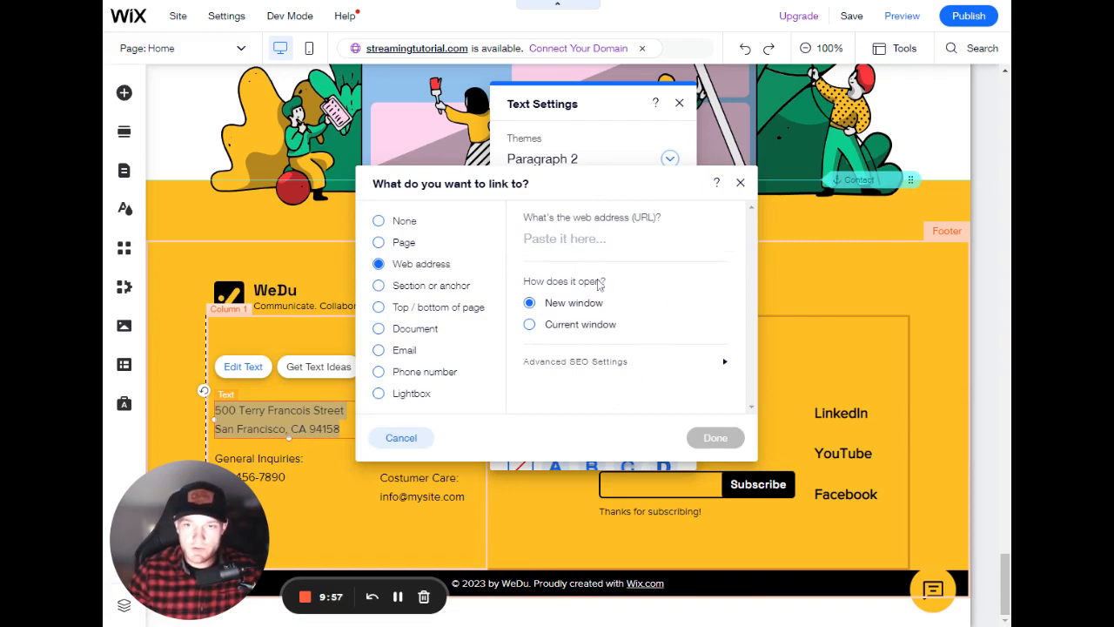
pyautogui.click(575, 239)
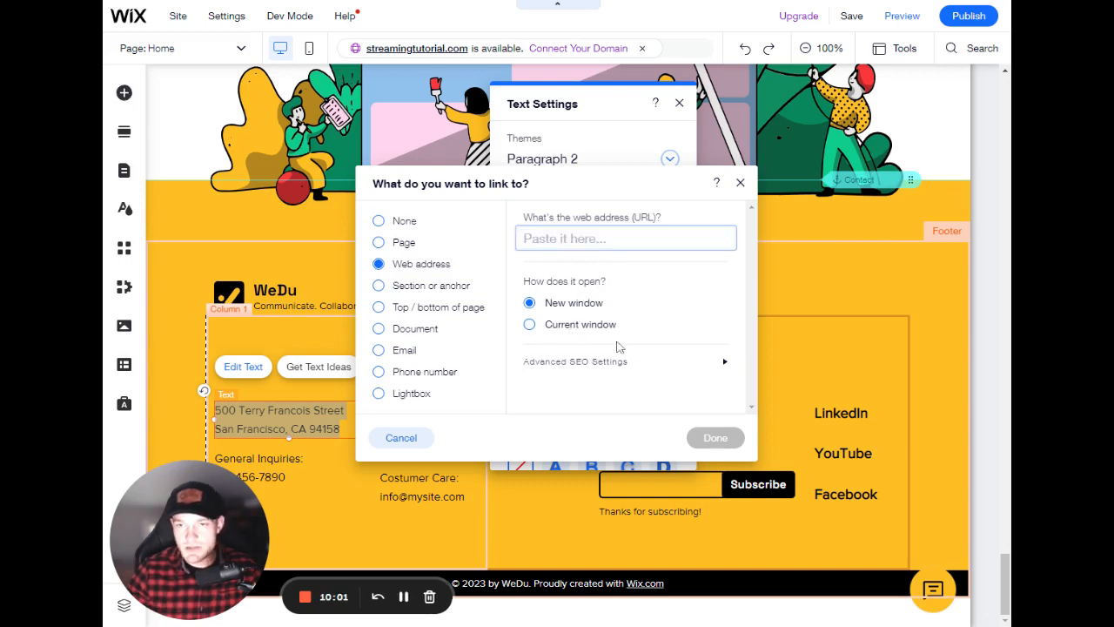
pyautogui.click(740, 182)
pyautogui.click(679, 103)
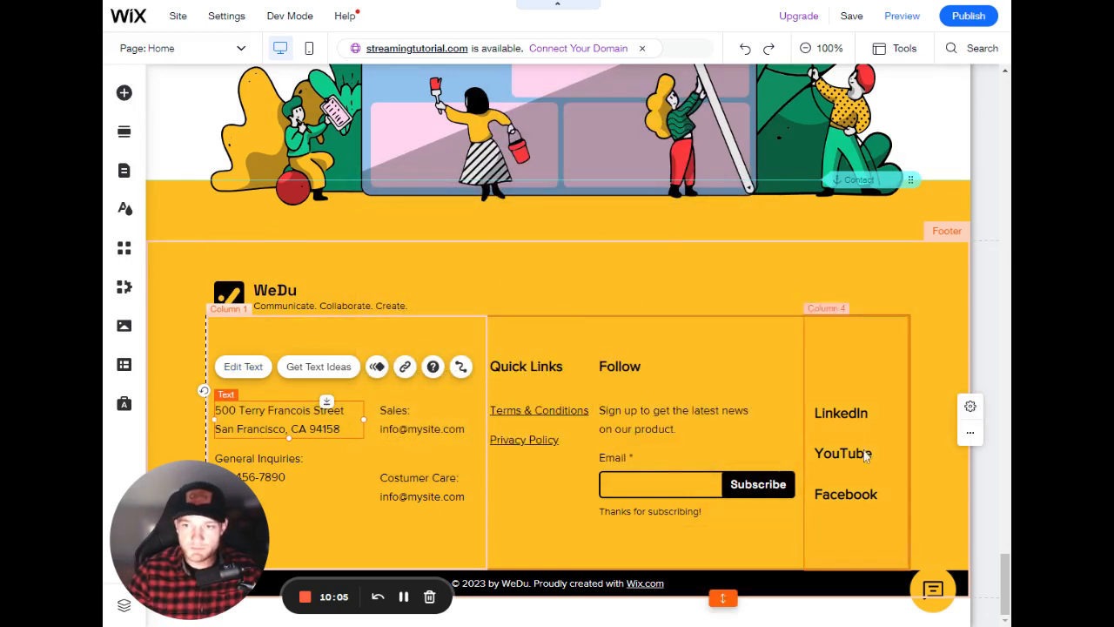
# - Inspect the existing web address link on the LinkedIn text in the footer's social column
pyautogui.click(857, 415)
pyautogui.click(849, 456)
pyautogui.click(858, 493)
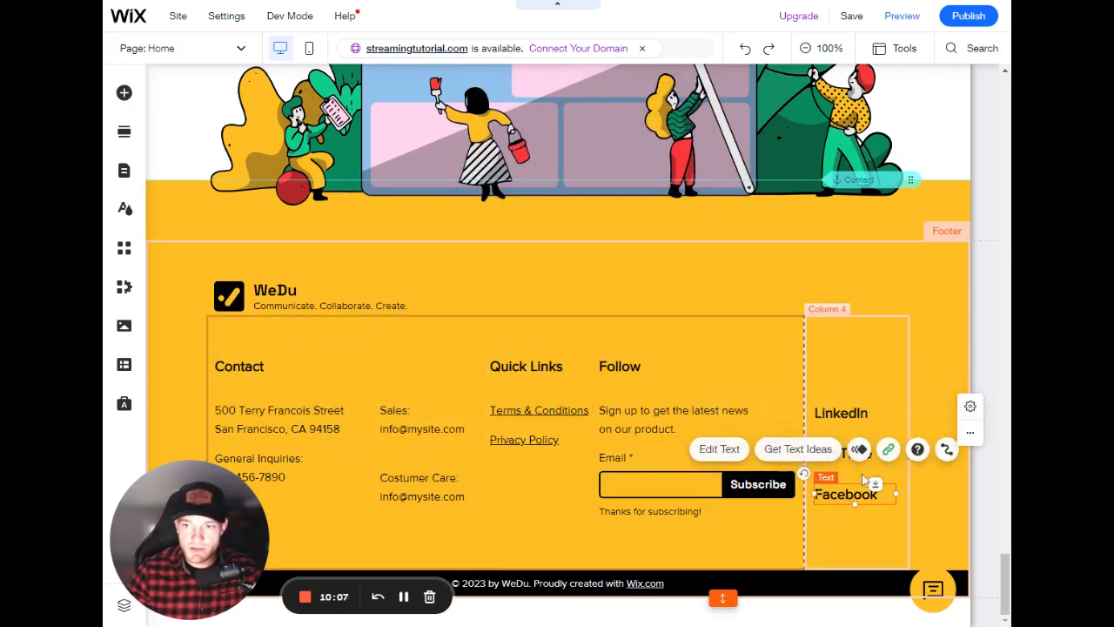
pyautogui.click(841, 415)
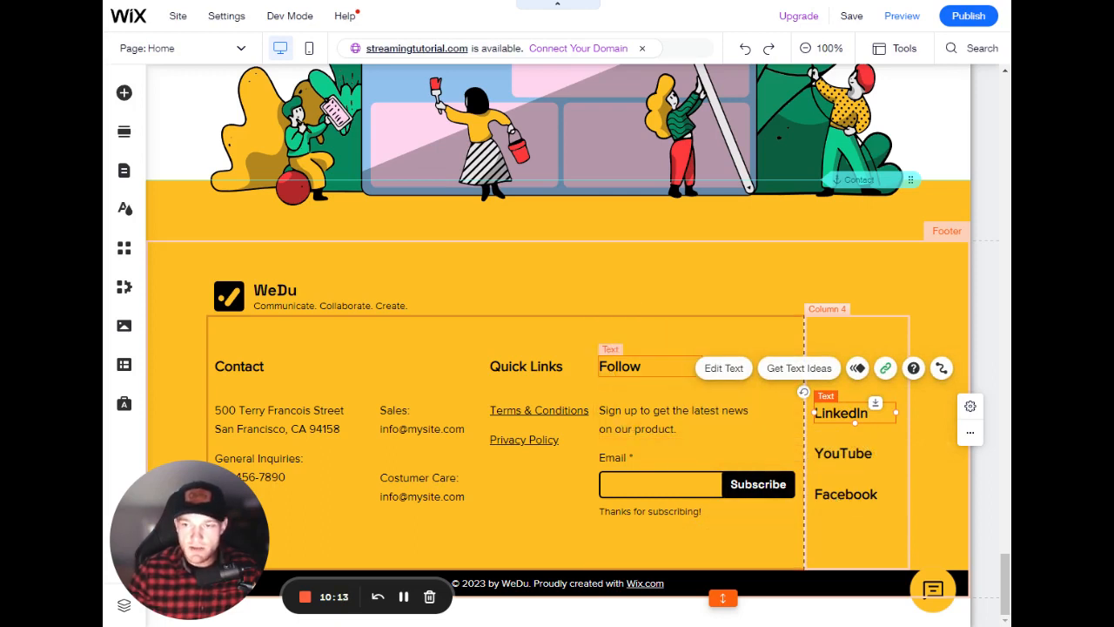
pyautogui.click(846, 455)
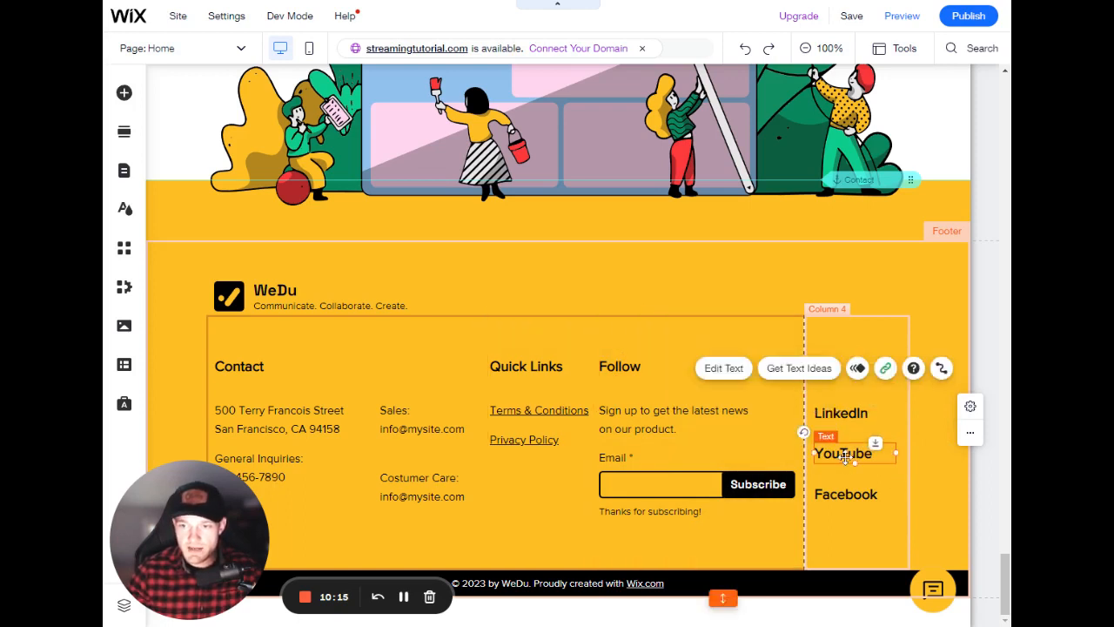
pyautogui.click(845, 416)
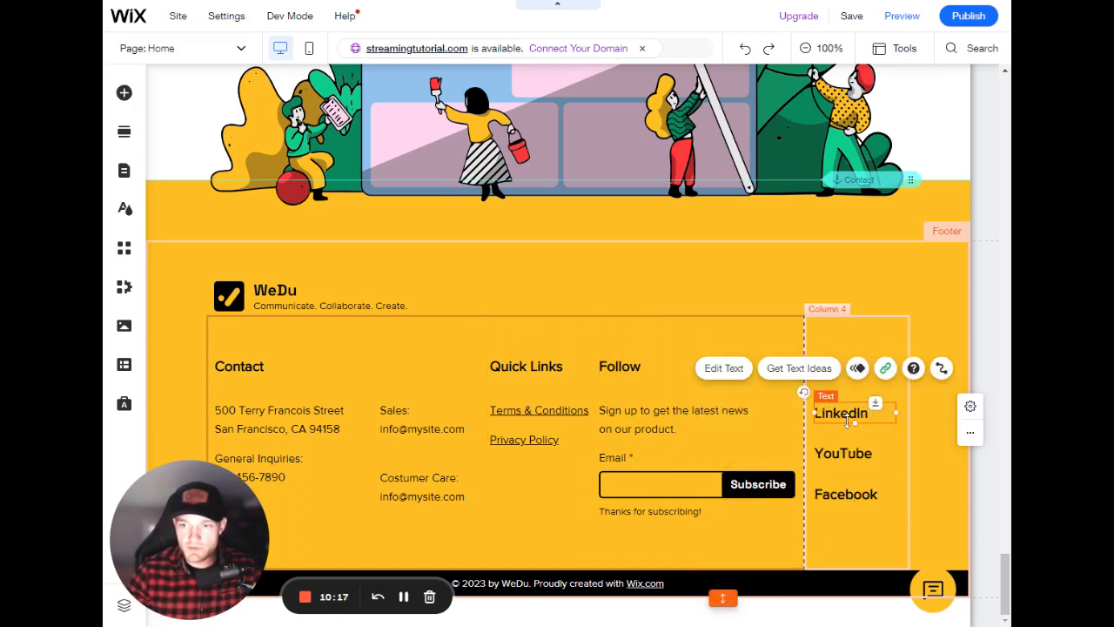
pyautogui.doubleClick(842, 416)
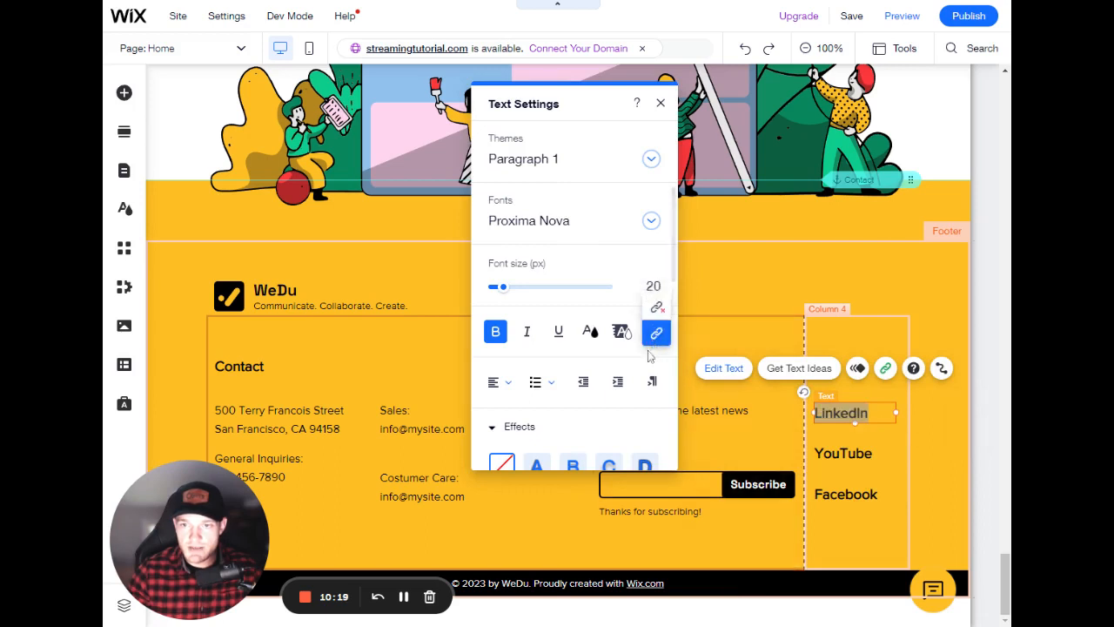
pyautogui.click(661, 337)
pyautogui.click(615, 239)
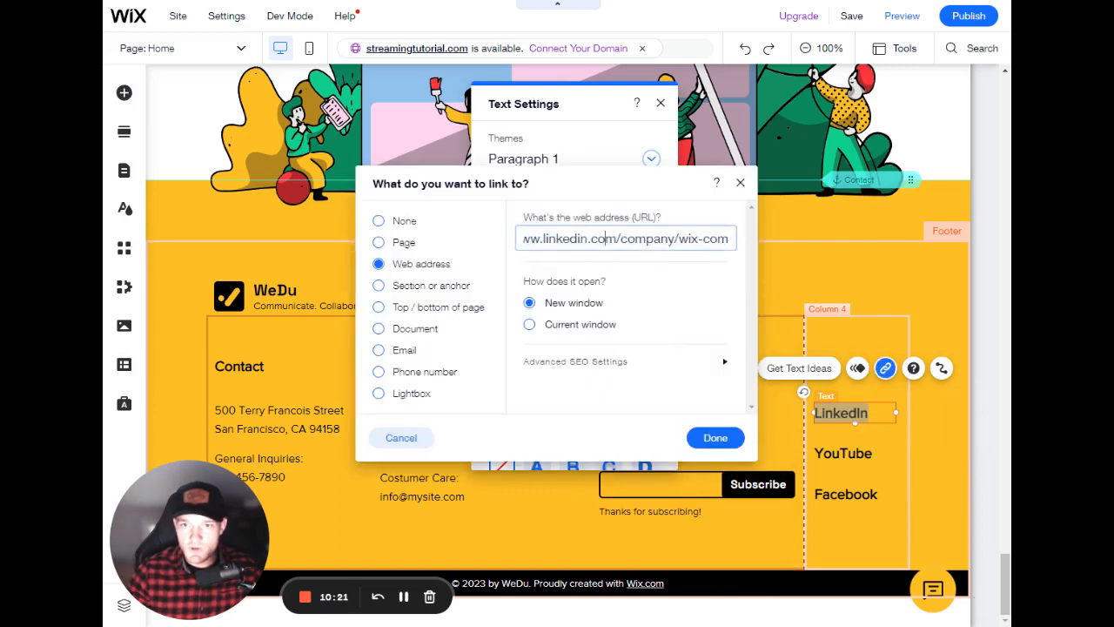
pyautogui.hotkey('ctrl', 'a')
pyautogui.click(599, 239)
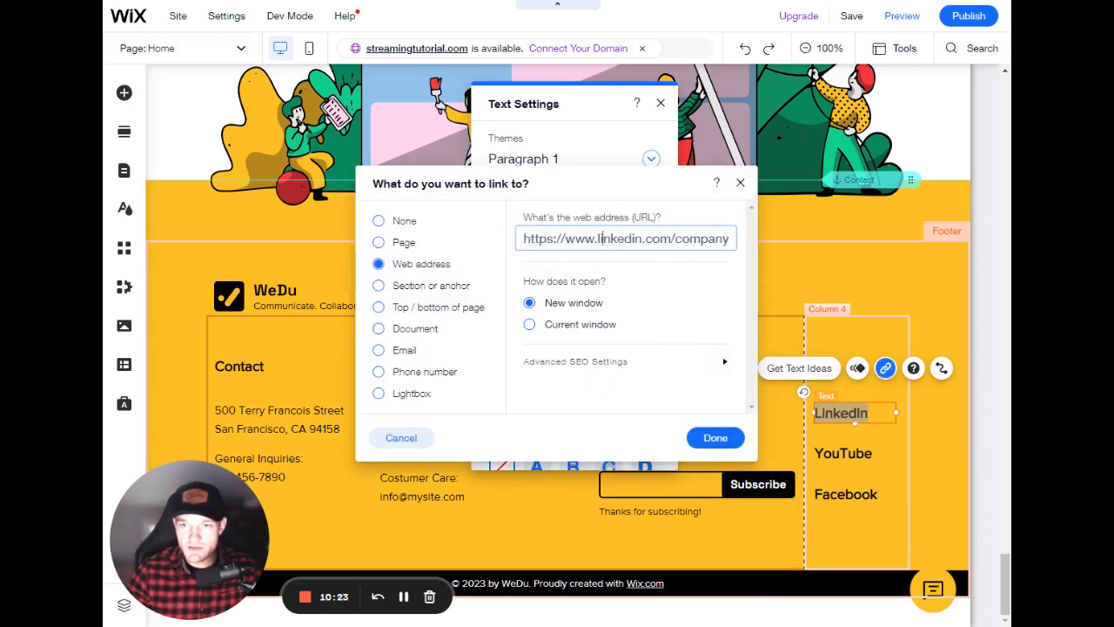
pyautogui.moveTo(532, 239); pyautogui.dragTo(748, 248)
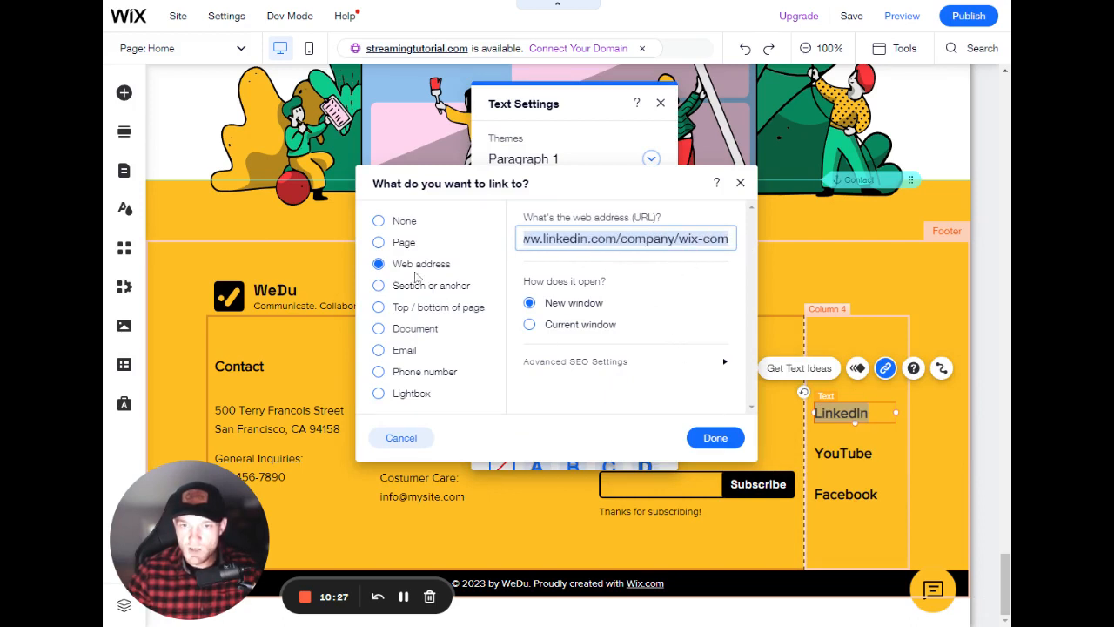
pyautogui.click(740, 182)
pyautogui.click(660, 103)
# - Save the site
pyautogui.scroll(20, 626, 307)
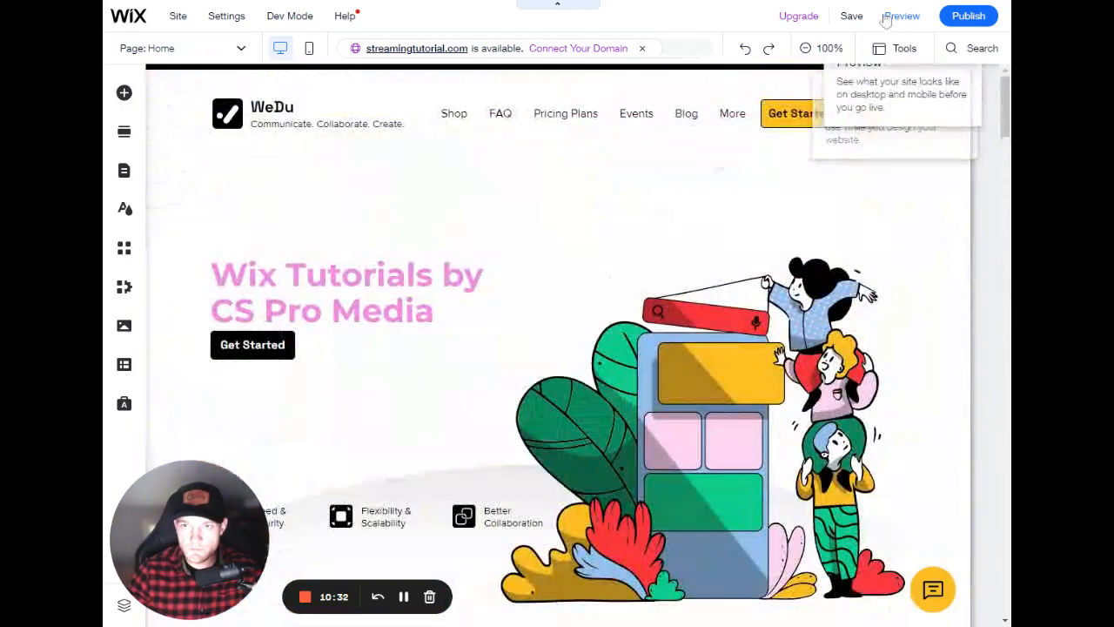
pyautogui.click(852, 16)
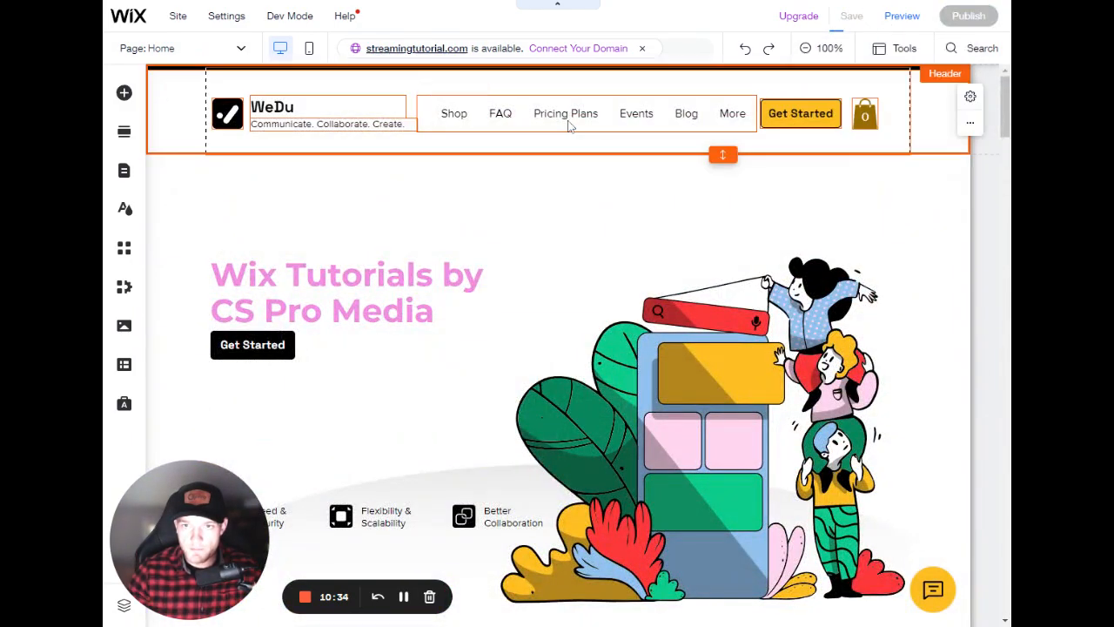
# - Hide the Events page from the header's site menu
pyautogui.click(569, 123)
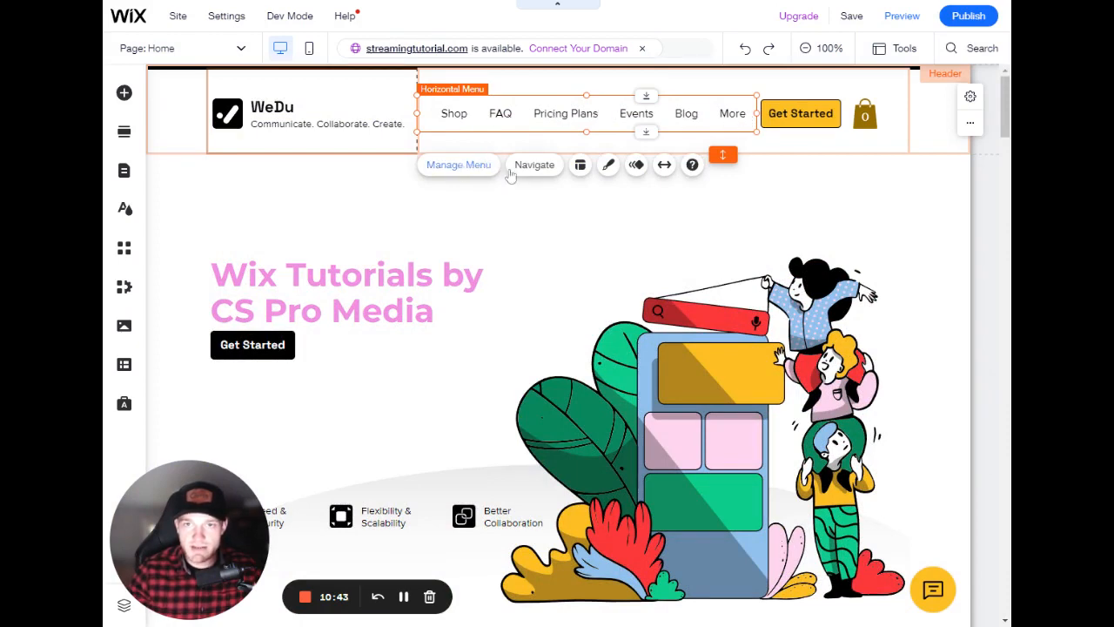
pyautogui.click(459, 165)
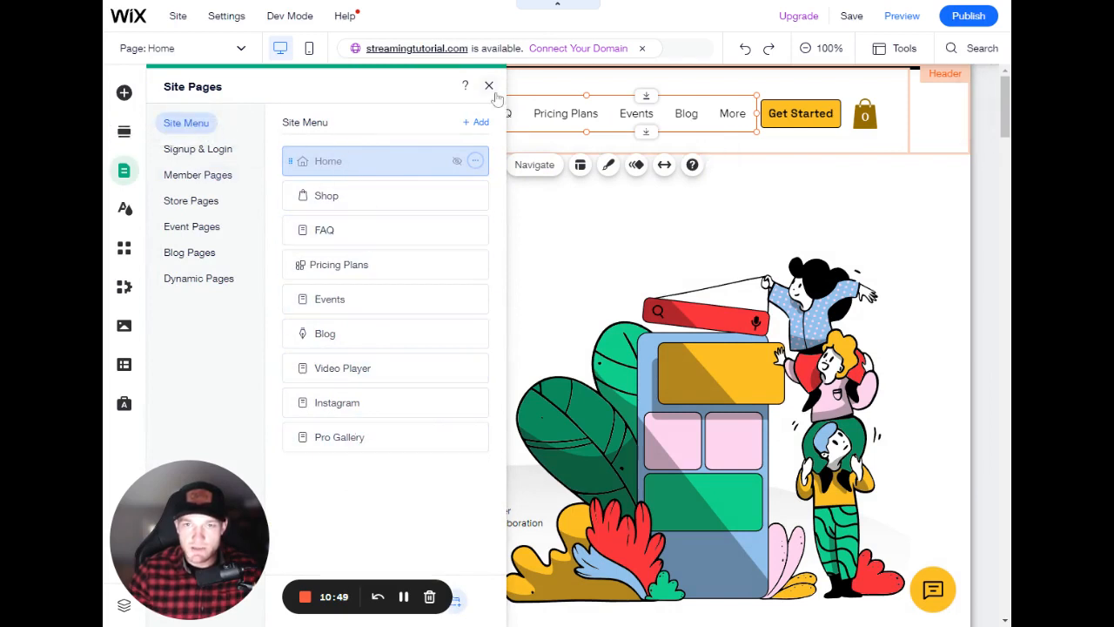
pyautogui.click(475, 299)
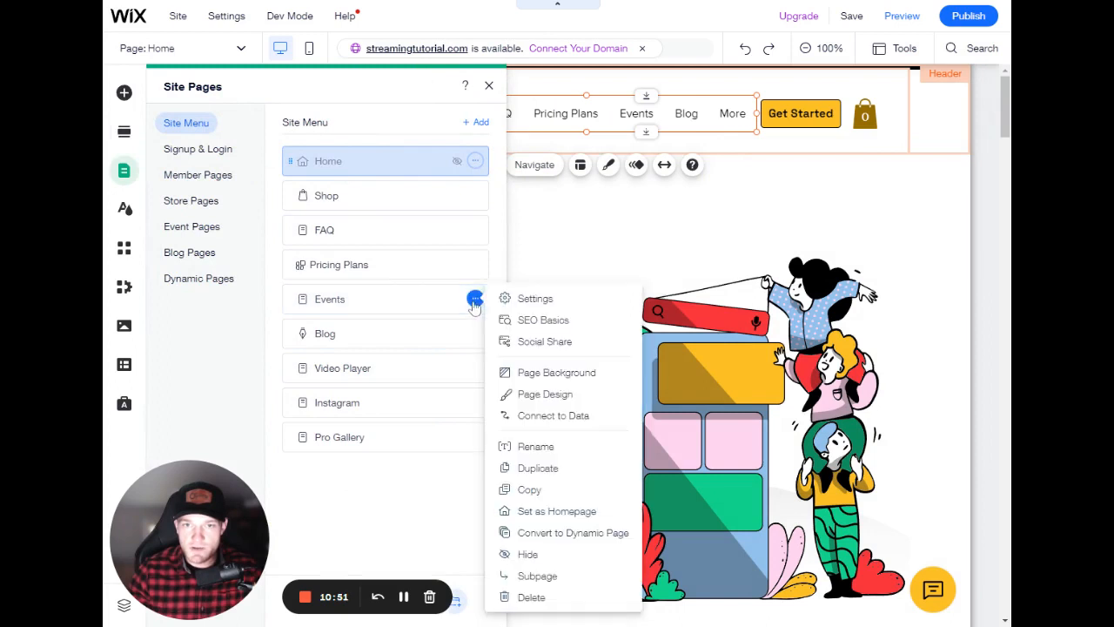
pyautogui.click(548, 555)
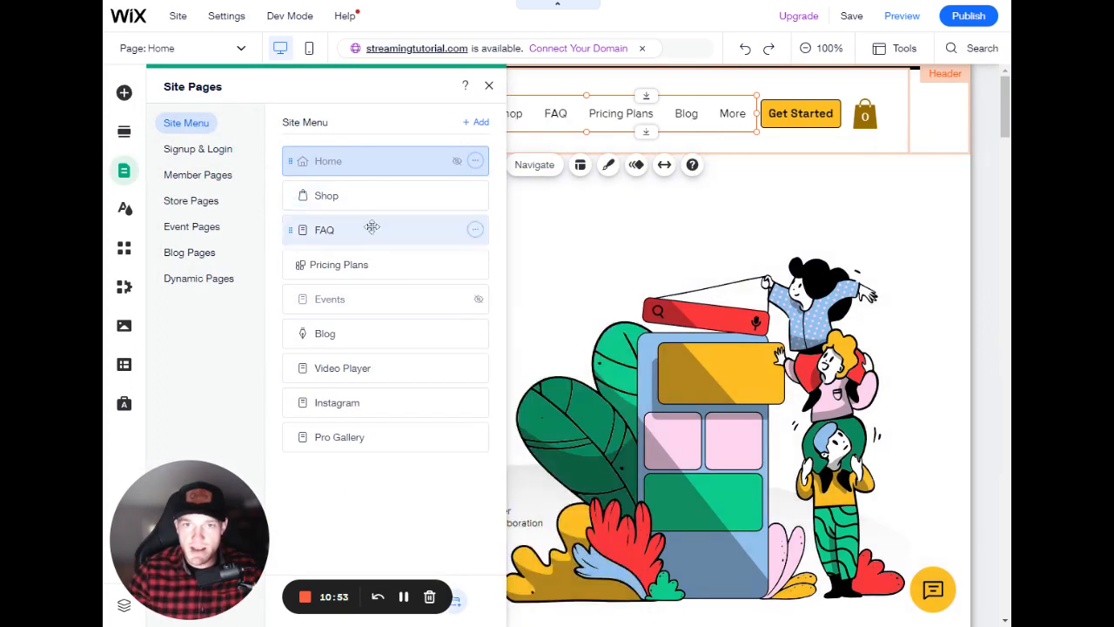
pyautogui.click(488, 86)
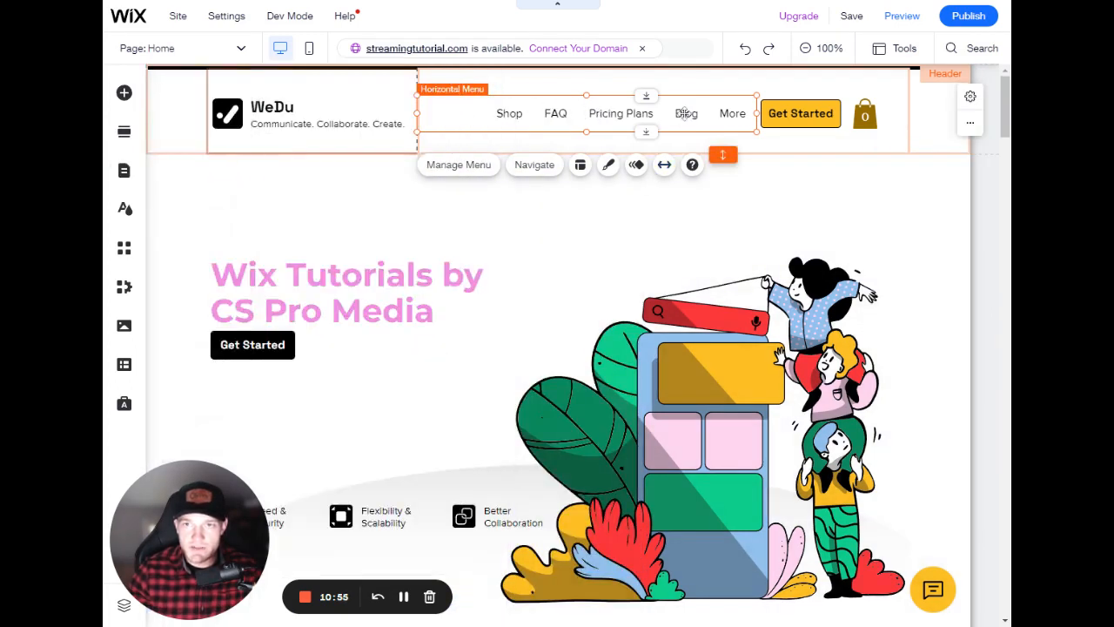
# - Change the header Get Started button's label to Lets Go, keeping its Pricing Plans link
pyautogui.click(827, 115)
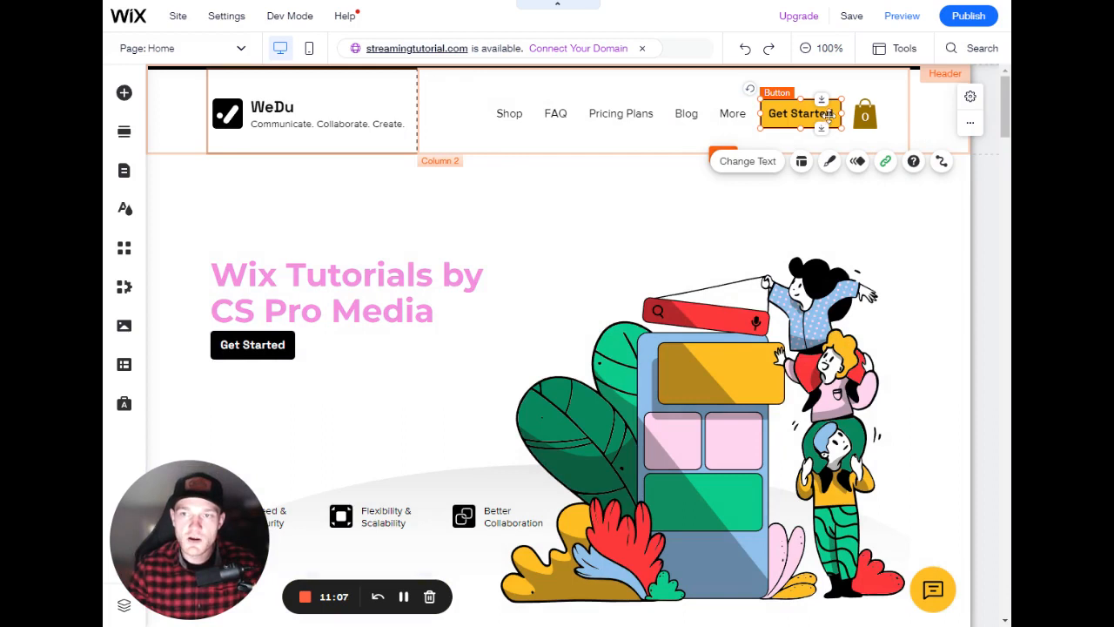
pyautogui.click(749, 163)
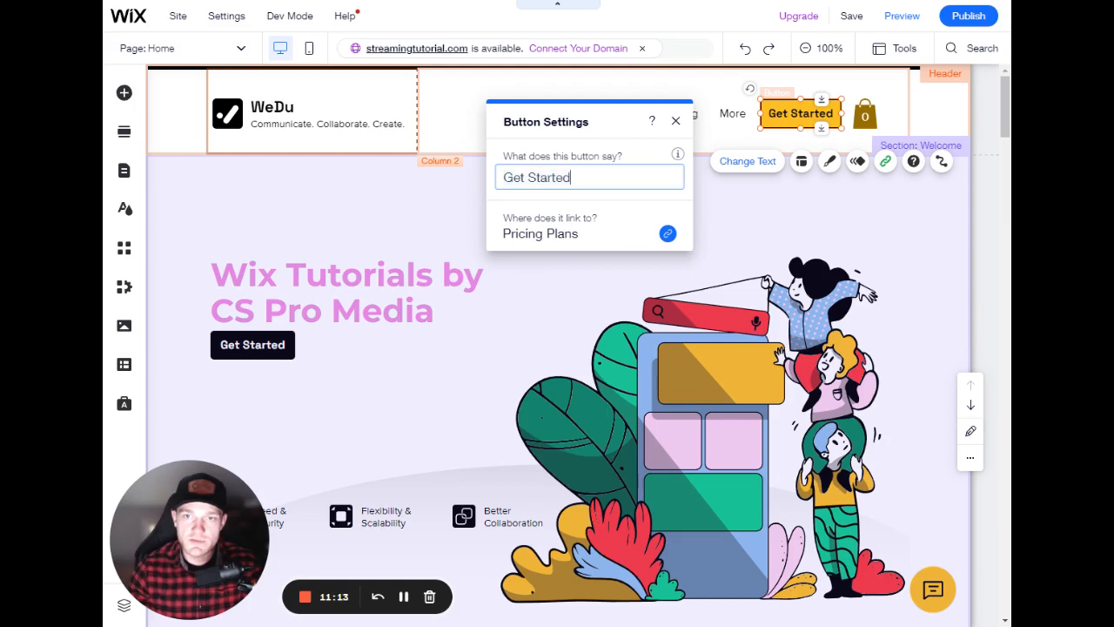
pyautogui.write('Let')
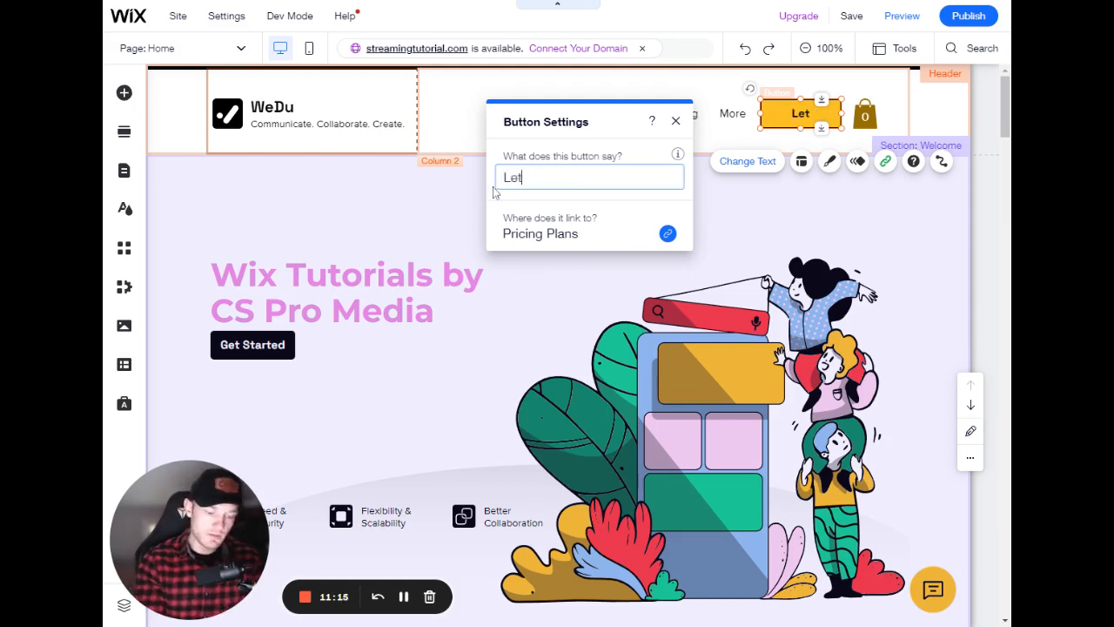
pyautogui.write('s Go')
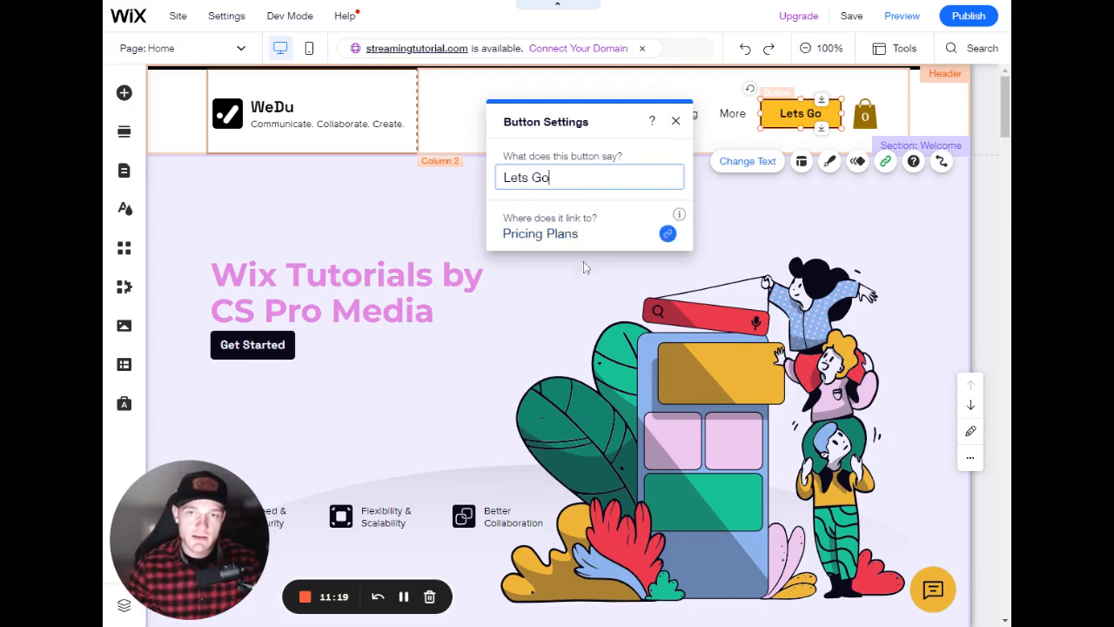
pyautogui.click(544, 238)
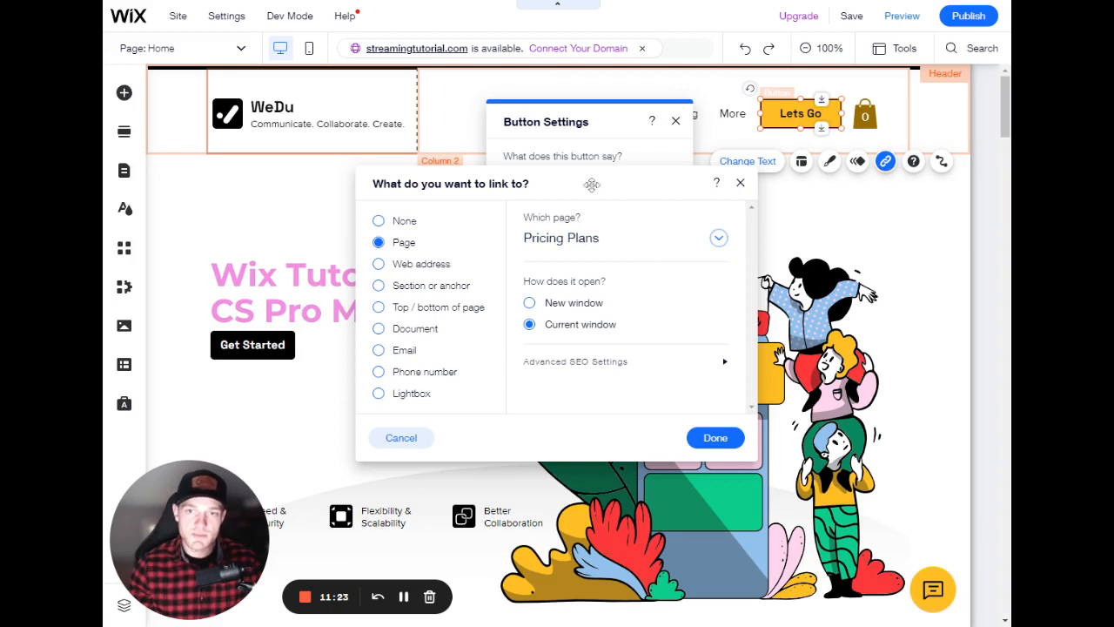
pyautogui.click(740, 182)
pyautogui.click(676, 122)
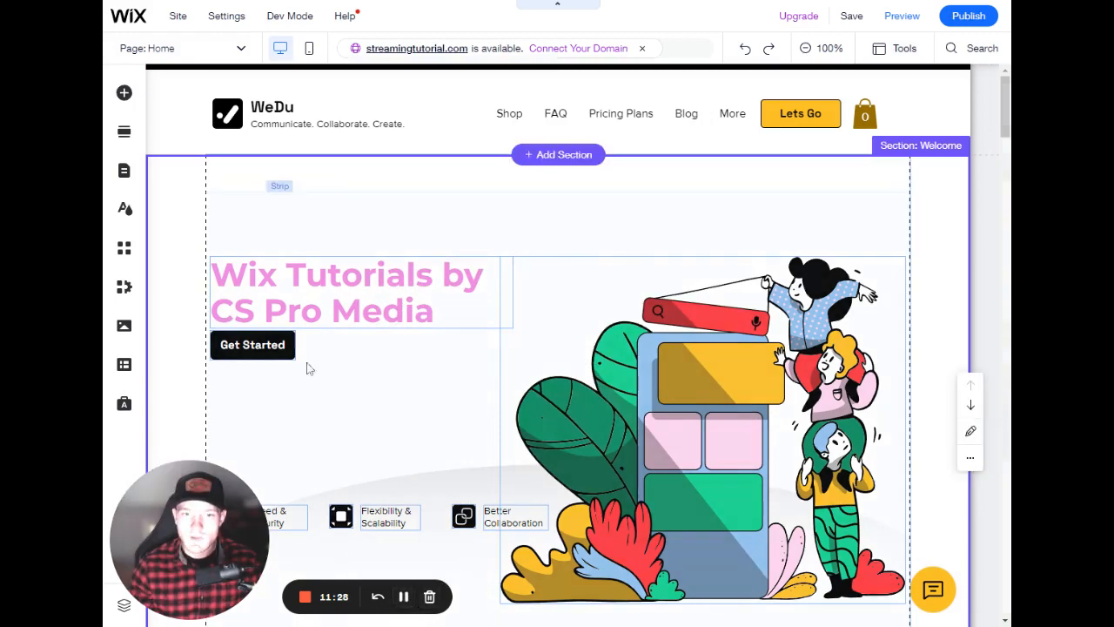
# - Examine the hero Get Started button's link and text settings
pyautogui.click(273, 357)
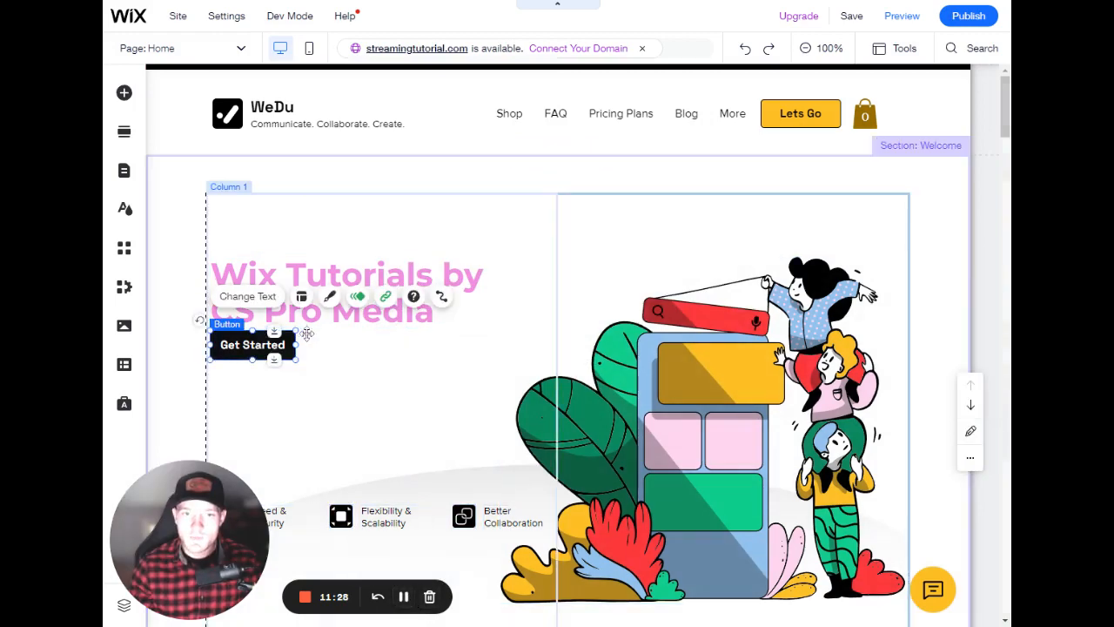
pyautogui.click(386, 298)
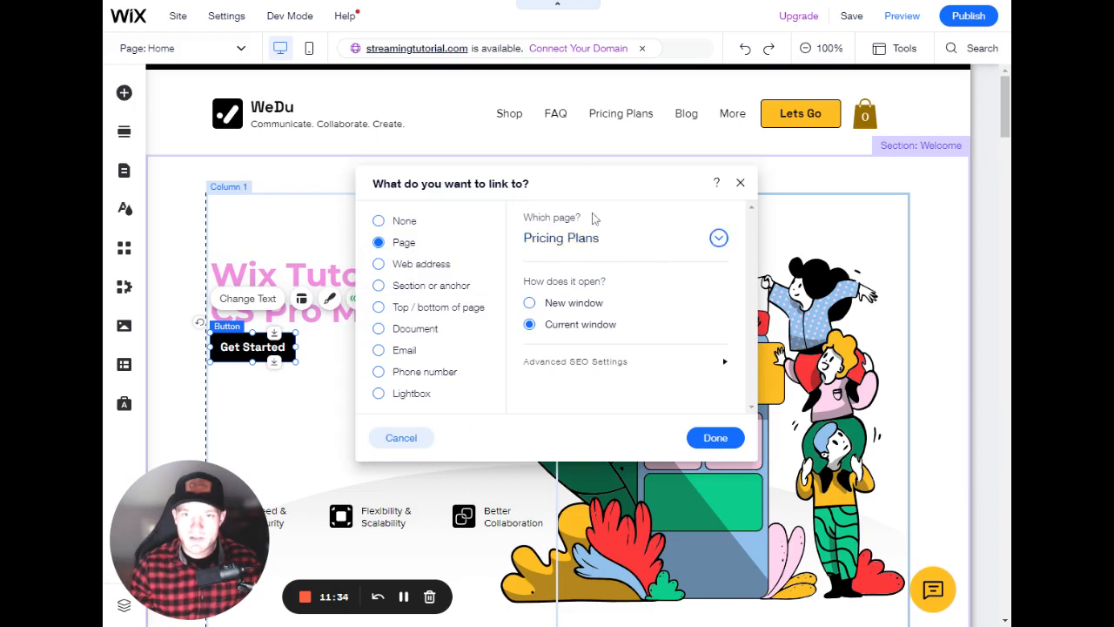
pyautogui.click(740, 182)
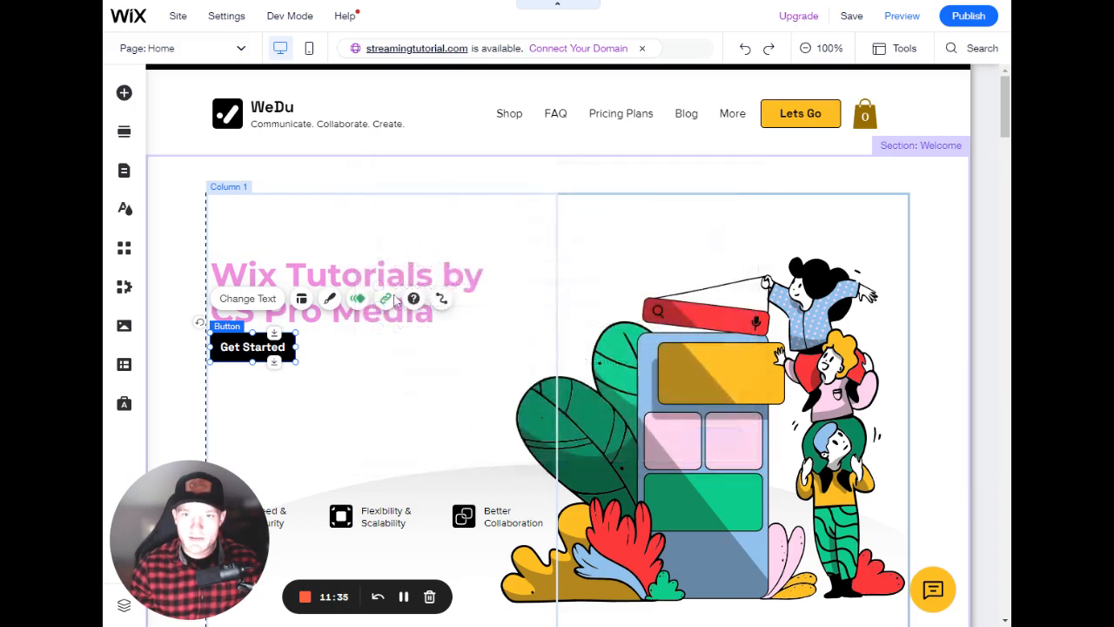
pyautogui.click(266, 299)
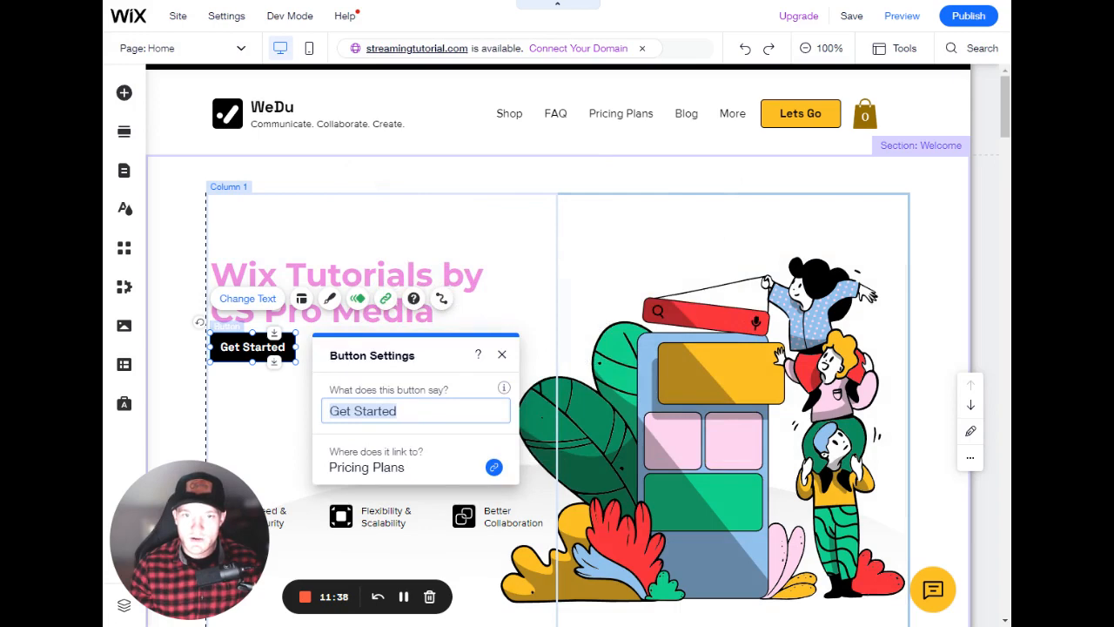
pyautogui.click(398, 411)
pyautogui.click(515, 365)
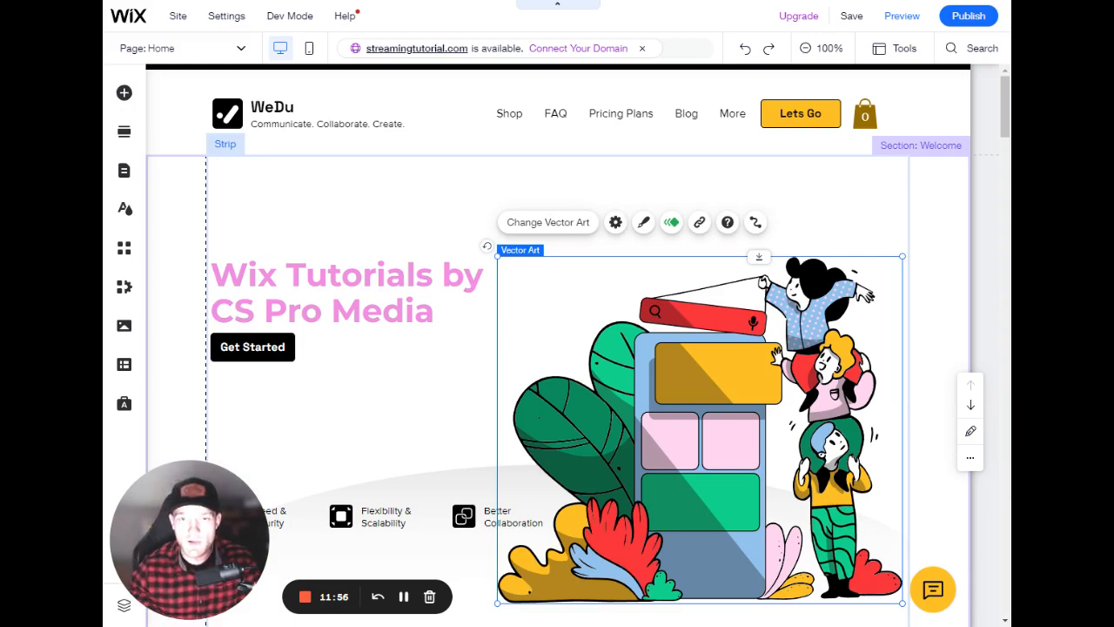
pyautogui.scroll(-7, 568, 371)
pyautogui.scroll(3, 563, 387)
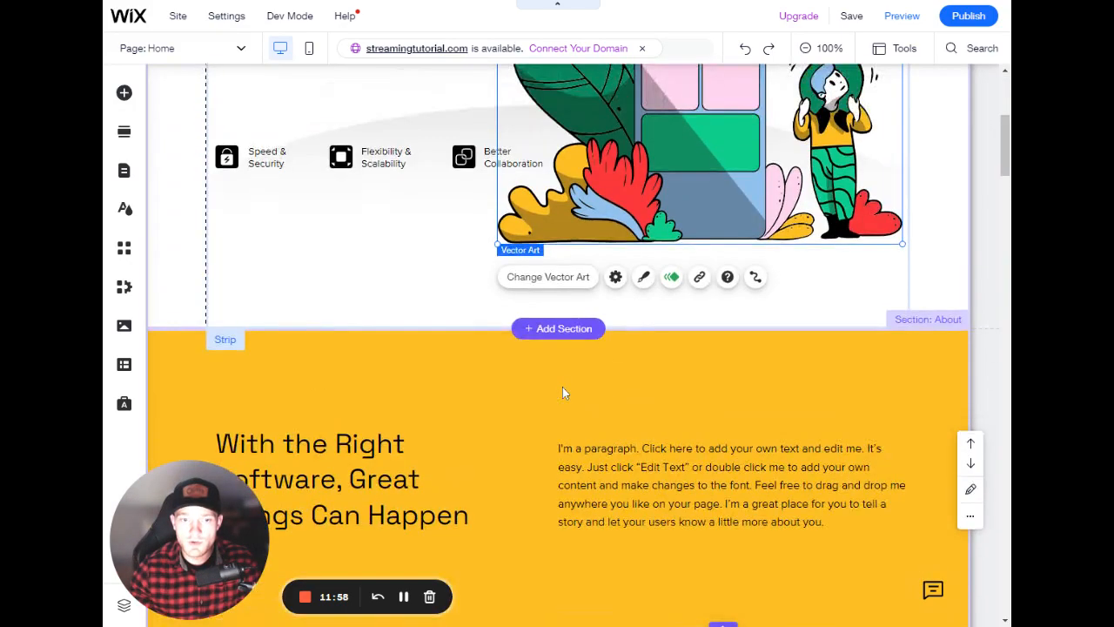
pyautogui.scroll(-10, 563, 392)
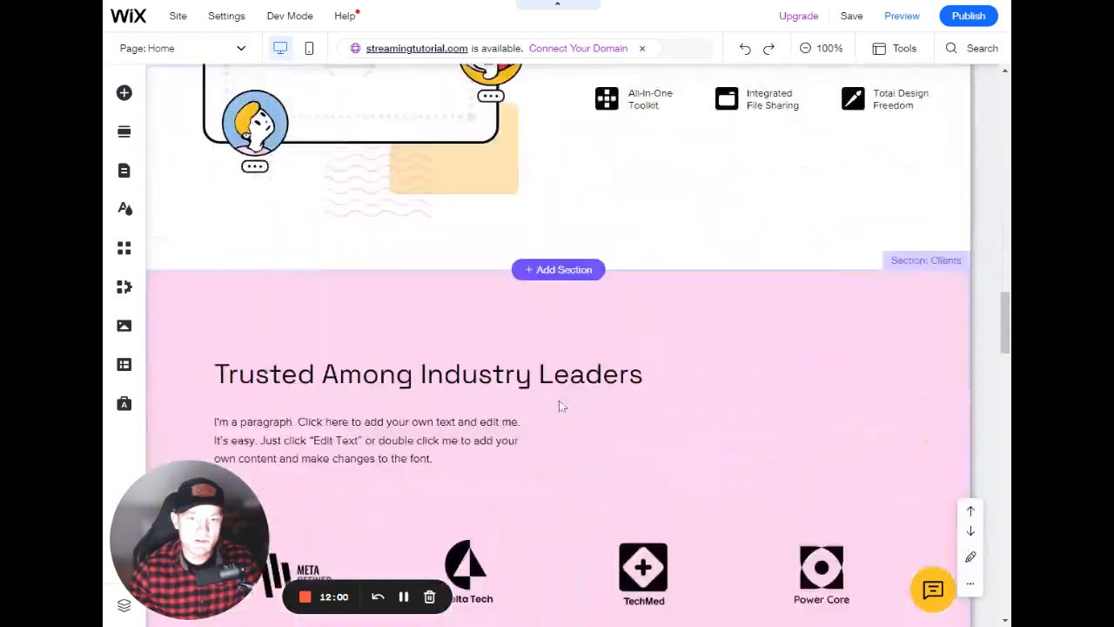
pyautogui.scroll(-15, 562, 406)
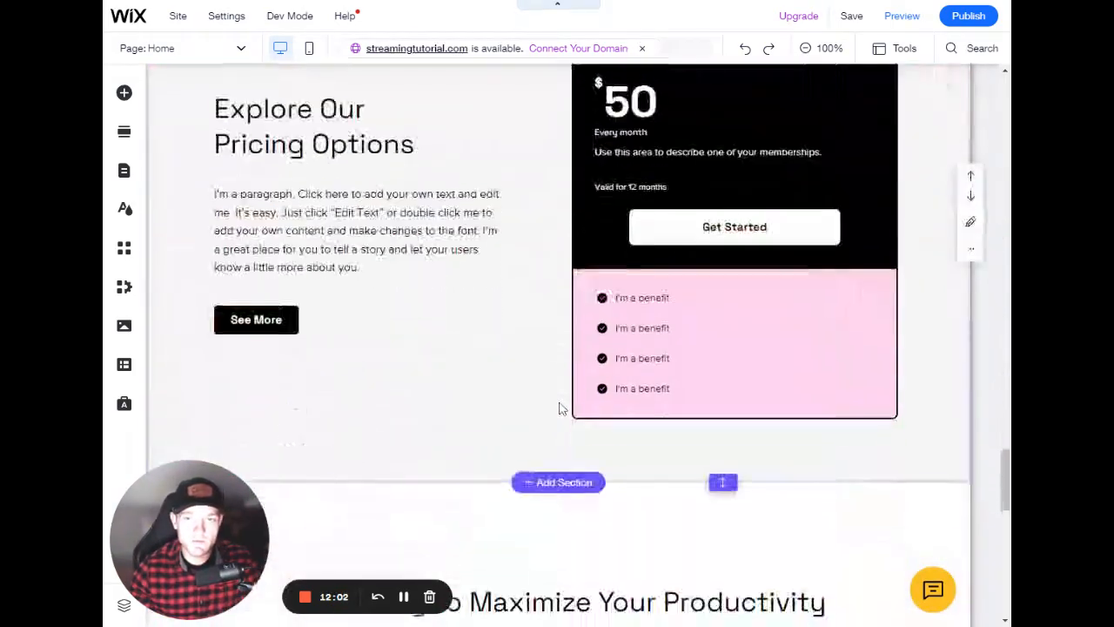
pyautogui.scroll(-15, 561, 409)
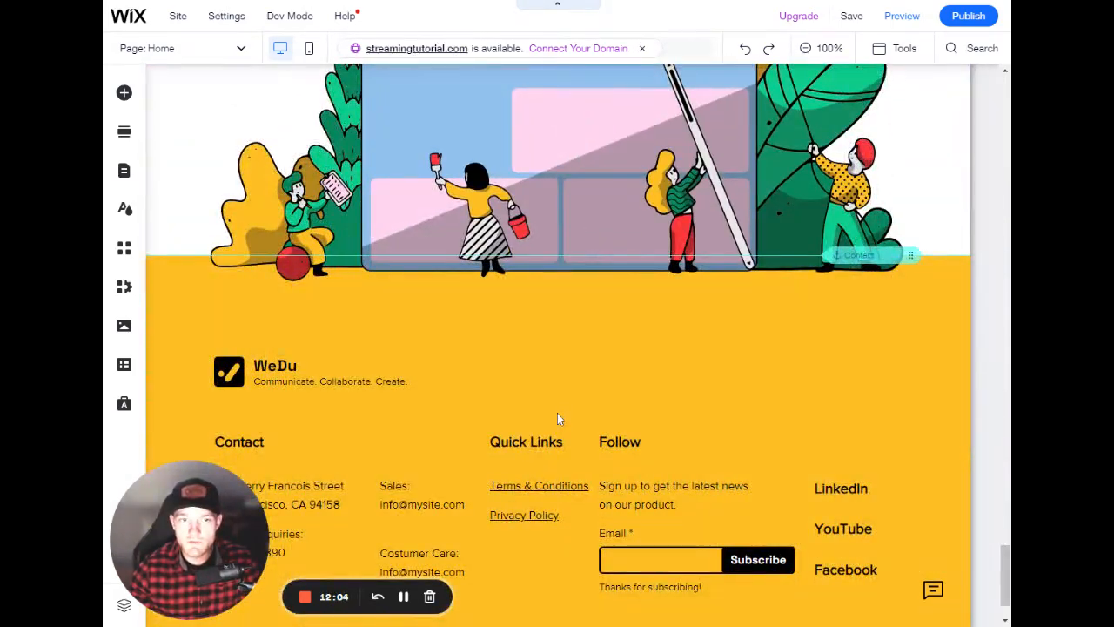
pyautogui.scroll(-1, 558, 415)
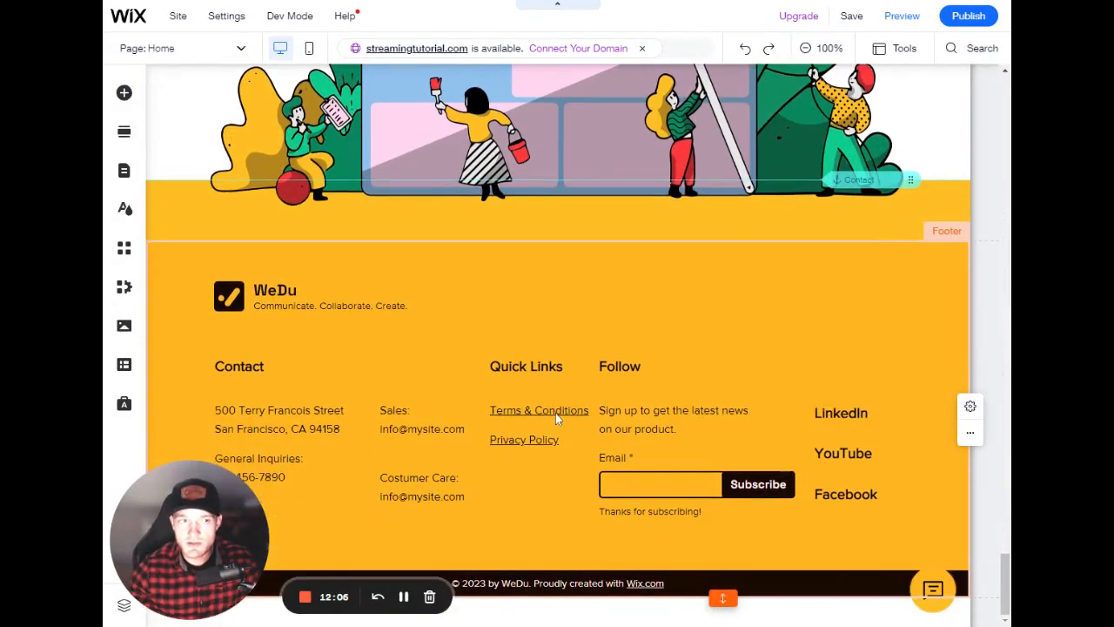